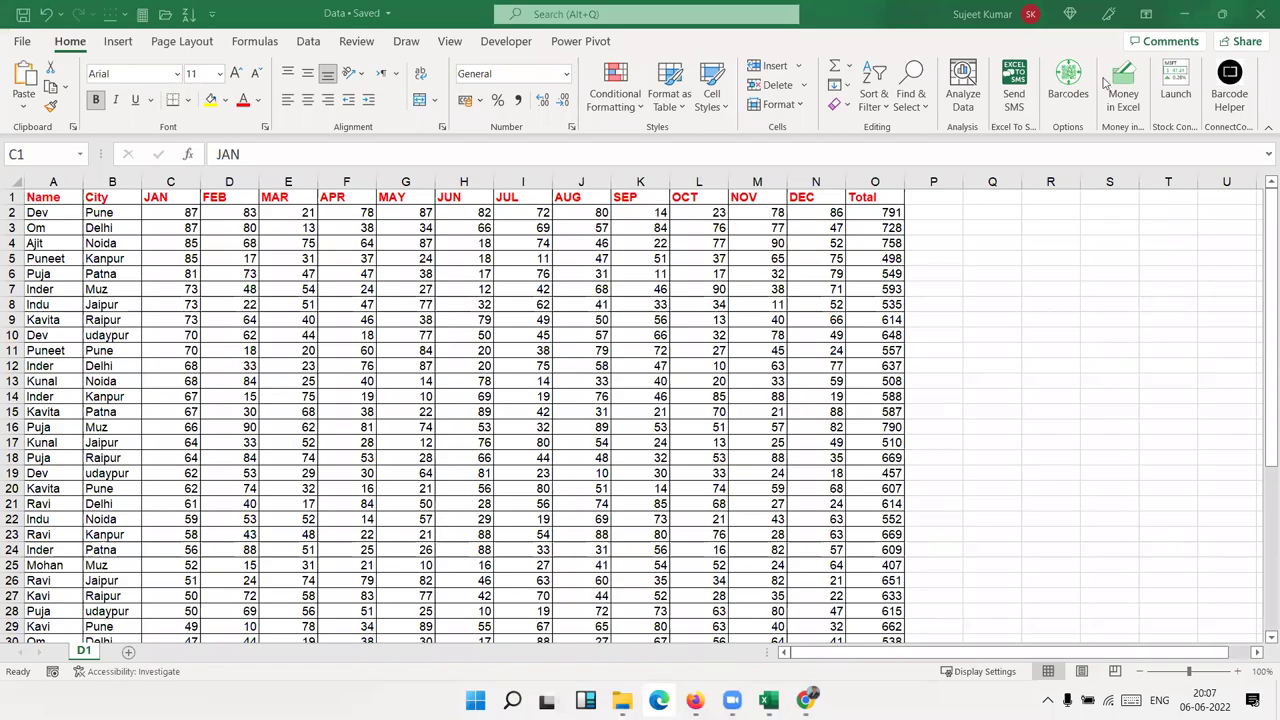
Select the D1 data block A1:O46 and insert a PivotTable on a new worksheet
left_click(42, 199)
key("ctrl+shift+Right")
key("ctrl+shift+Down")
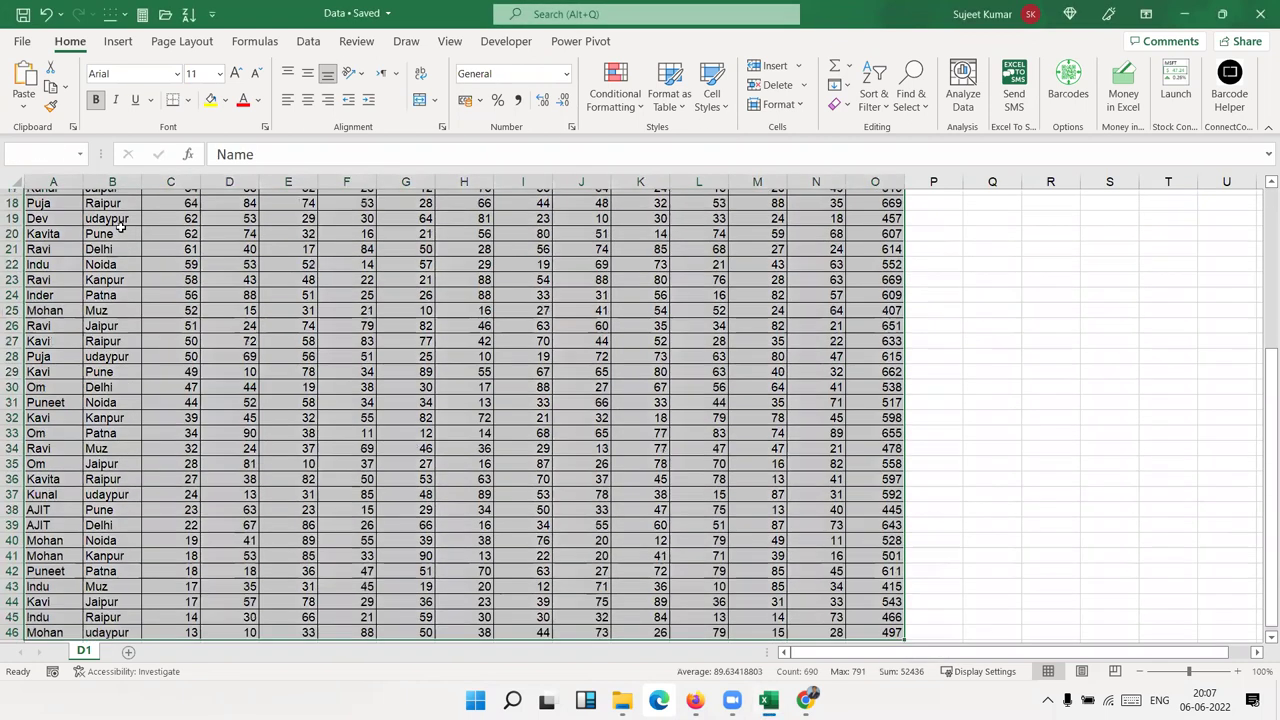
left_click(117, 41)
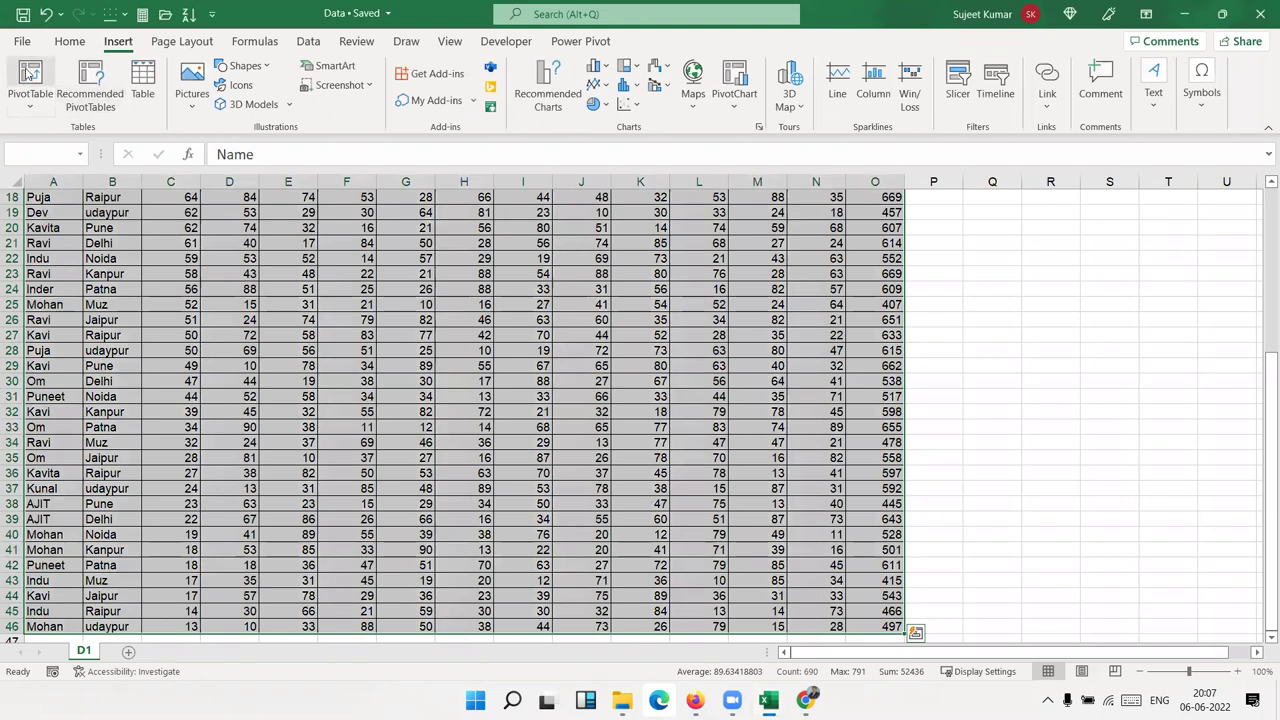
left_click(30, 80)
left_click(543, 511)
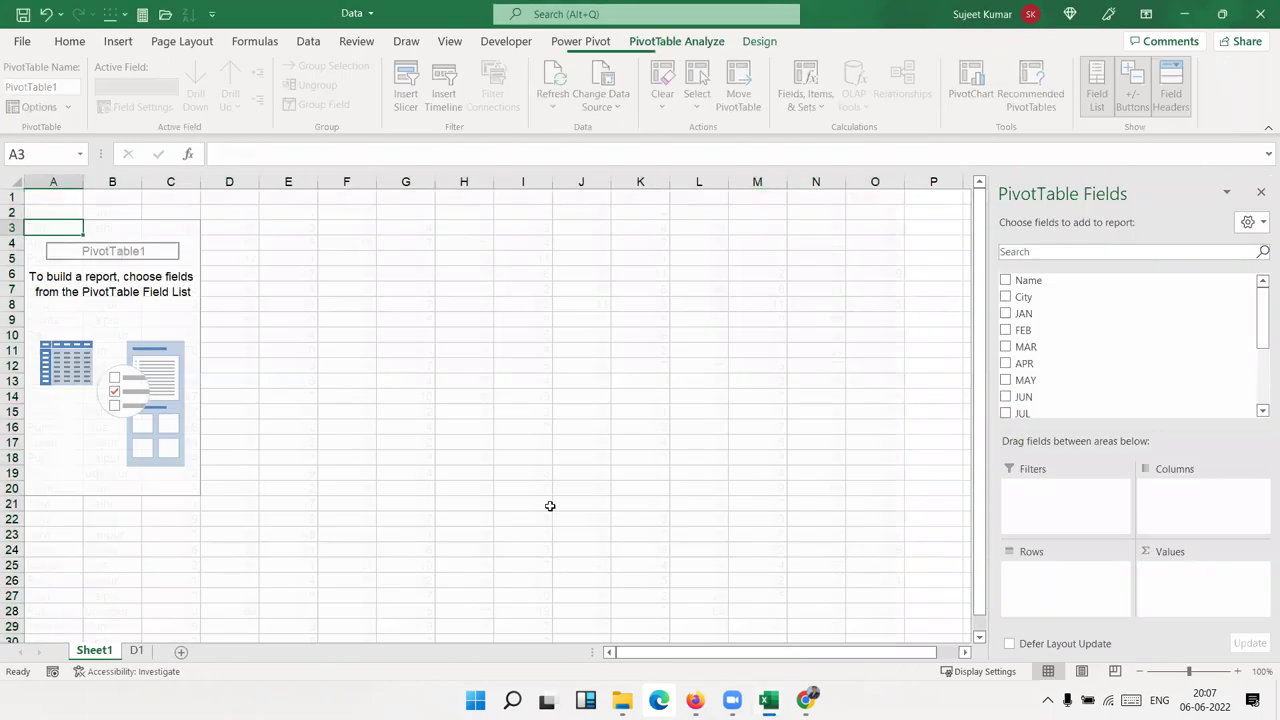
Put Name in Rows and Sum of JAN in Values (total 2294), then view the D1 data
left_click_drag(1026, 281, 1079, 596)
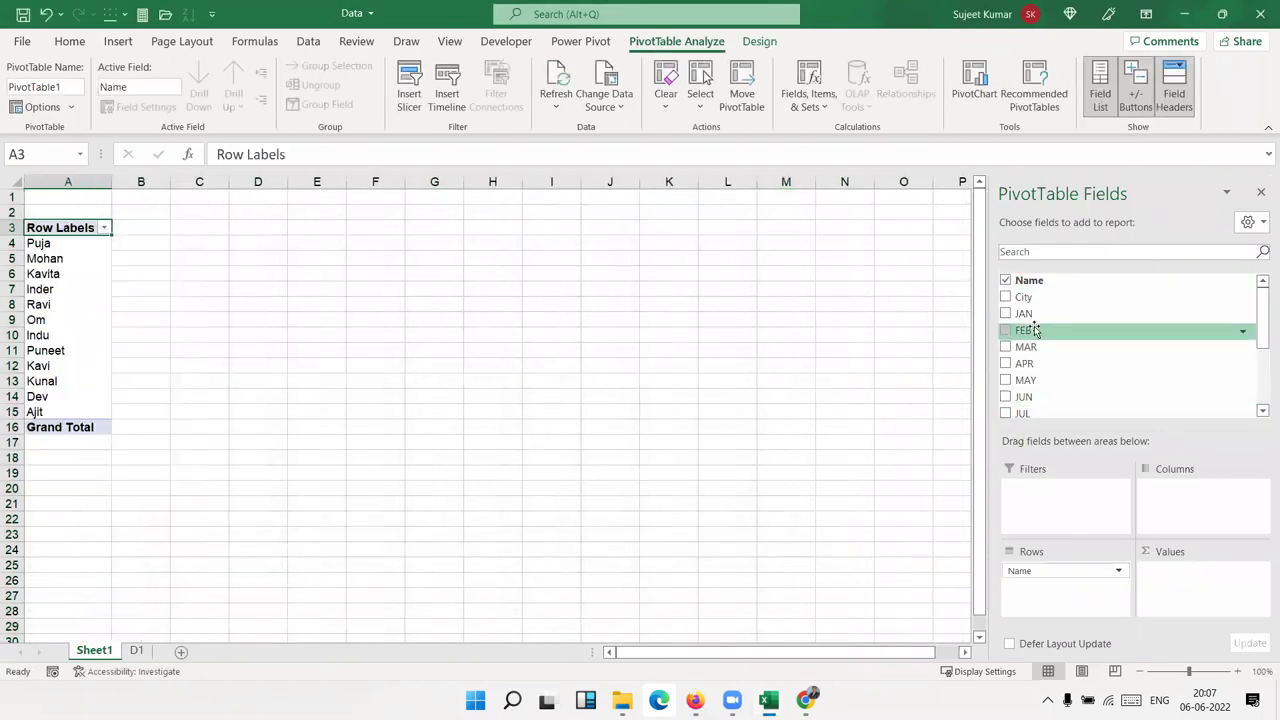
mouse_move(1030, 318)
left_mouse_down()
mouse_move(1195, 582)
mouse_move(1178, 587)
left_mouse_up()
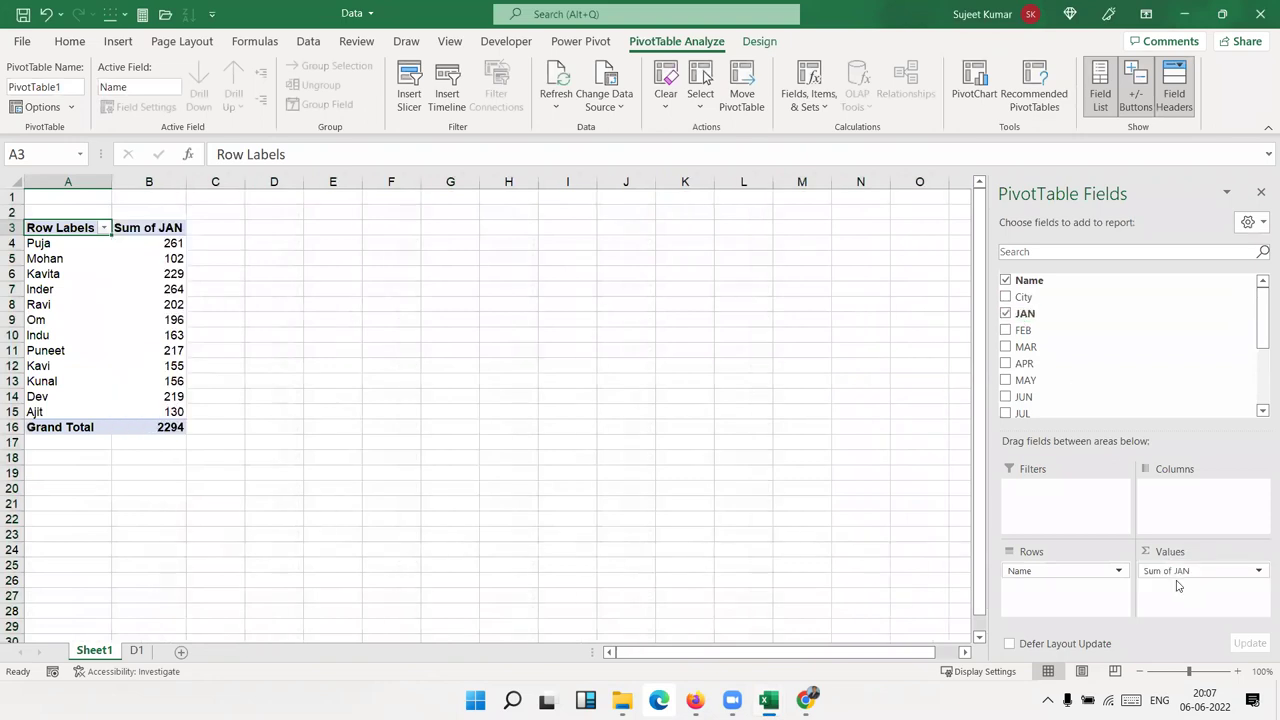
left_click(145, 652)
left_click(147, 408)
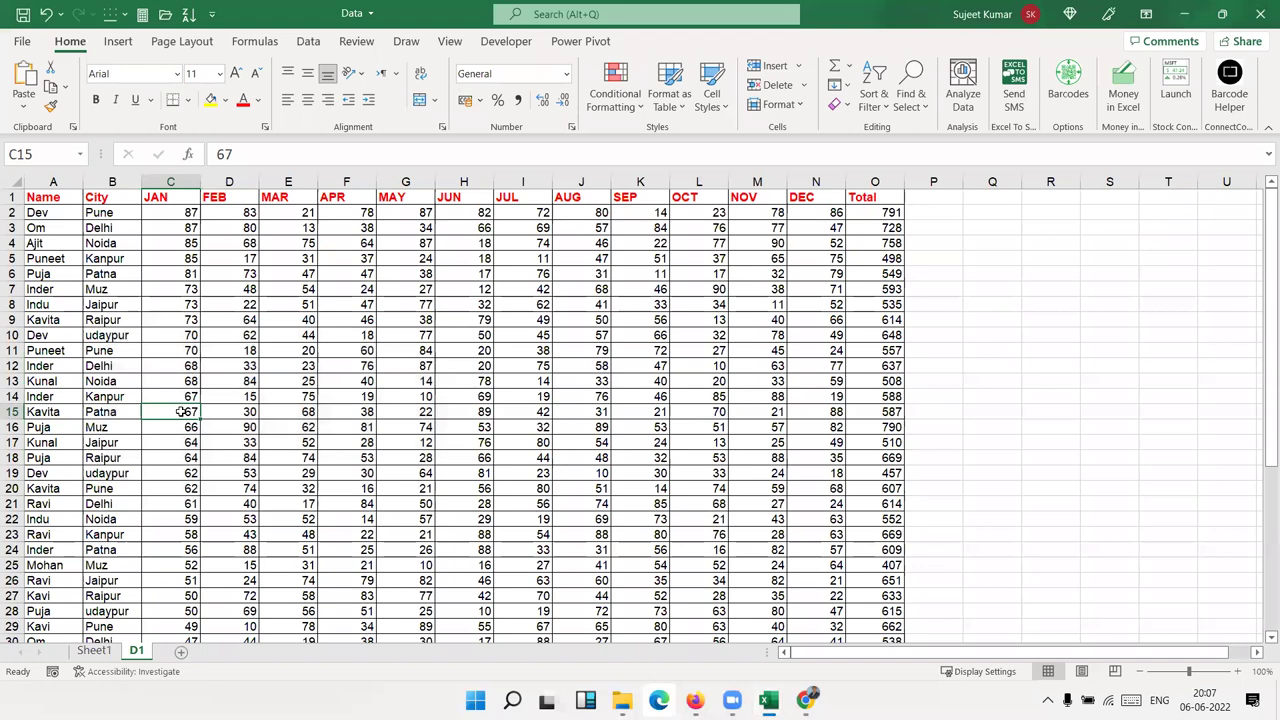
Select Kavita's row 15 on D1 and inspect her JAN value in the pivot
key("ctrl+shift+Right")
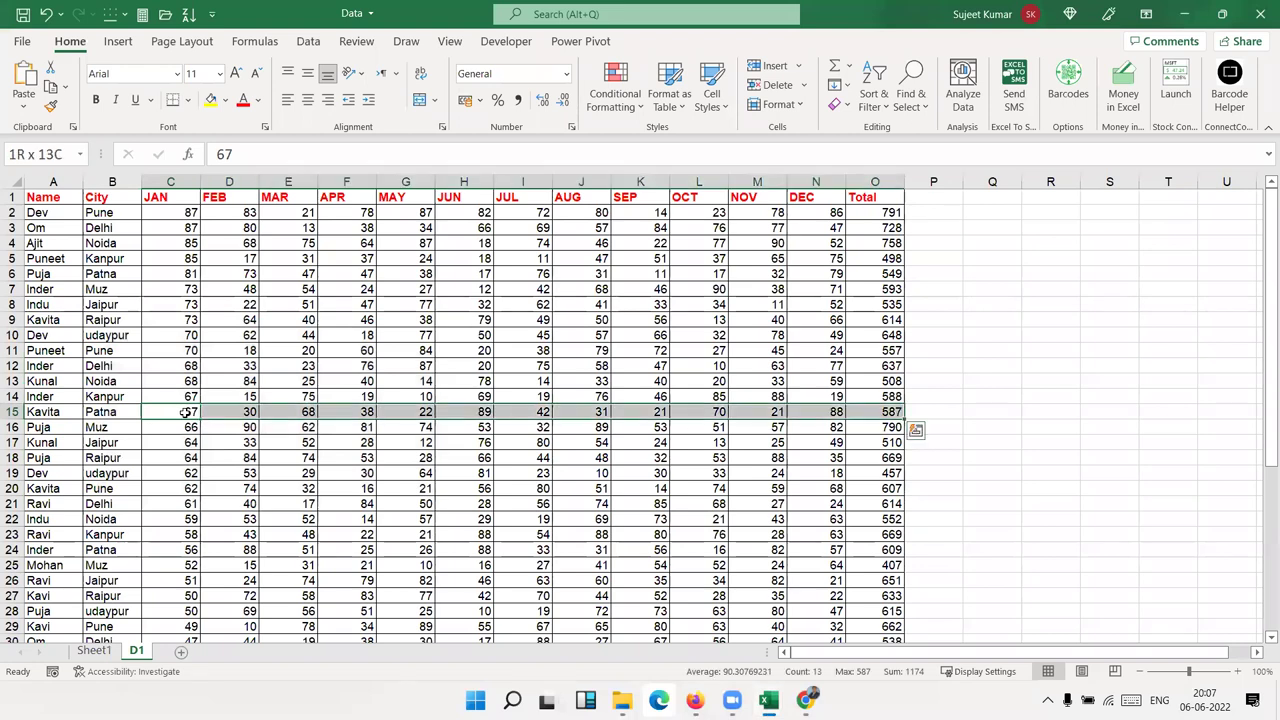
left_click(95, 651)
right_click(146, 367)
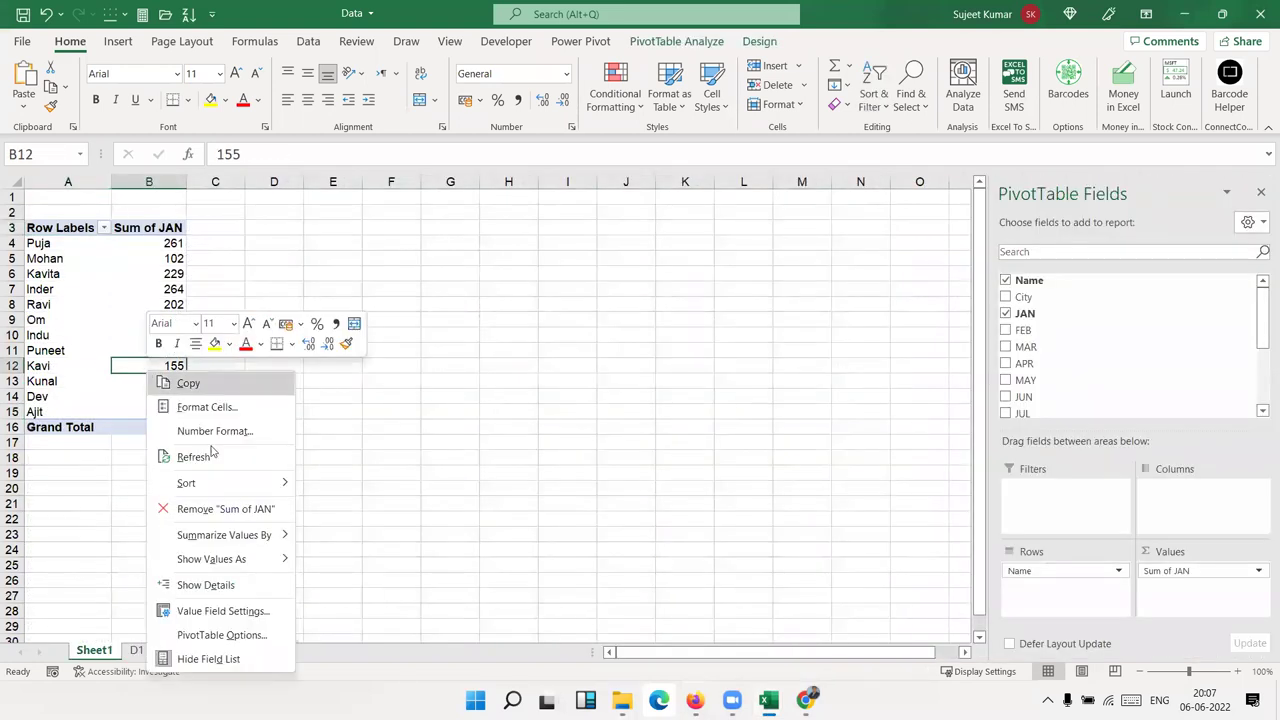
left_click(130, 652)
Select the last data row 46 plus row 47 on D1, then return to the pivot
left_click(136, 651)
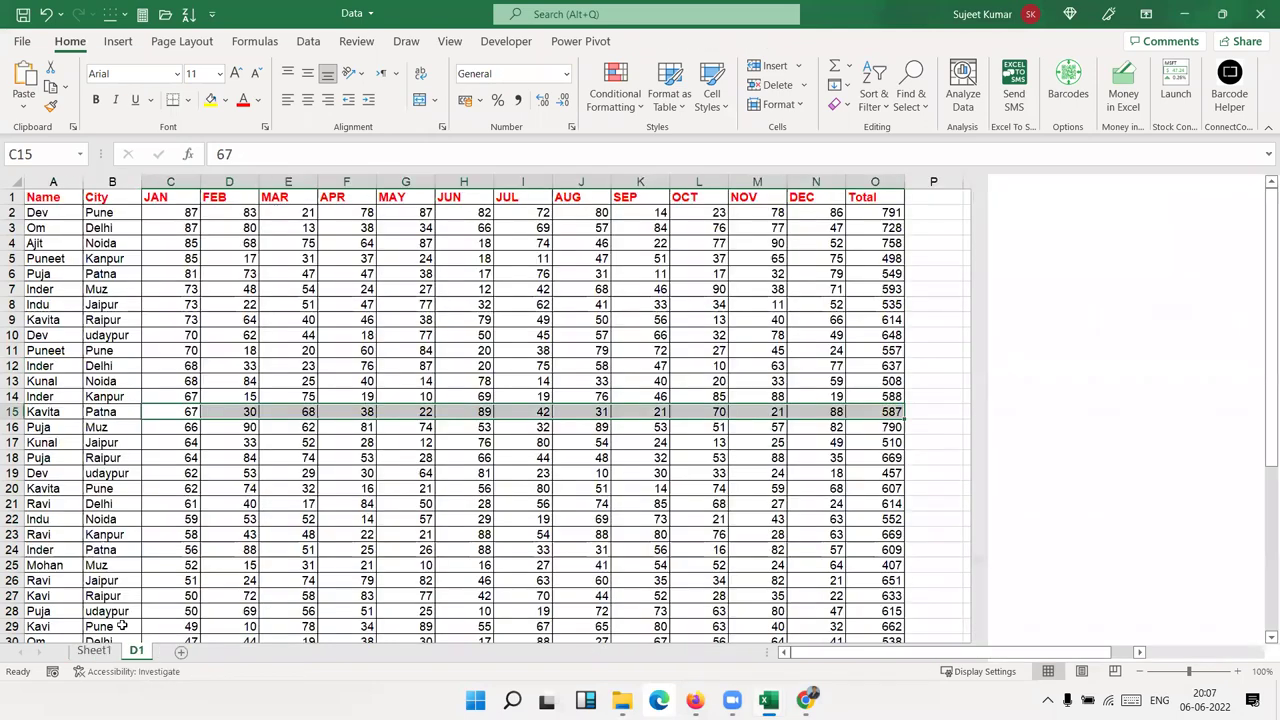
left_click(105, 550)
key("Left")
key("ctrl+Down")
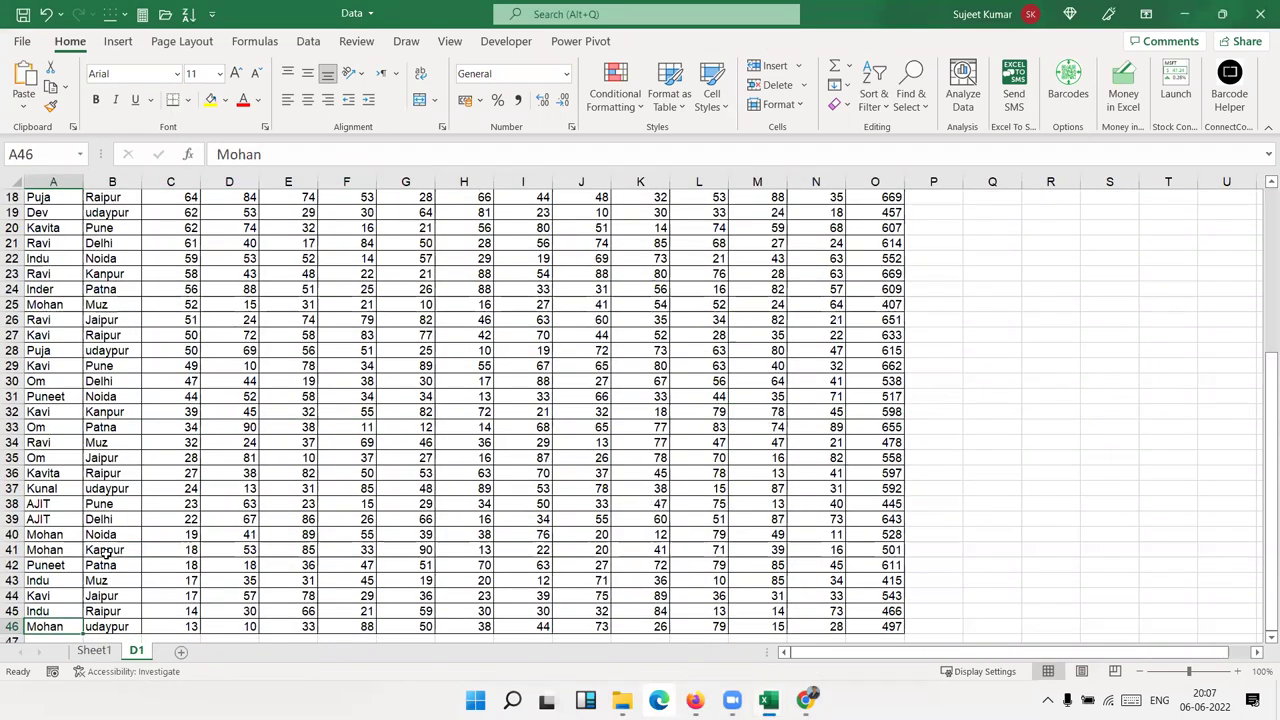
key("ctrl+shift+Right")
key("shift+Down")
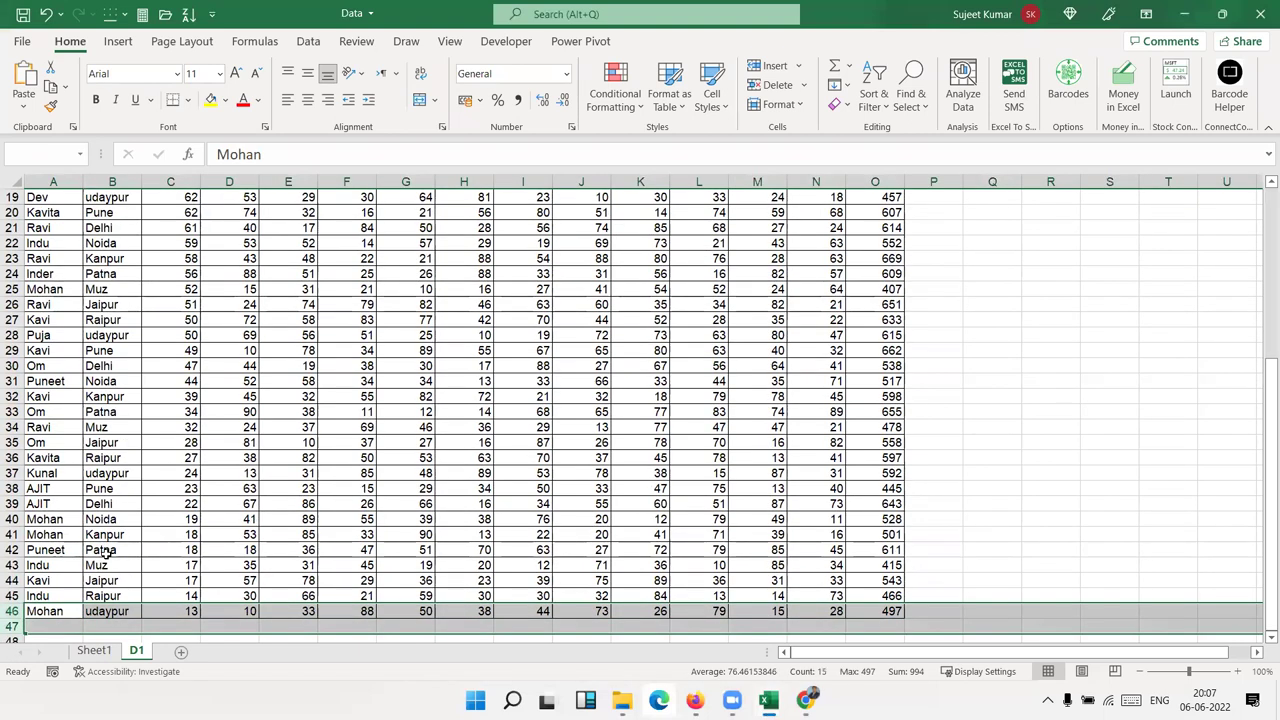
left_click(110, 652)
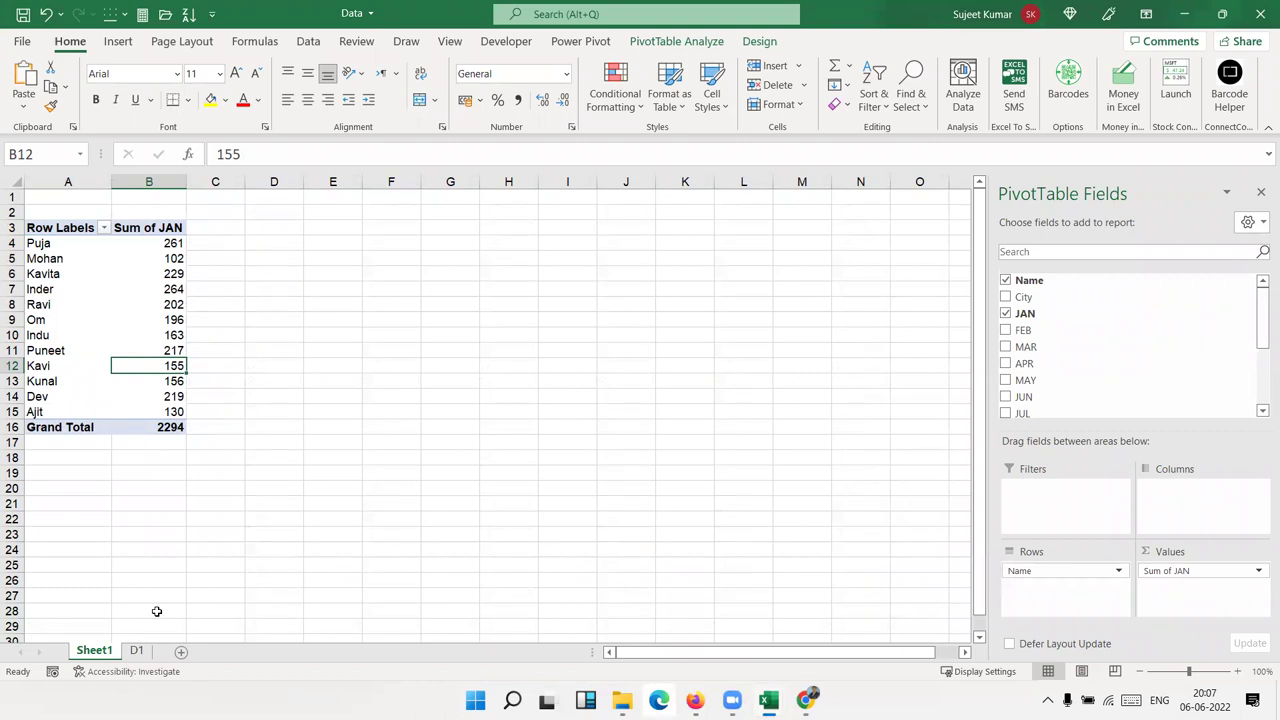
Change the pivot's data source to 'D1'!$A$1:$O$47, raising the Grand Total to 2307
left_click(665, 44)
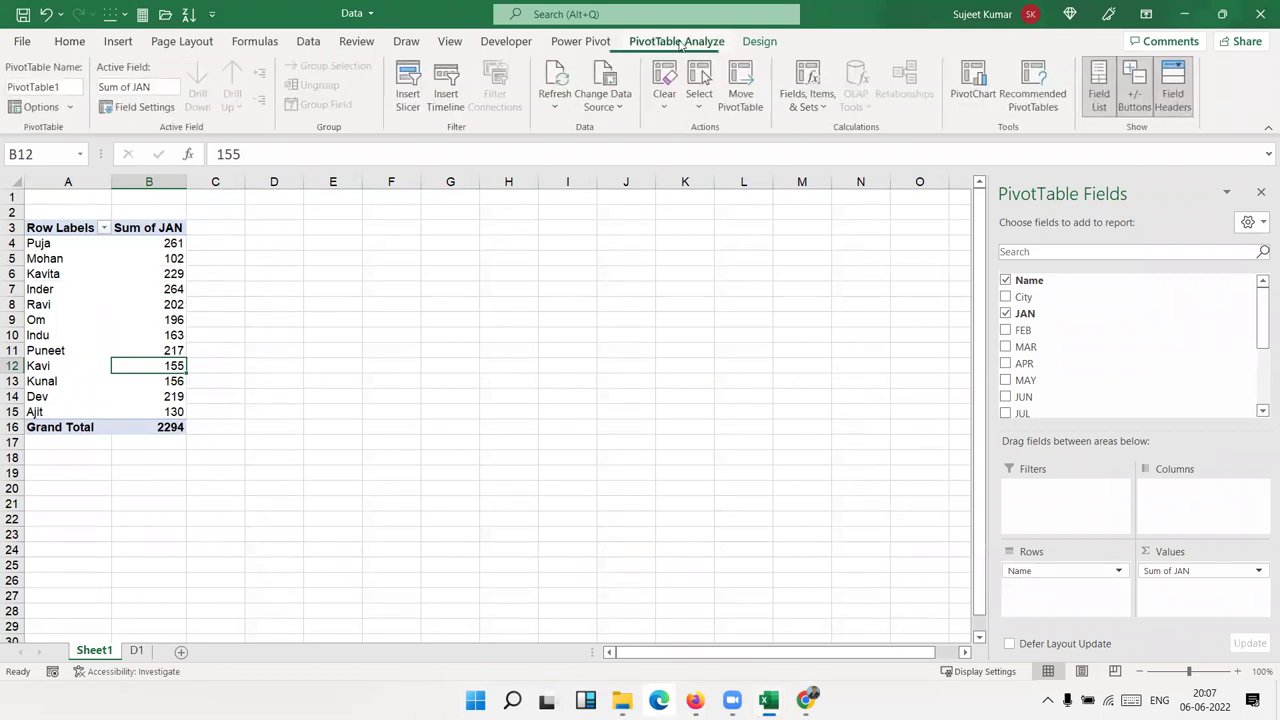
left_click(600, 112)
left_click(615, 131)
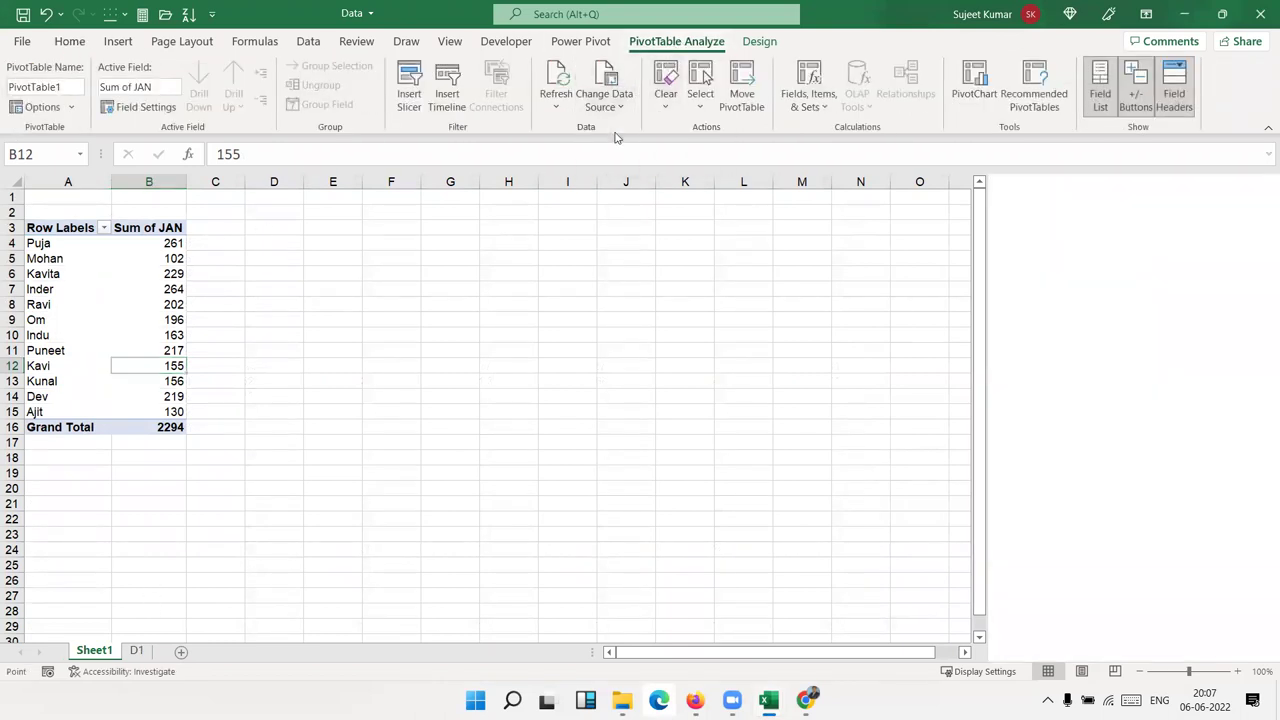
scroll(204, 249, "up", 1)
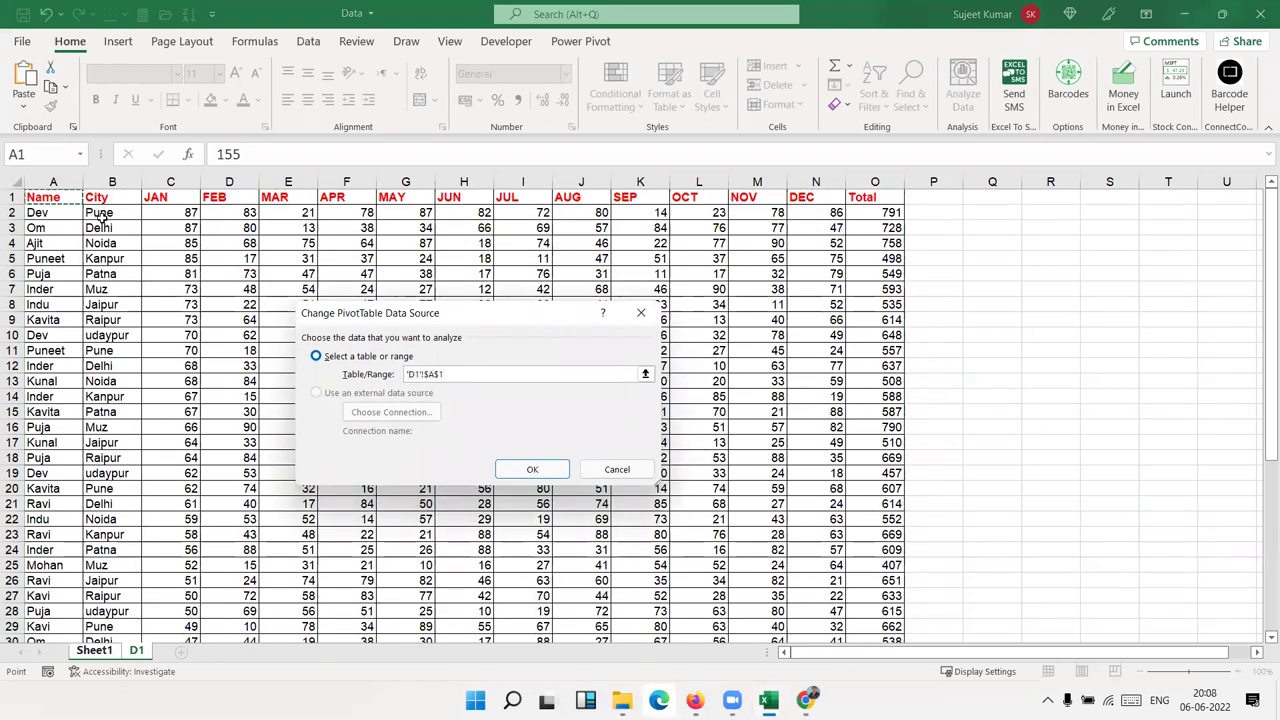
scroll(100, 215, "down", 6)
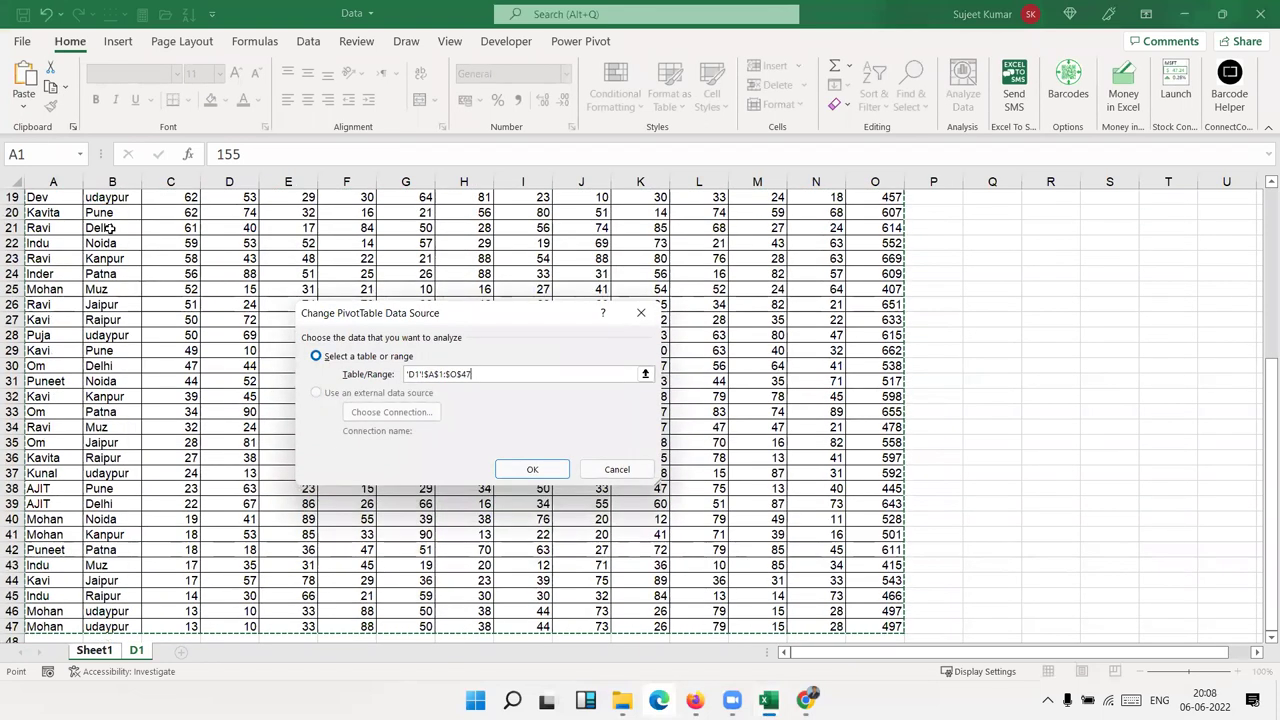
left_click(530, 468)
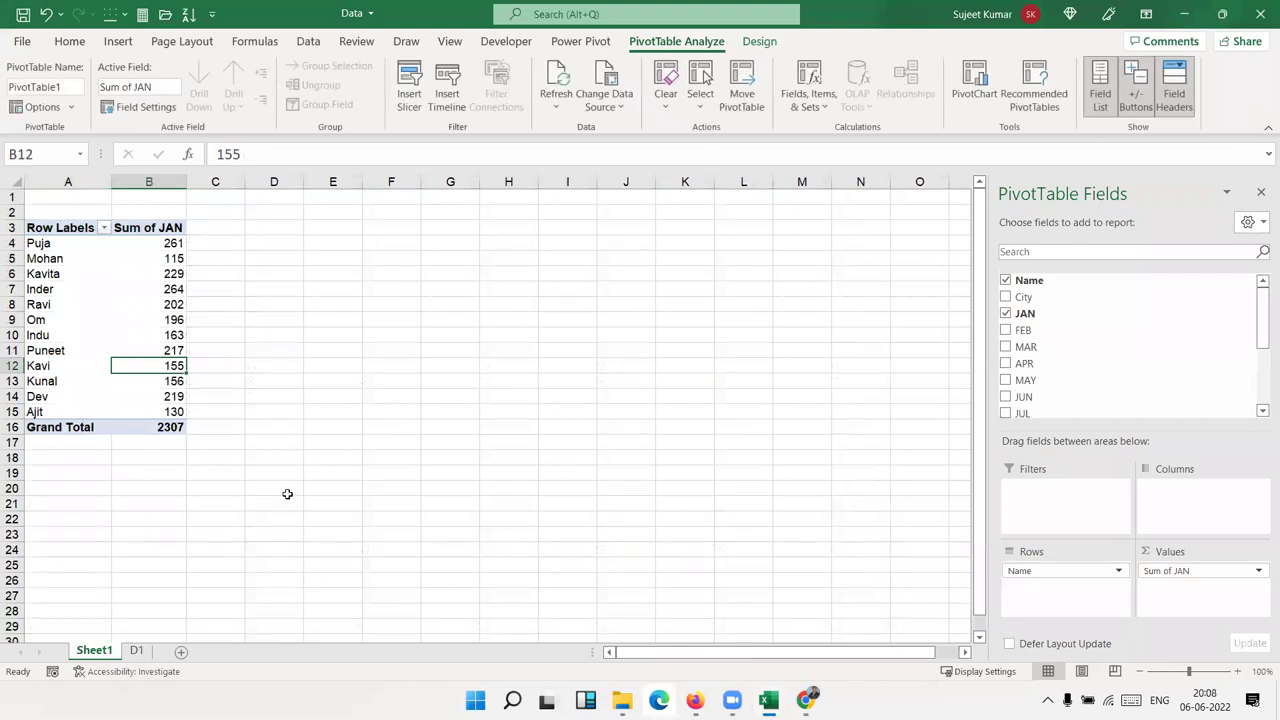
Close the field list, delete the Sheet1 pivot sheet, and return to A1 on D1
left_click(1258, 195)
right_click(84, 651)
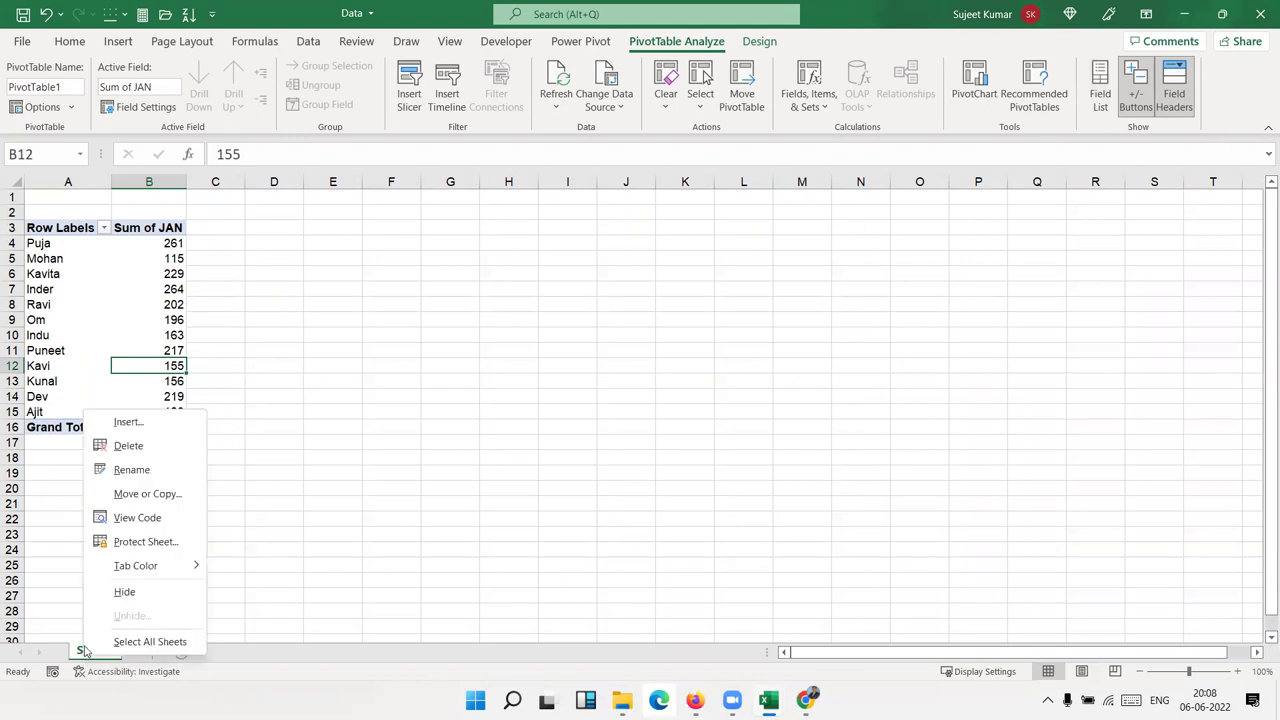
left_click(117, 457)
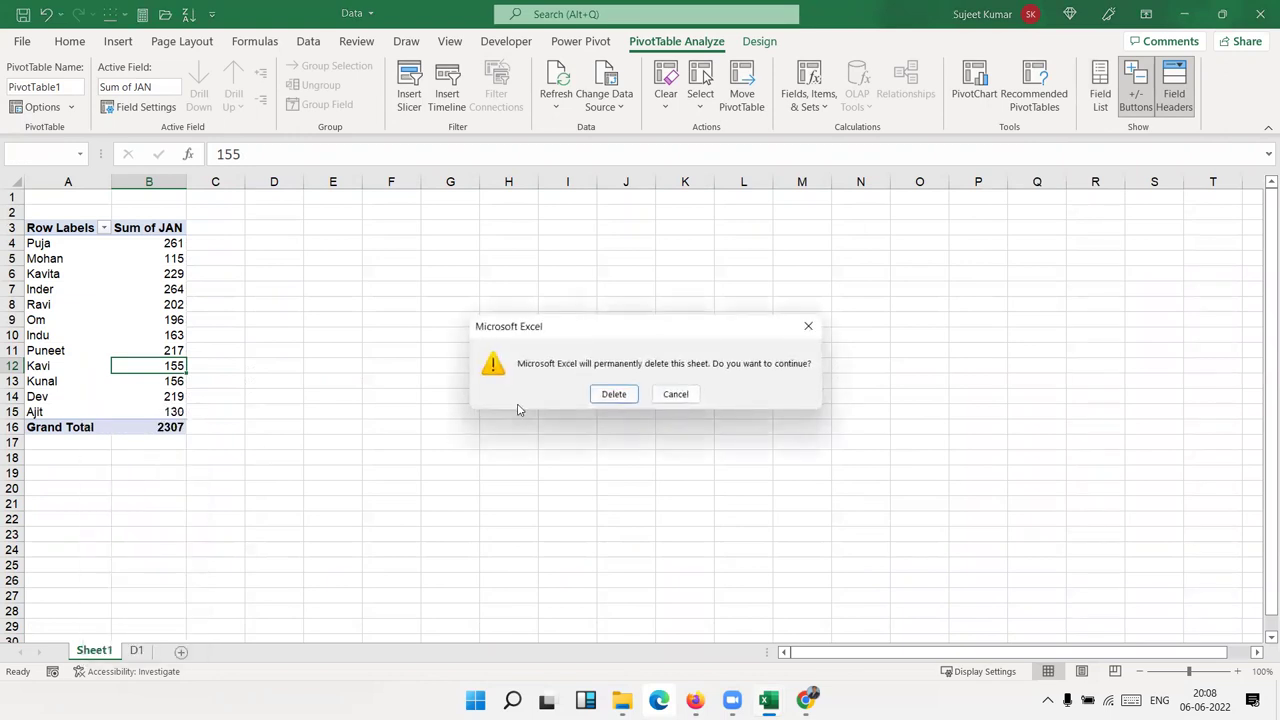
left_click(594, 396)
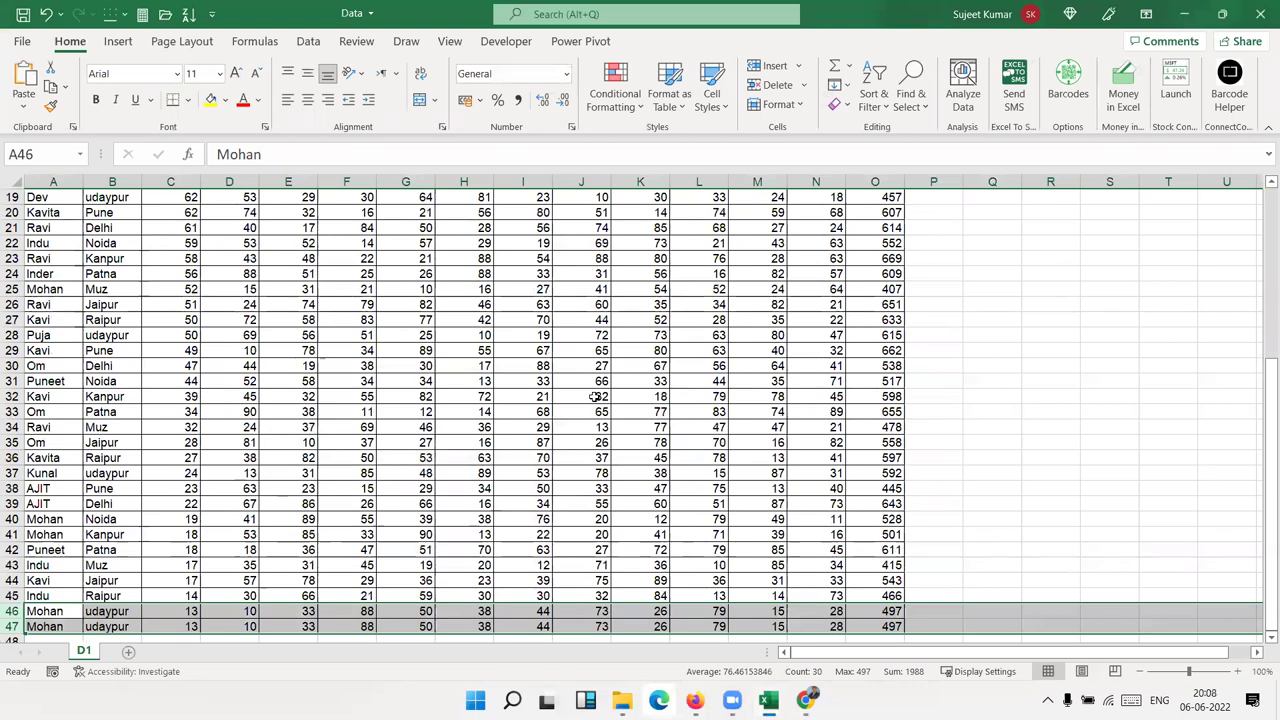
key("ctrl+Home")
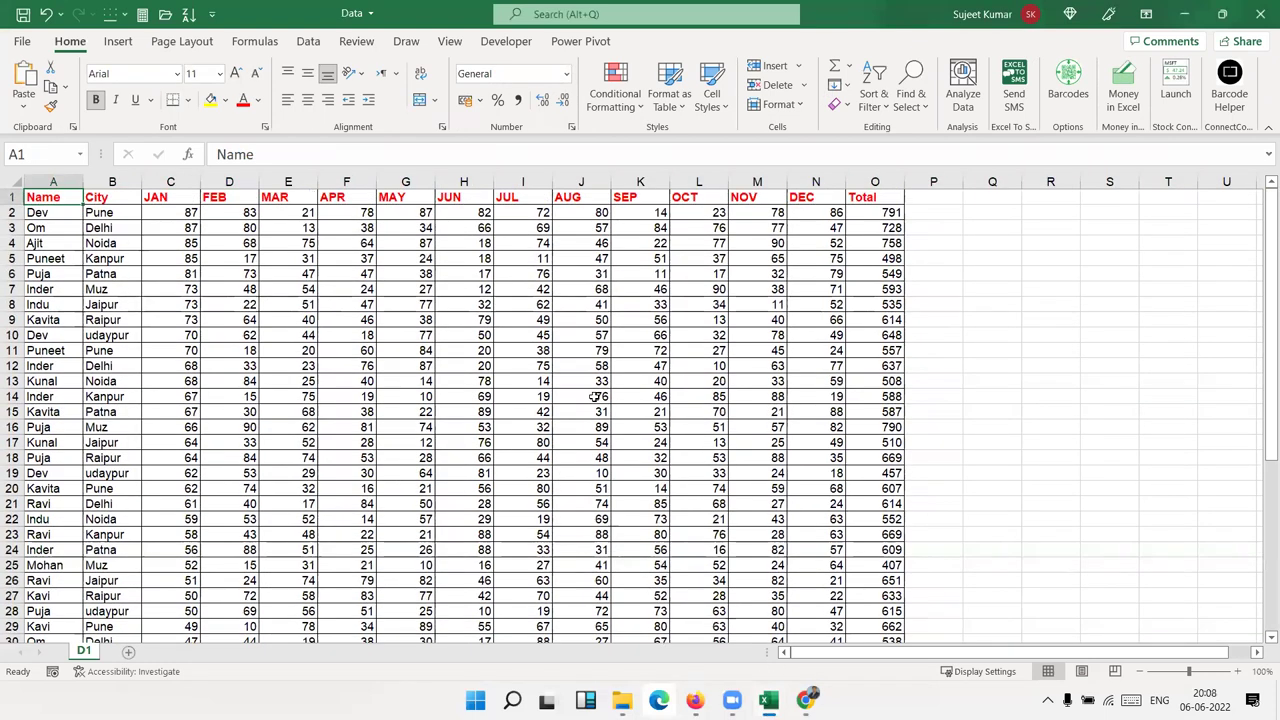
Turn the D1 range A1:O47 into Table1 with headers
key("ctrl+shift+End")
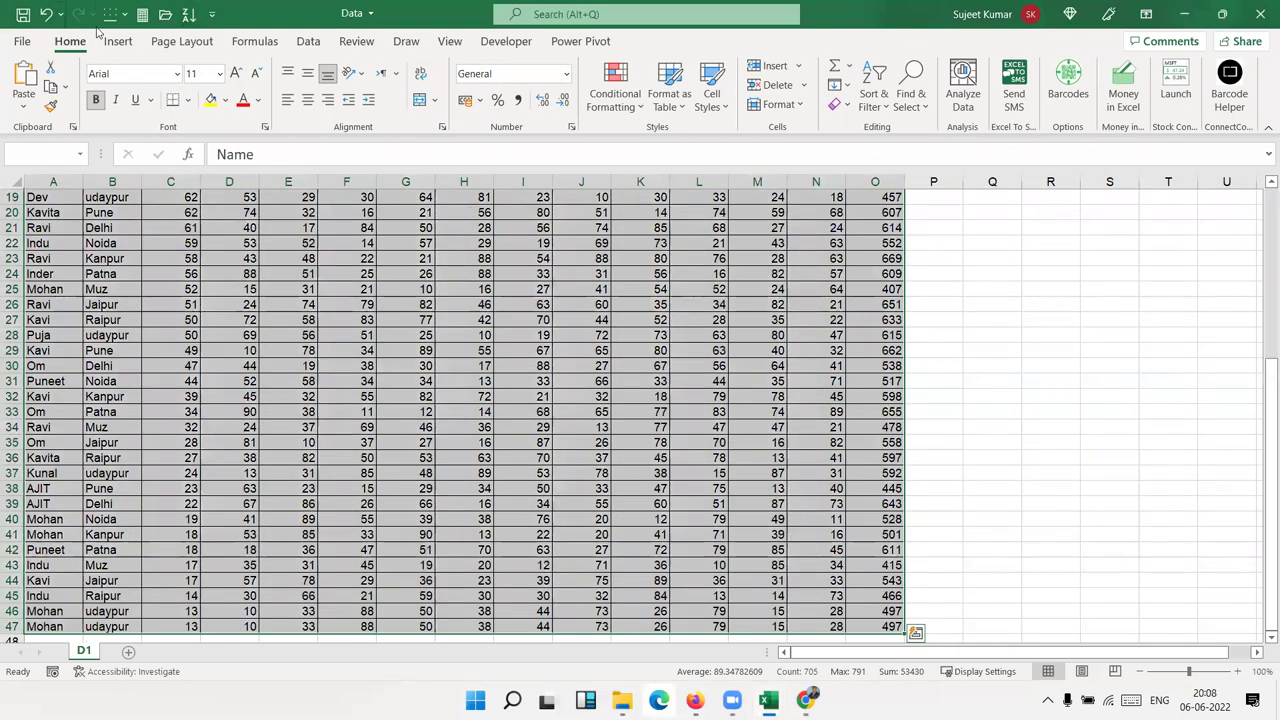
left_click(112, 41)
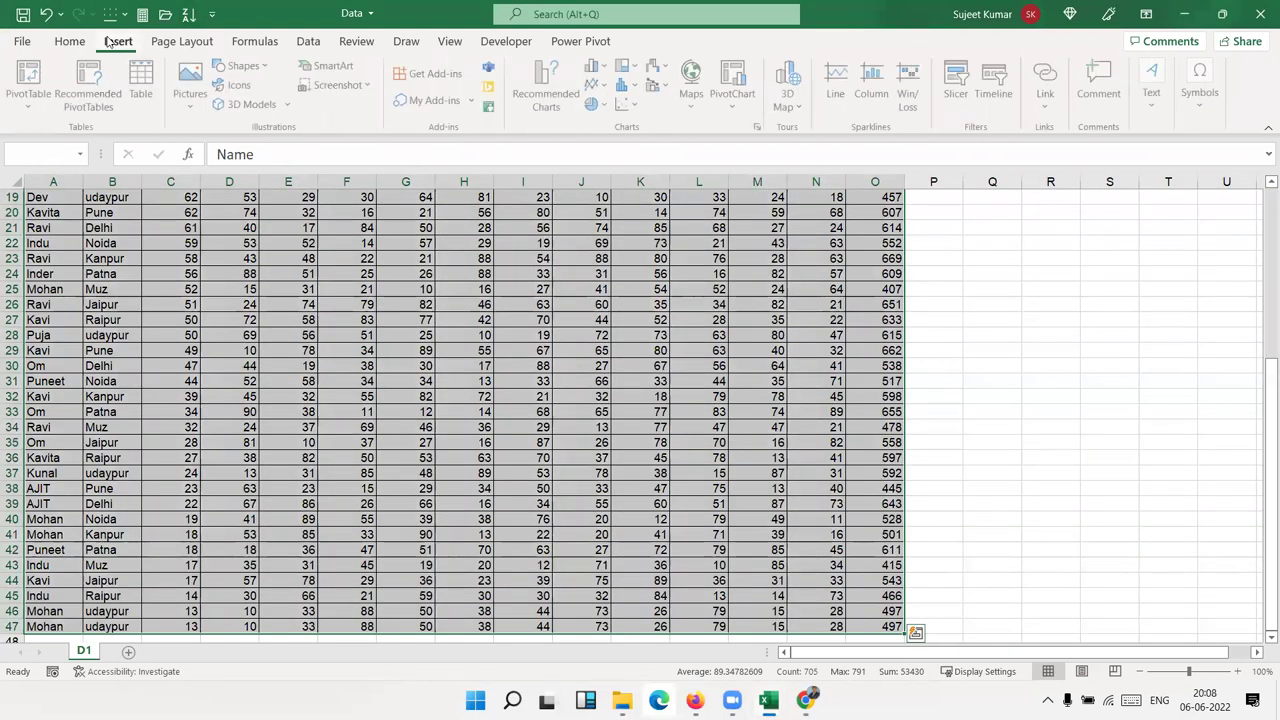
left_click(150, 78)
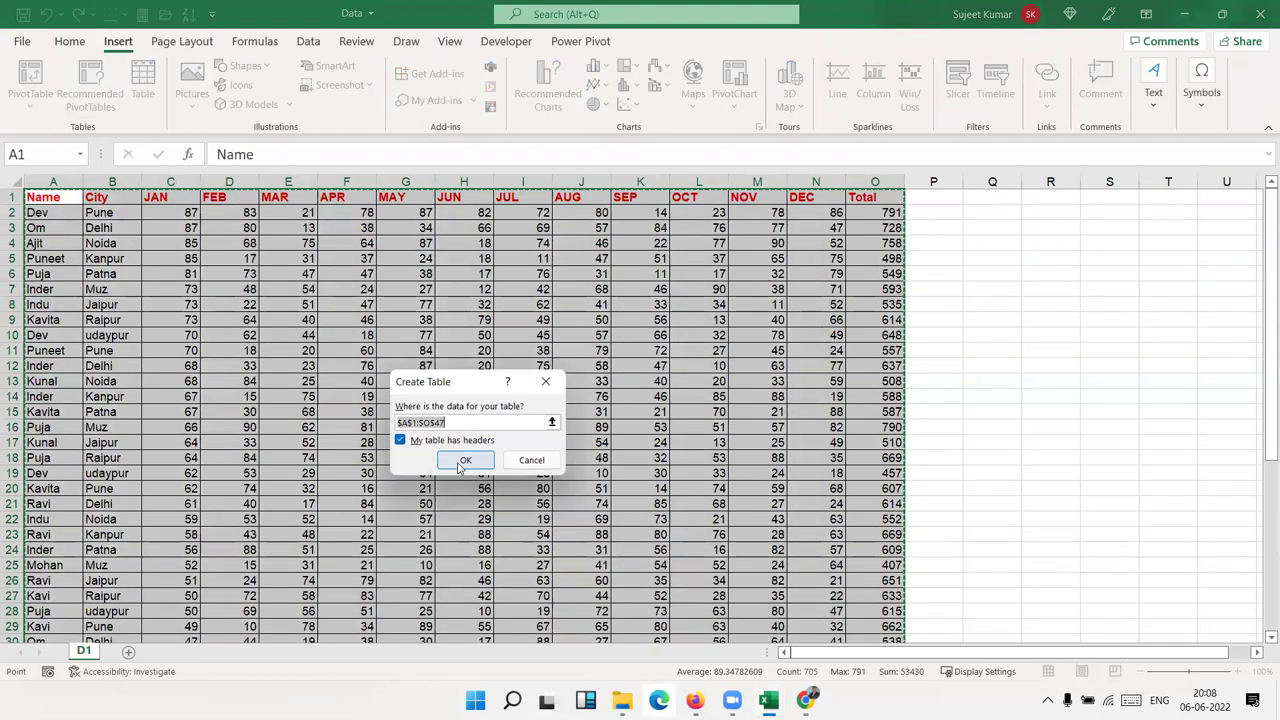
left_click(455, 457)
left_click(536, 427)
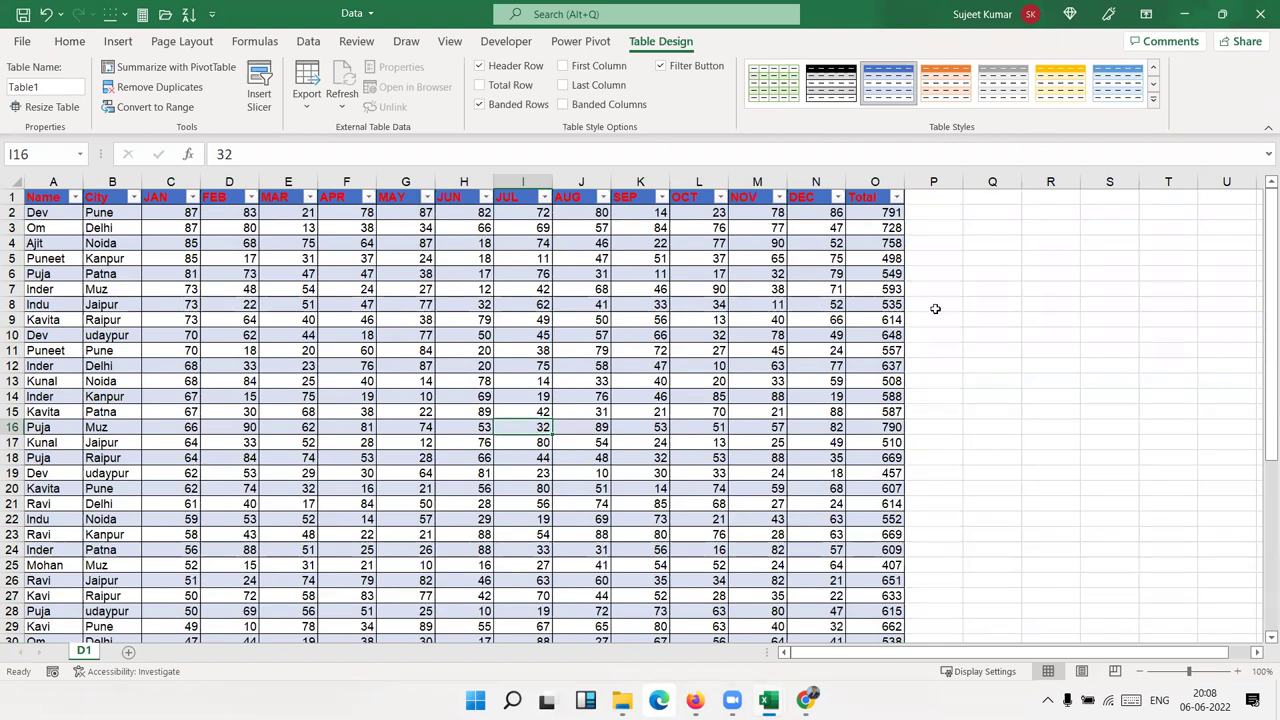
Insert a PivotTable from Table1 on a new Sheet2, then select cell A48 below the D1 data
left_click(112, 258)
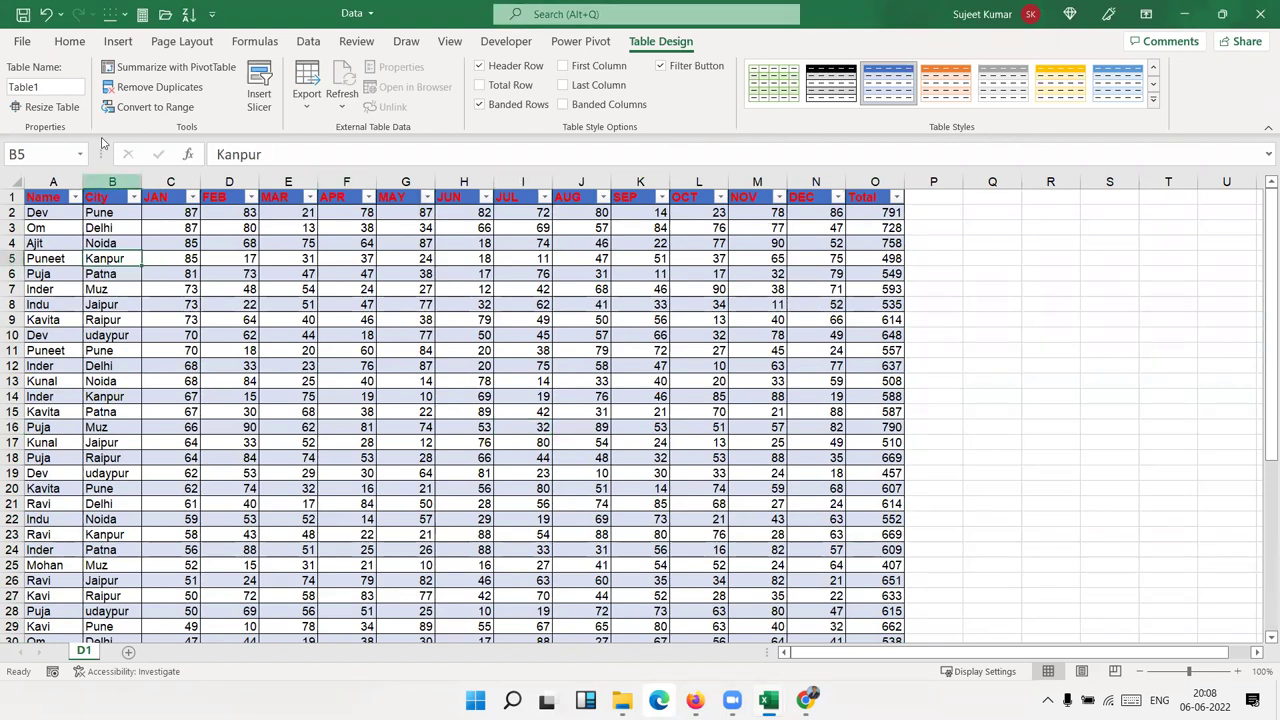
left_click(116, 41)
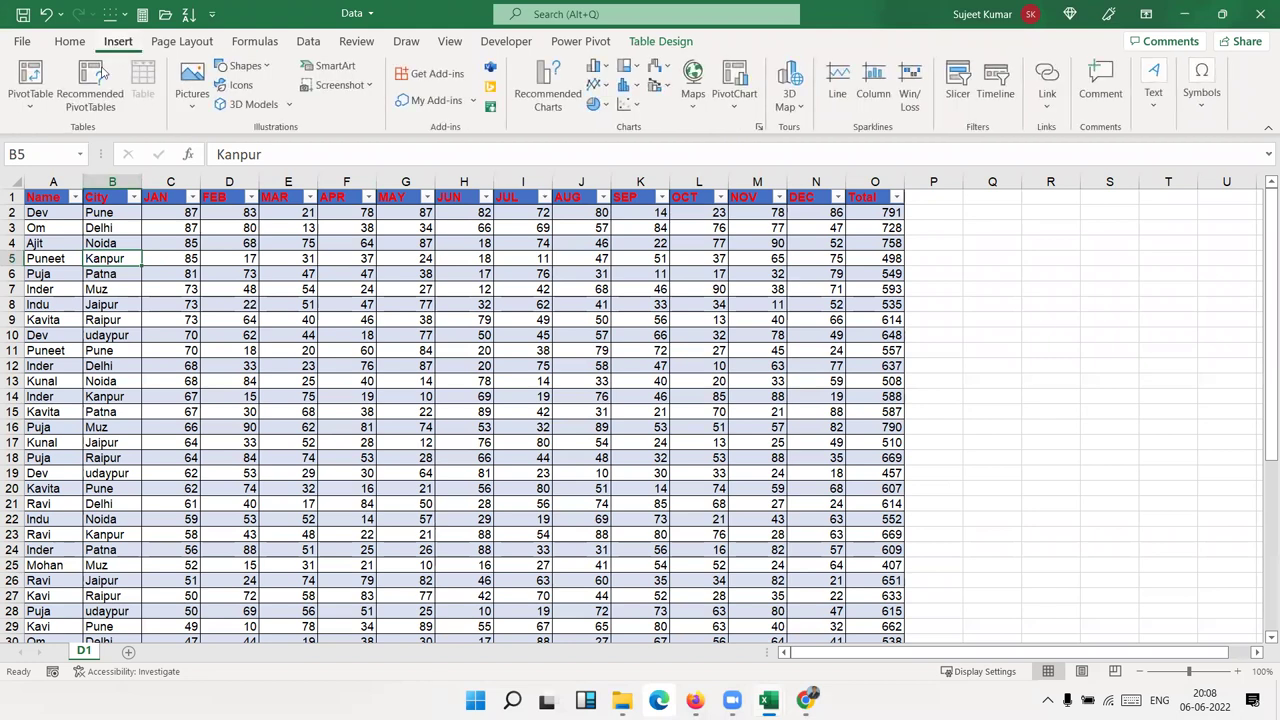
left_click(30, 80)
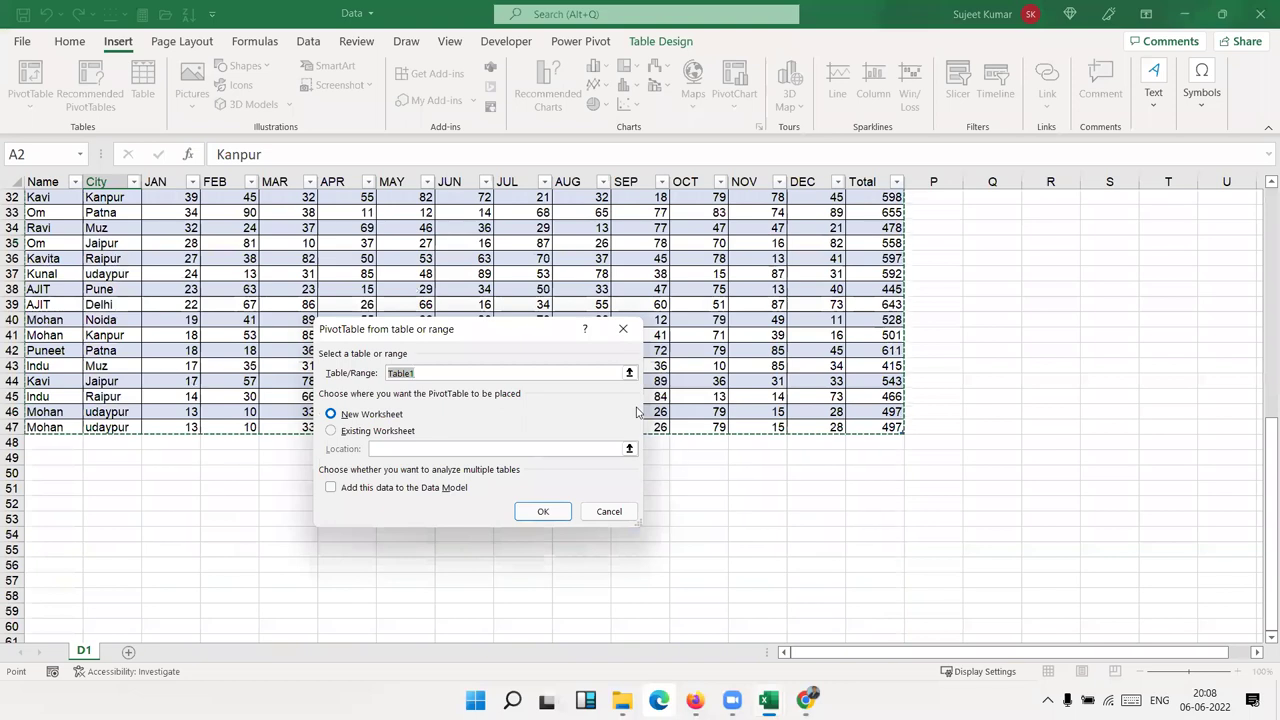
left_click(540, 511)
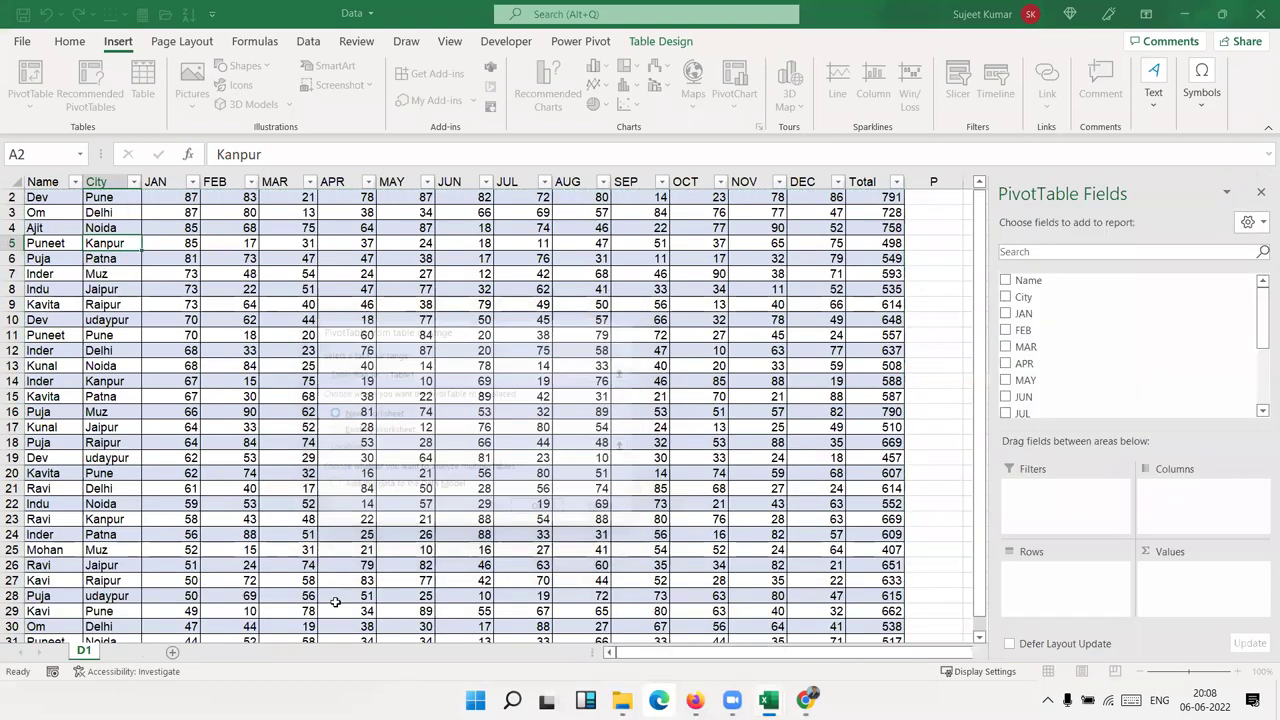
left_click(137, 652)
scroll(50, 510, "down", 3)
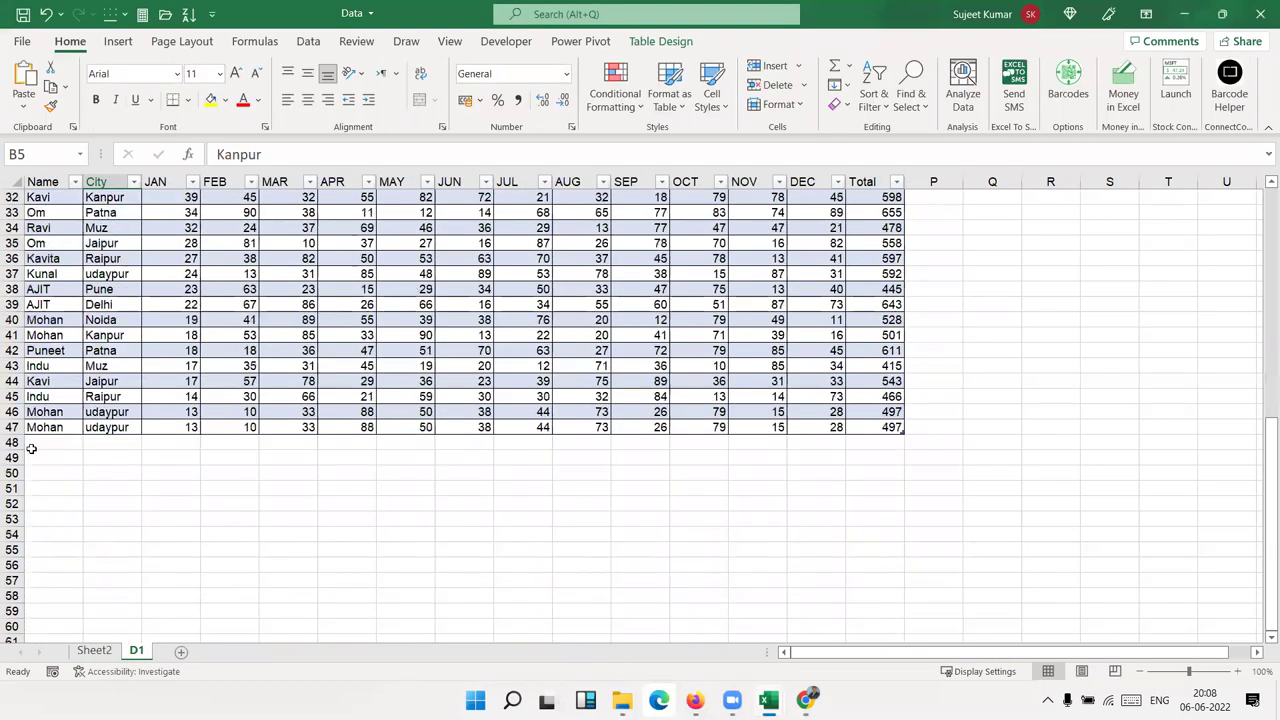
left_click(32, 442)
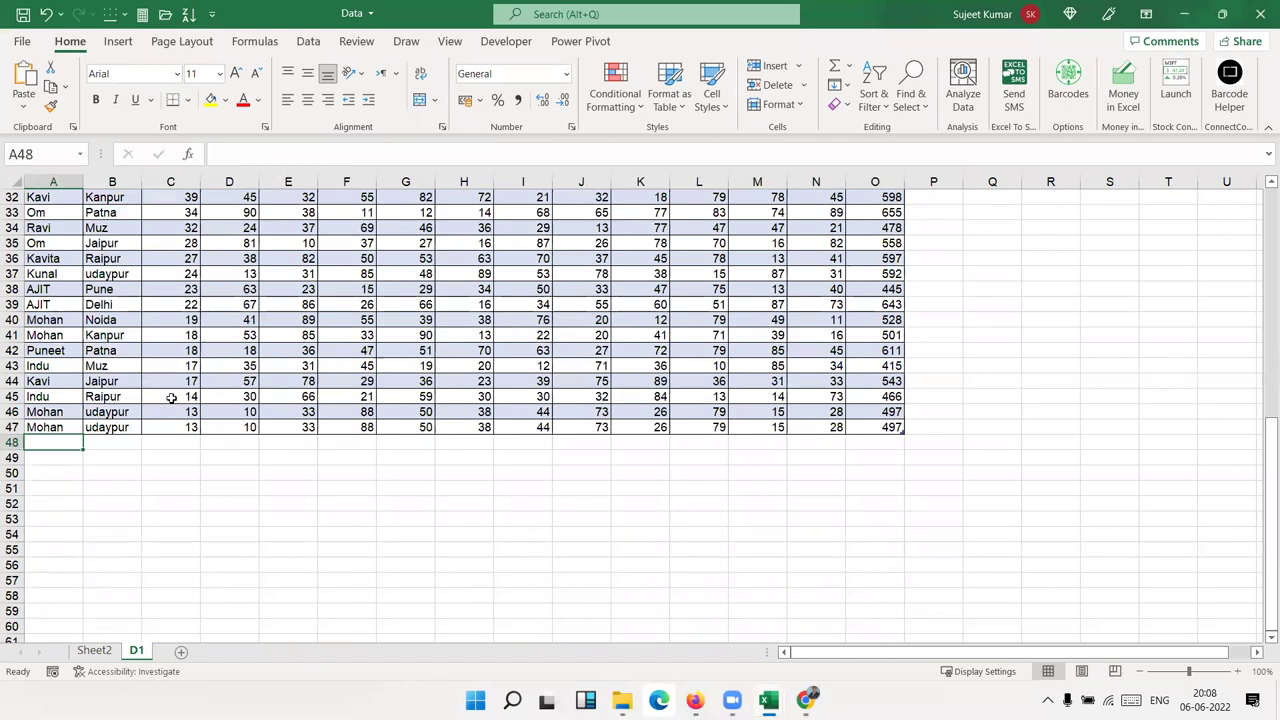
Enter row 48: Ravi, Mohanpur, and monthly values 85, 65, 85, 65, 86, 85, 65, 86, 85, 65, 86, 86
type("Ravi")
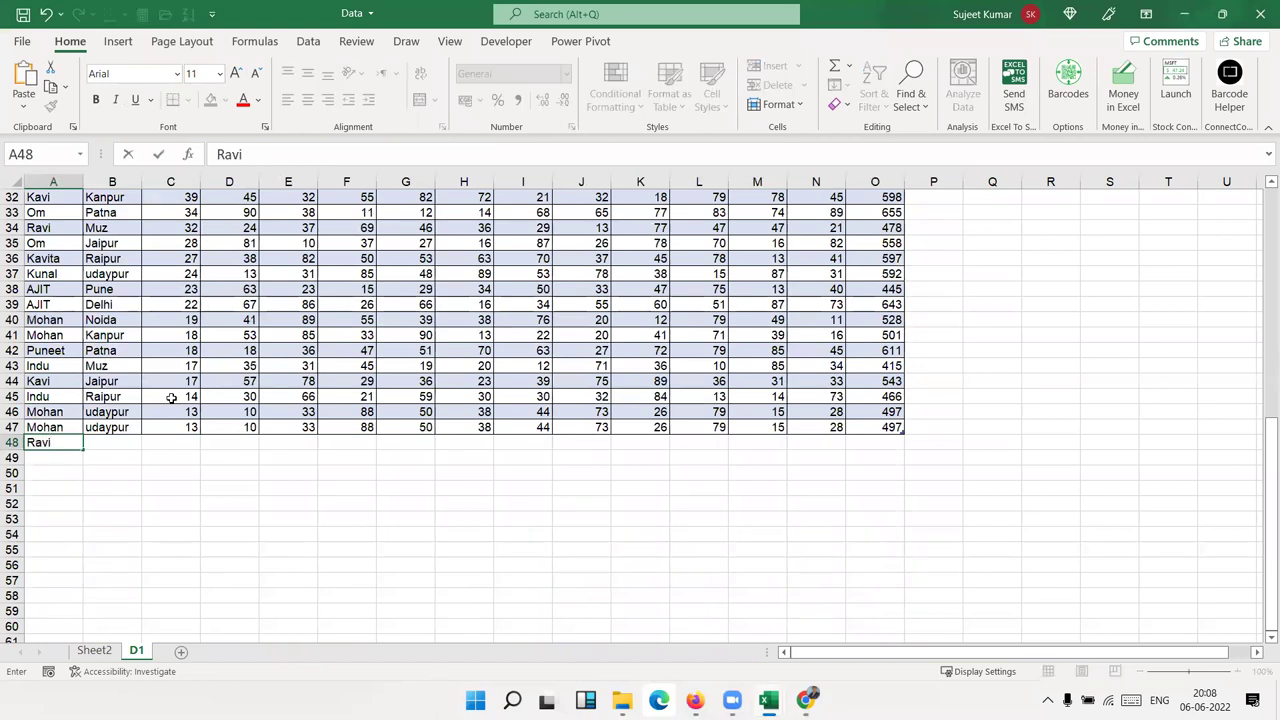
key("Return")
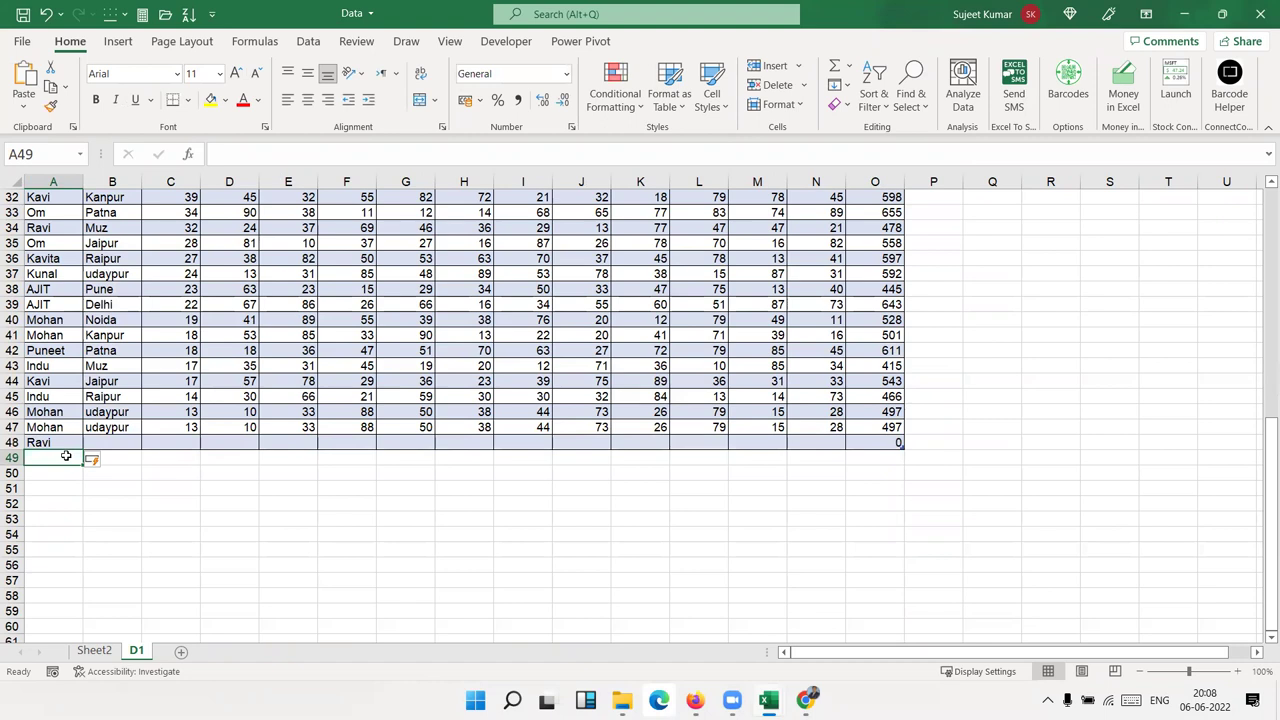
left_click(96, 443)
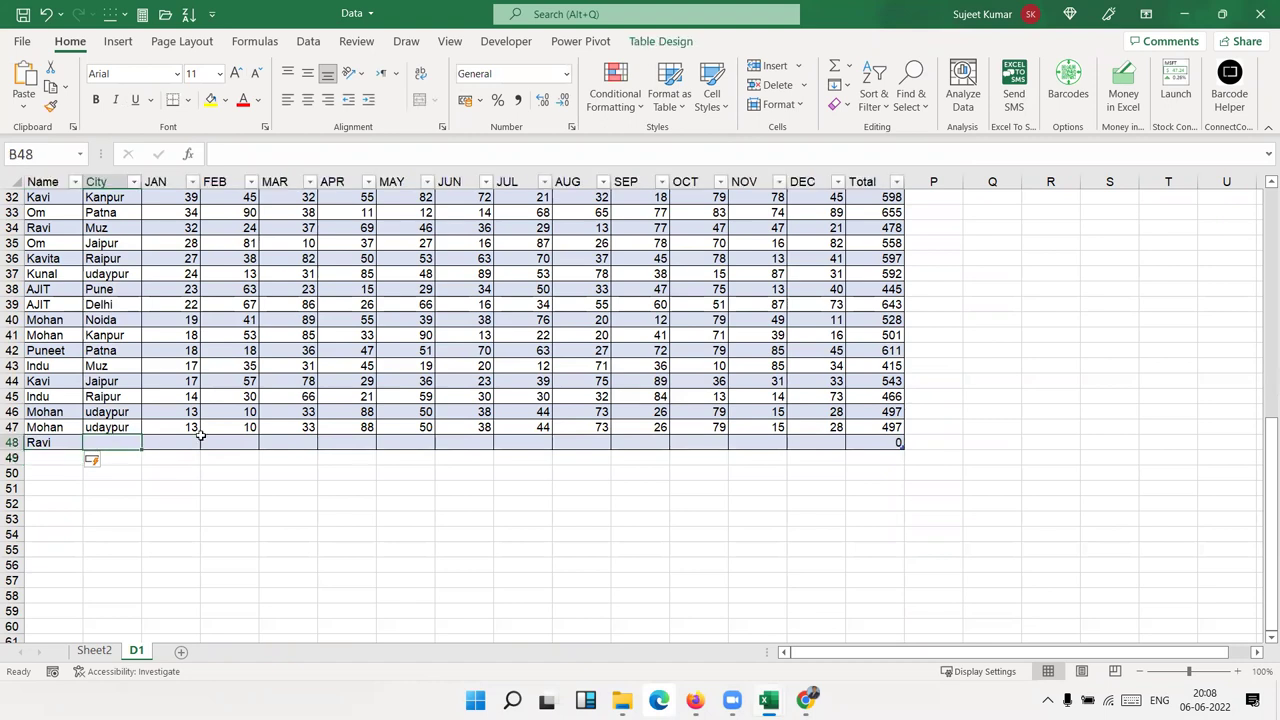
type("Mohanpur")
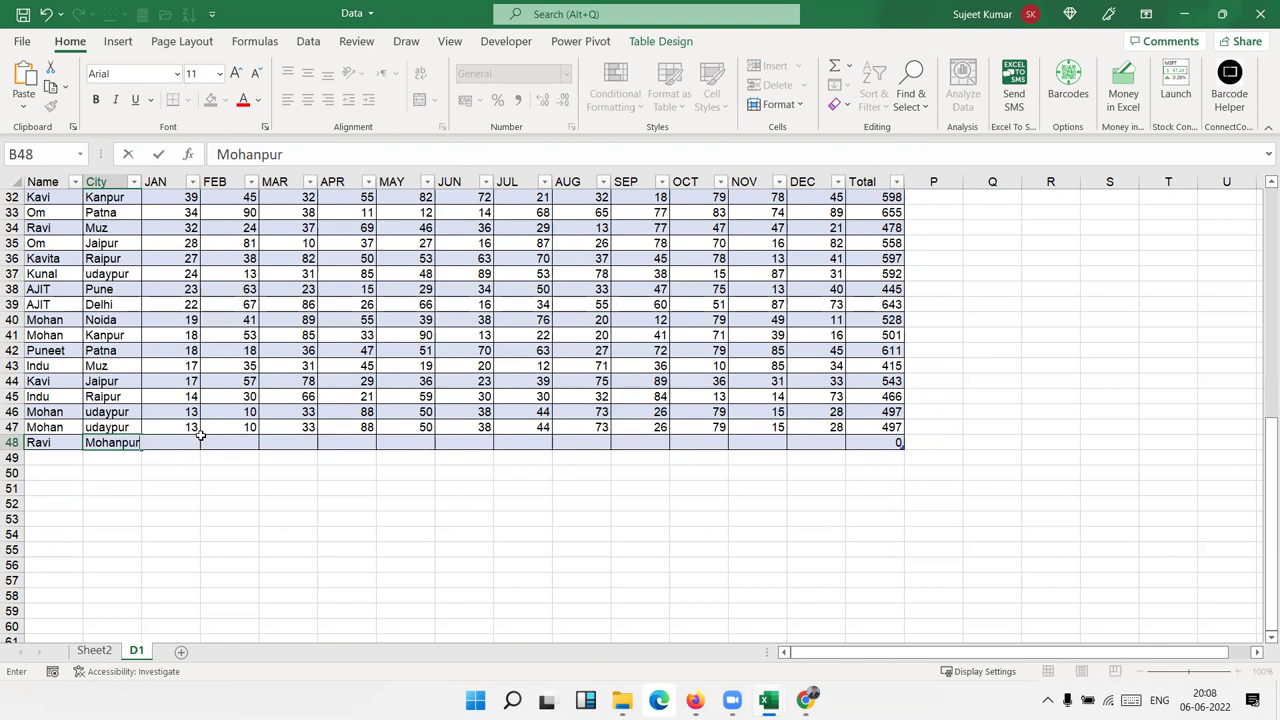
key("Tab")
type("85\t65\t85\t65\t86\t85\t65\t86\t85")
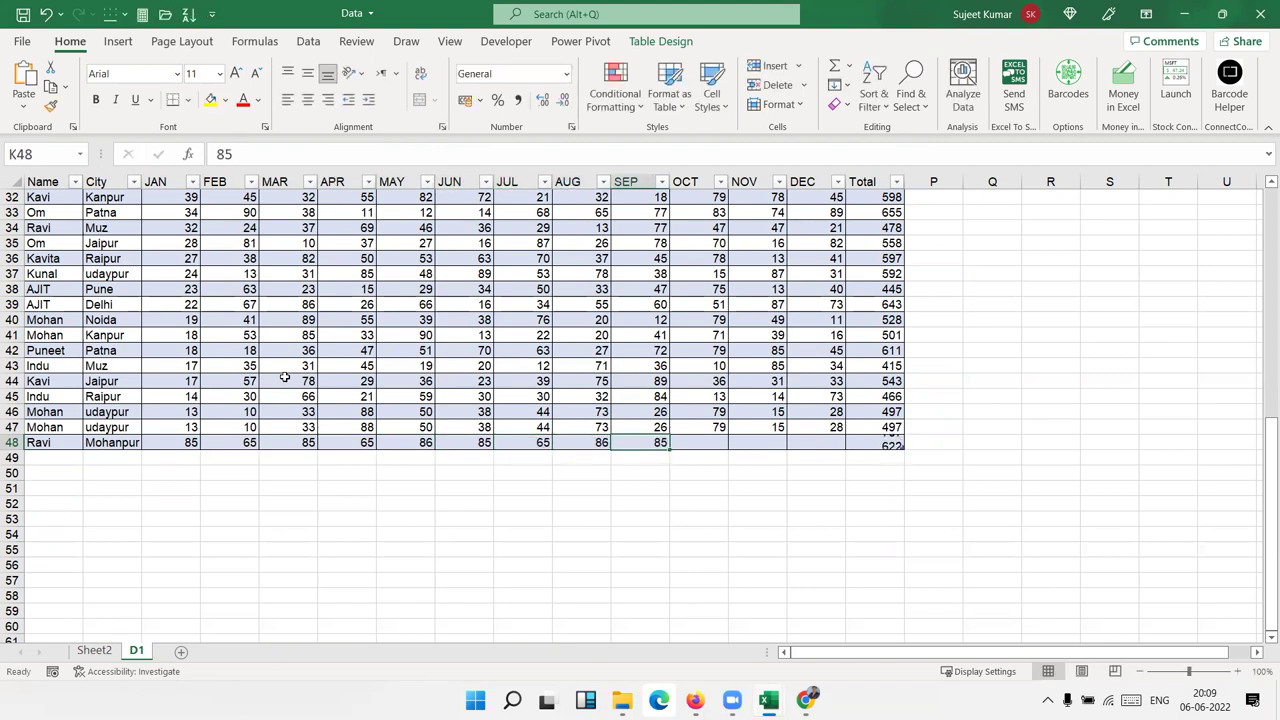
type("\t65\t86\t86")
key("Tab")
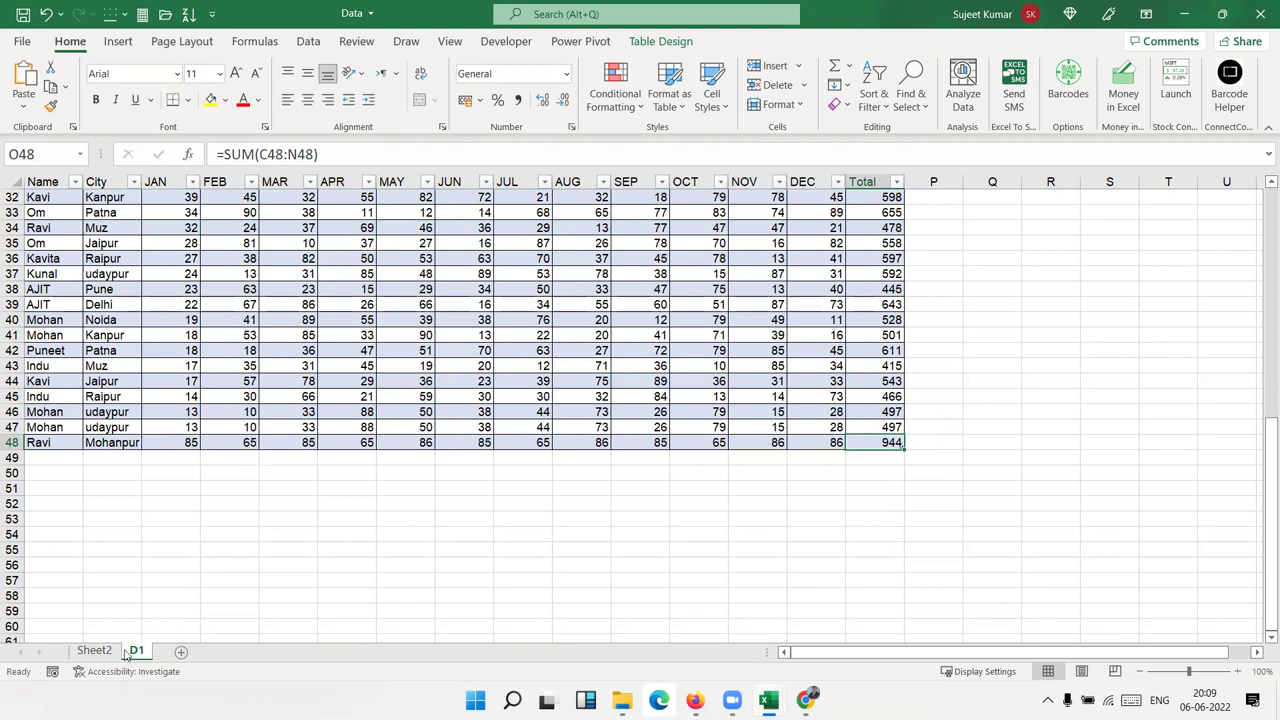
Review the extended table and try dragging its resize handle down past row 50
left_click(380, 555)
scroll(343, 460, "up", 3)
scroll(343, 460, "up", 6)
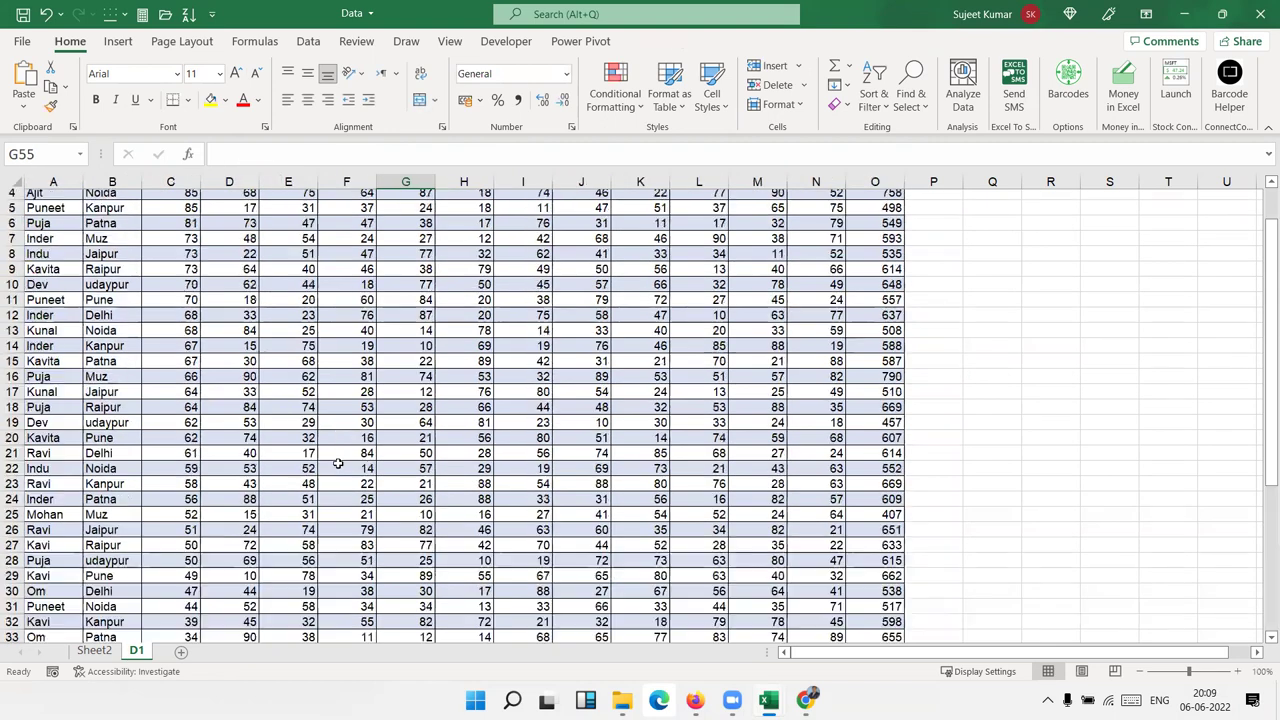
scroll(380, 400, "down", 9)
left_click(416, 346)
scroll(416, 345, "up", 10)
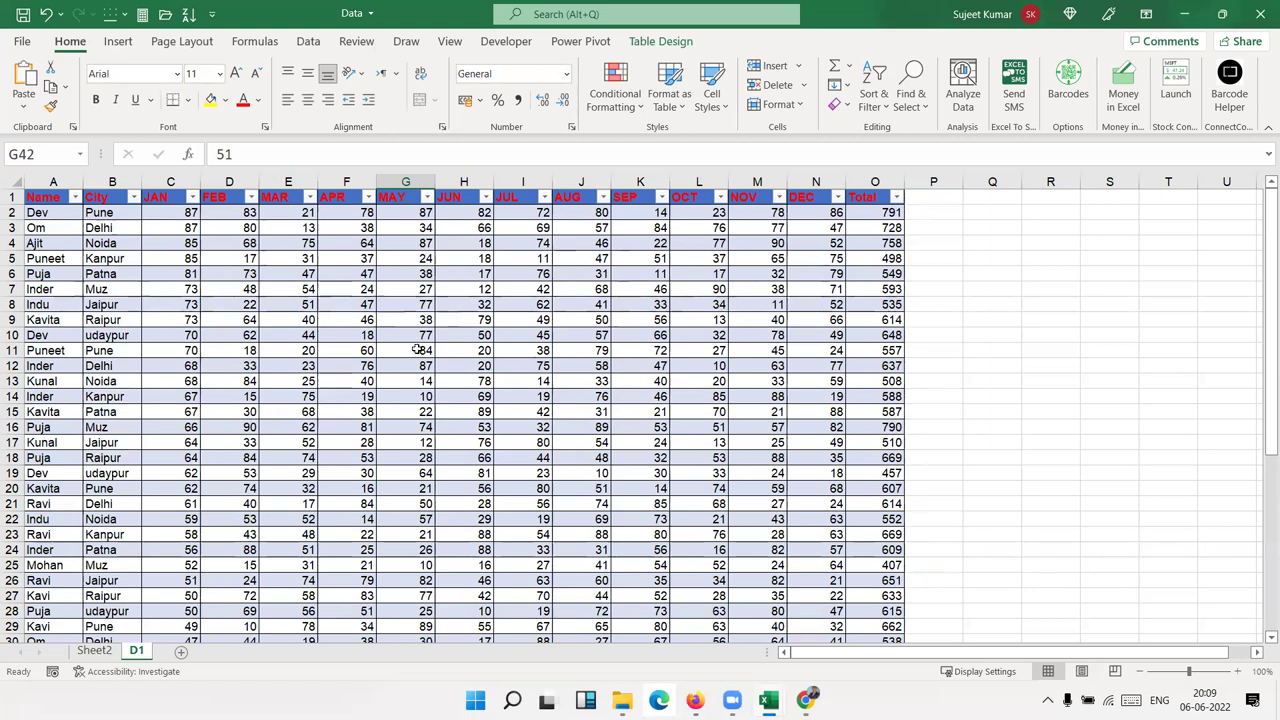
scroll(416, 346, "down", 7)
scroll(416, 346, "down", 3)
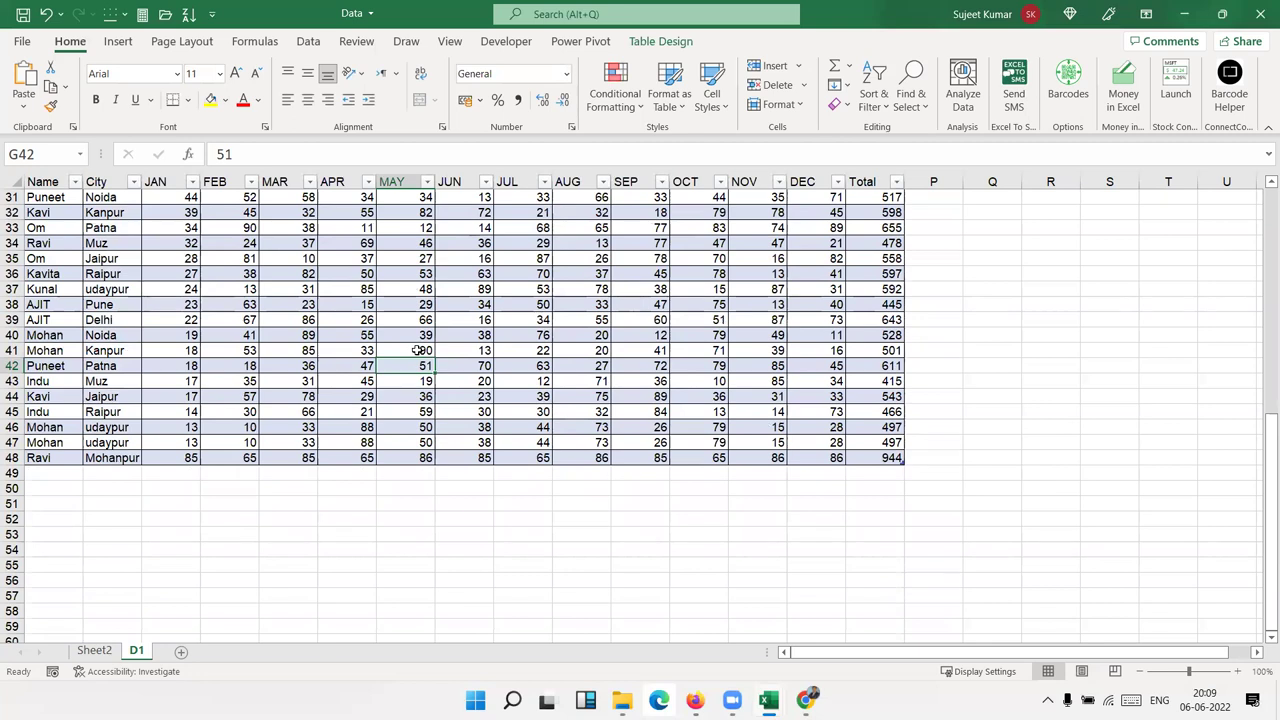
left_click(69, 470)
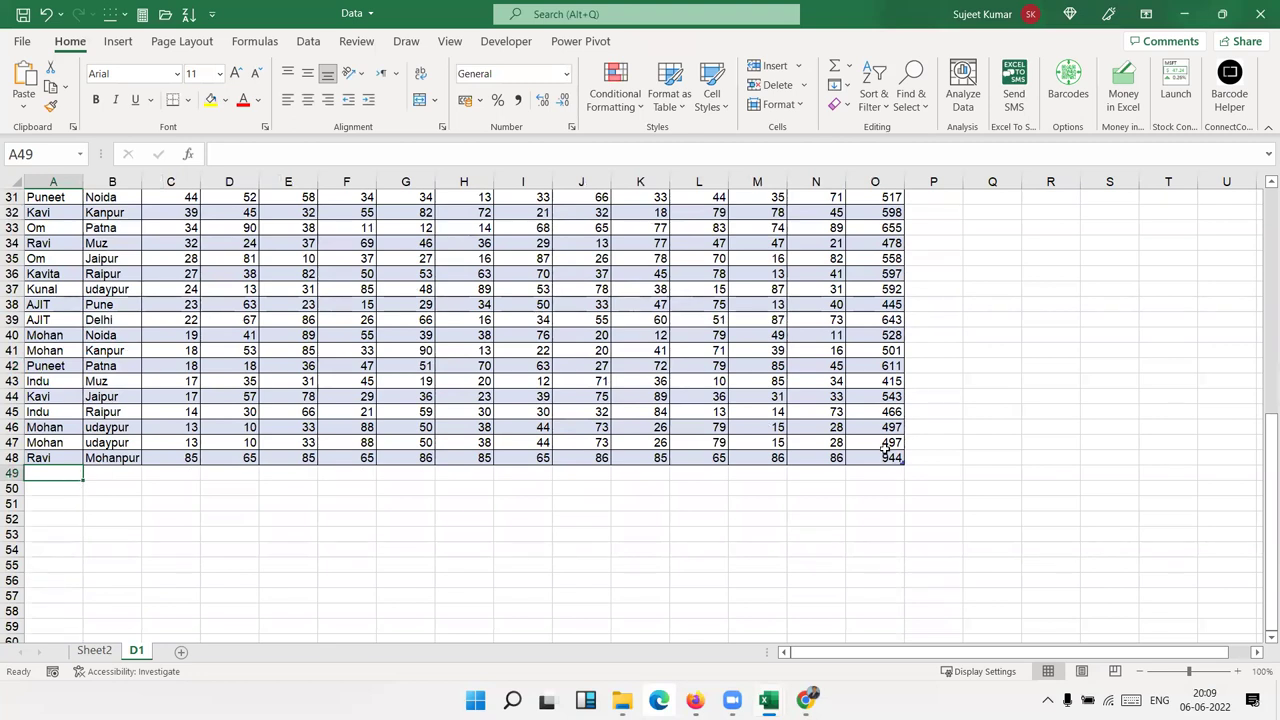
mouse_move(901, 463)
left_mouse_down()
mouse_move(908, 485)
mouse_move(903, 463)
left_mouse_up()
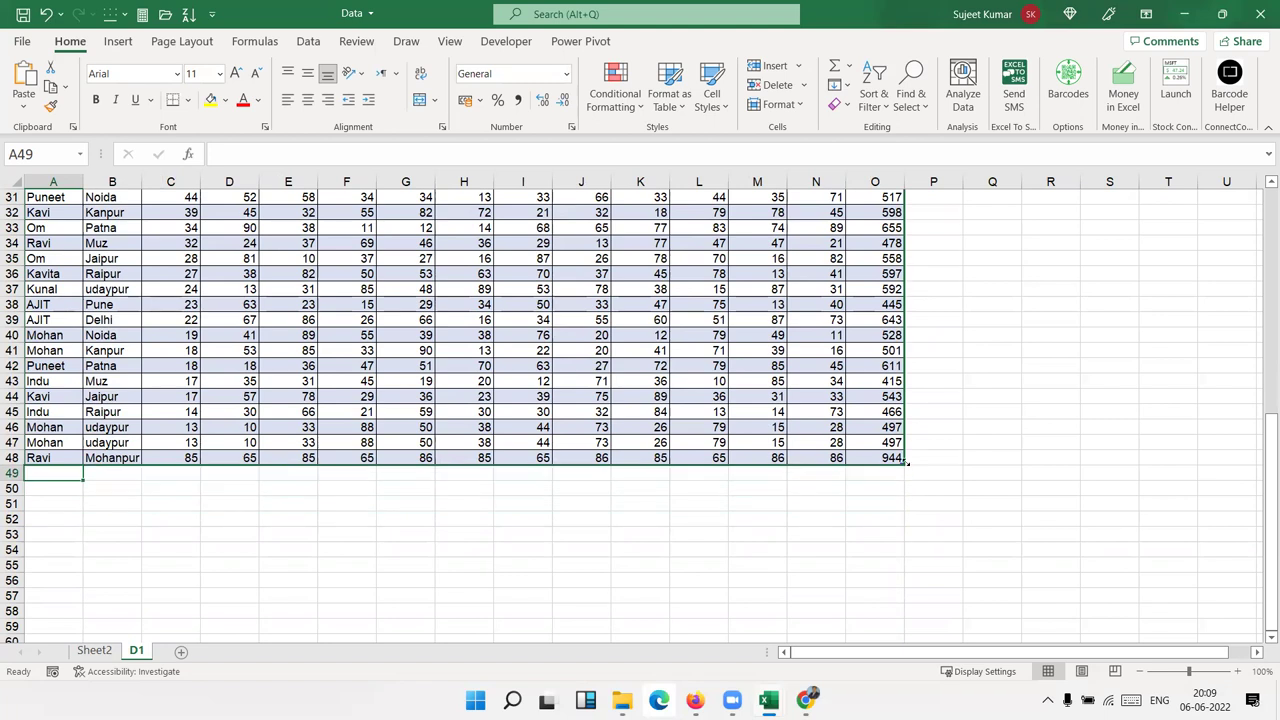
scroll(627, 387, "up", 10)
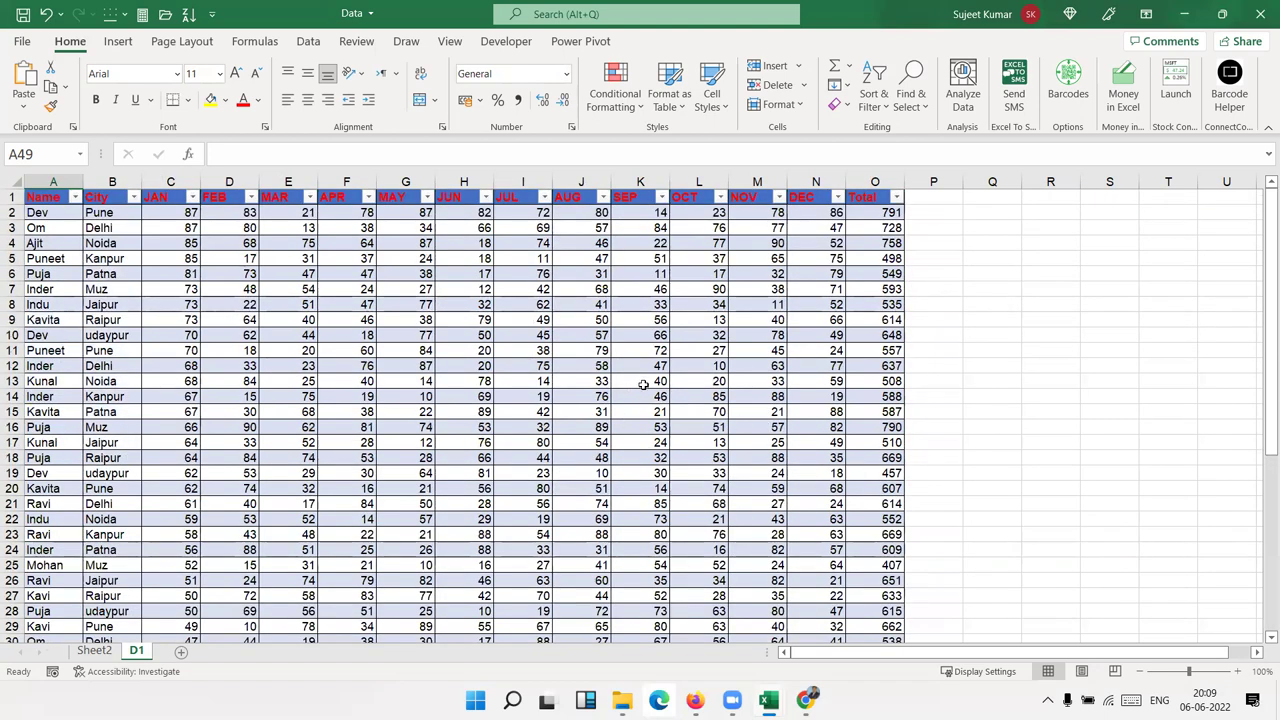
Delete Sheet2 along with its empty PivotTable
left_click(108, 654)
right_click(108, 654)
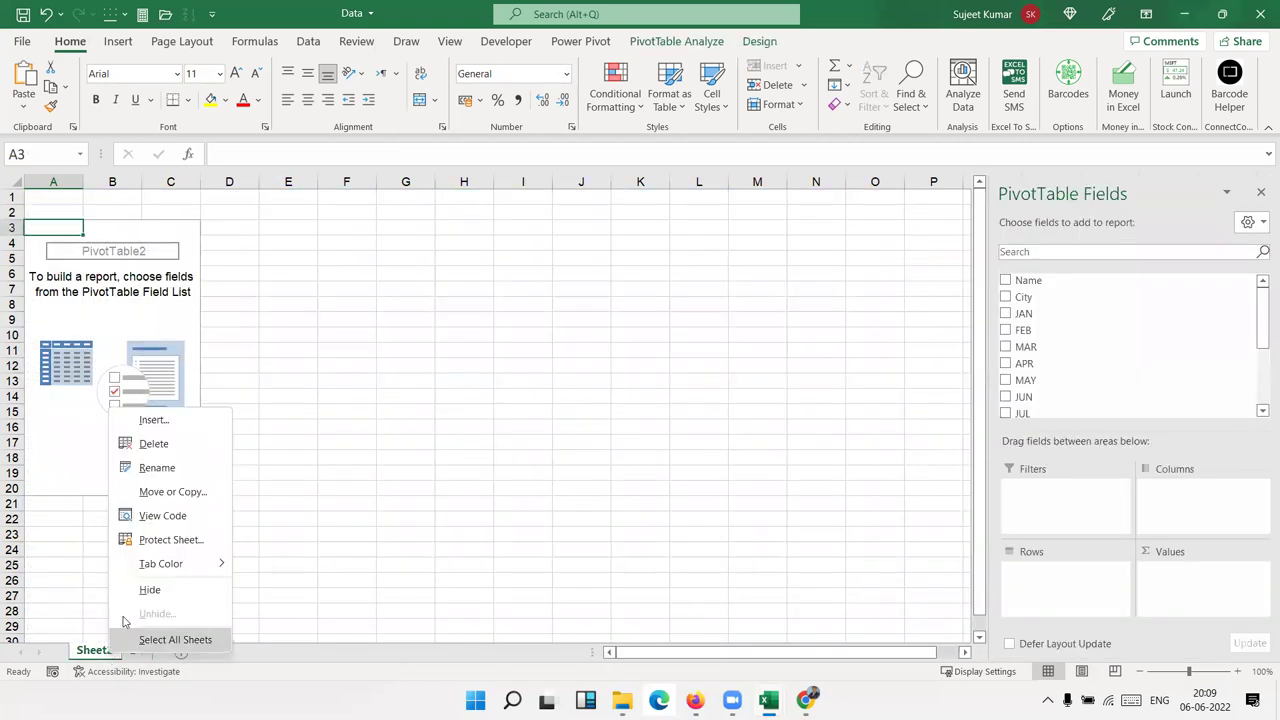
left_click(140, 443)
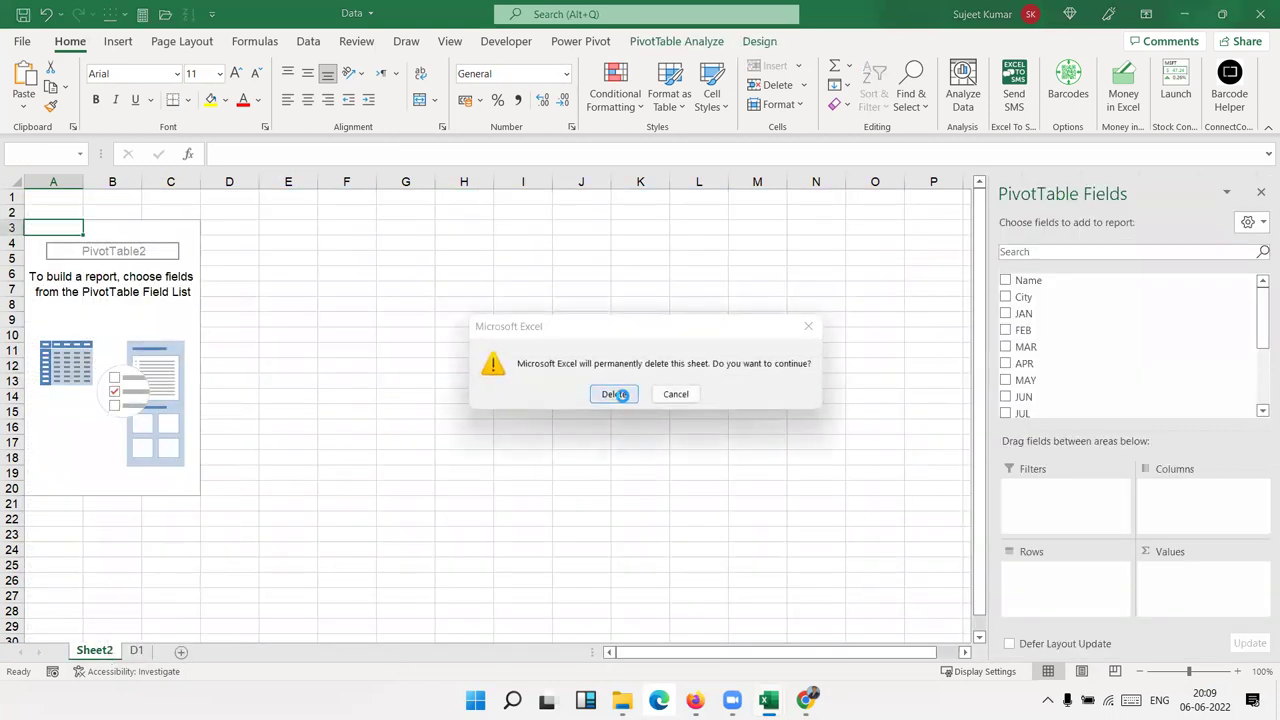
left_click(613, 394)
left_click(169, 519)
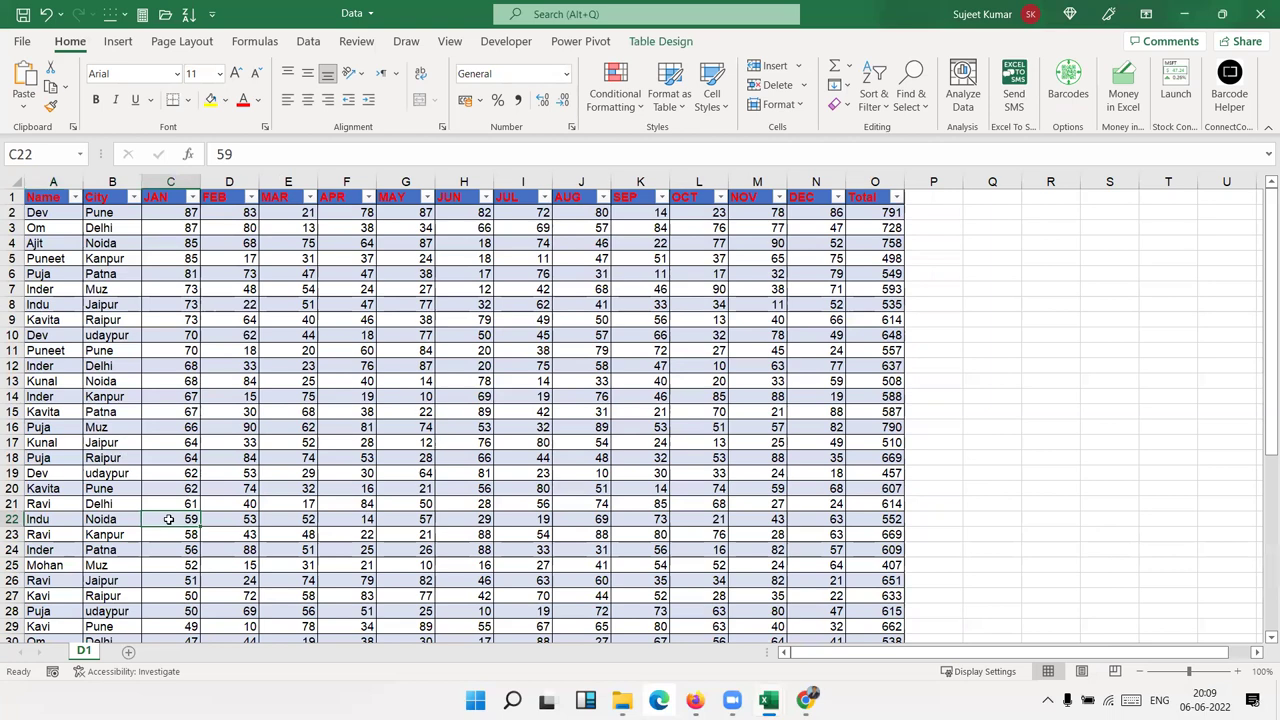
Convert Table1 on D1 back to a normal range
key("ctrl+Tab")
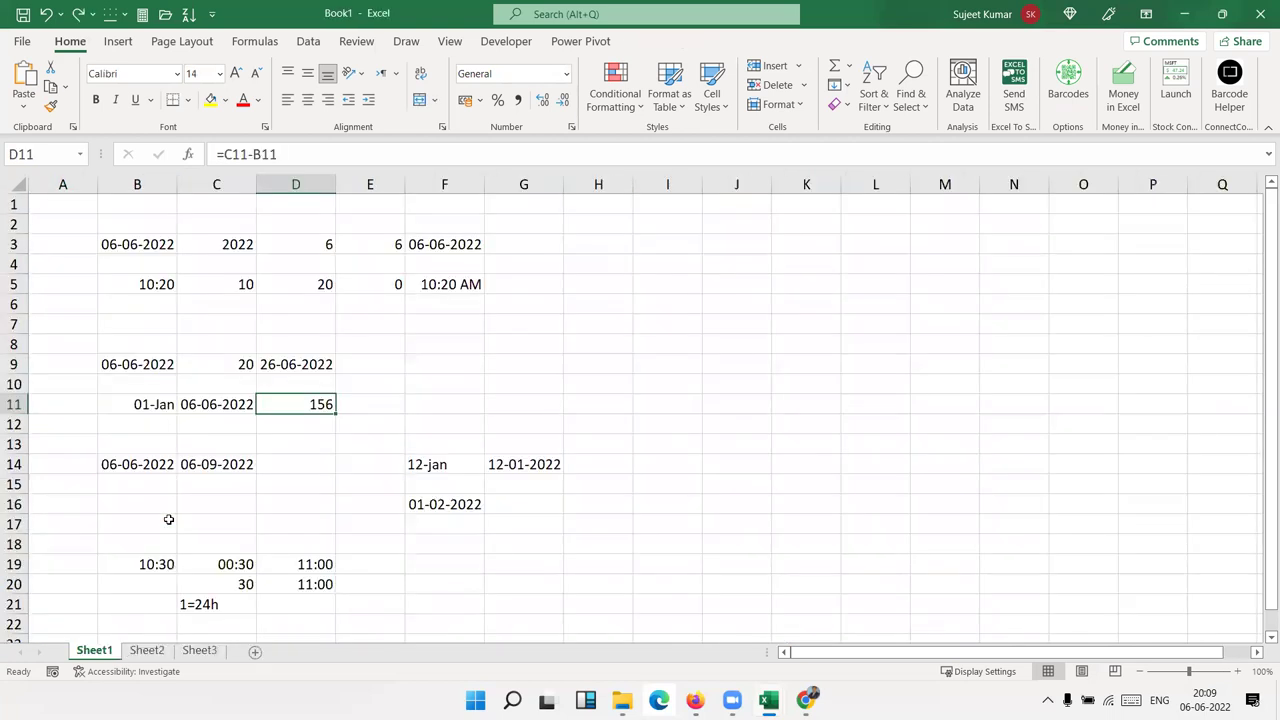
key("ctrl+Tab")
left_click(252, 292)
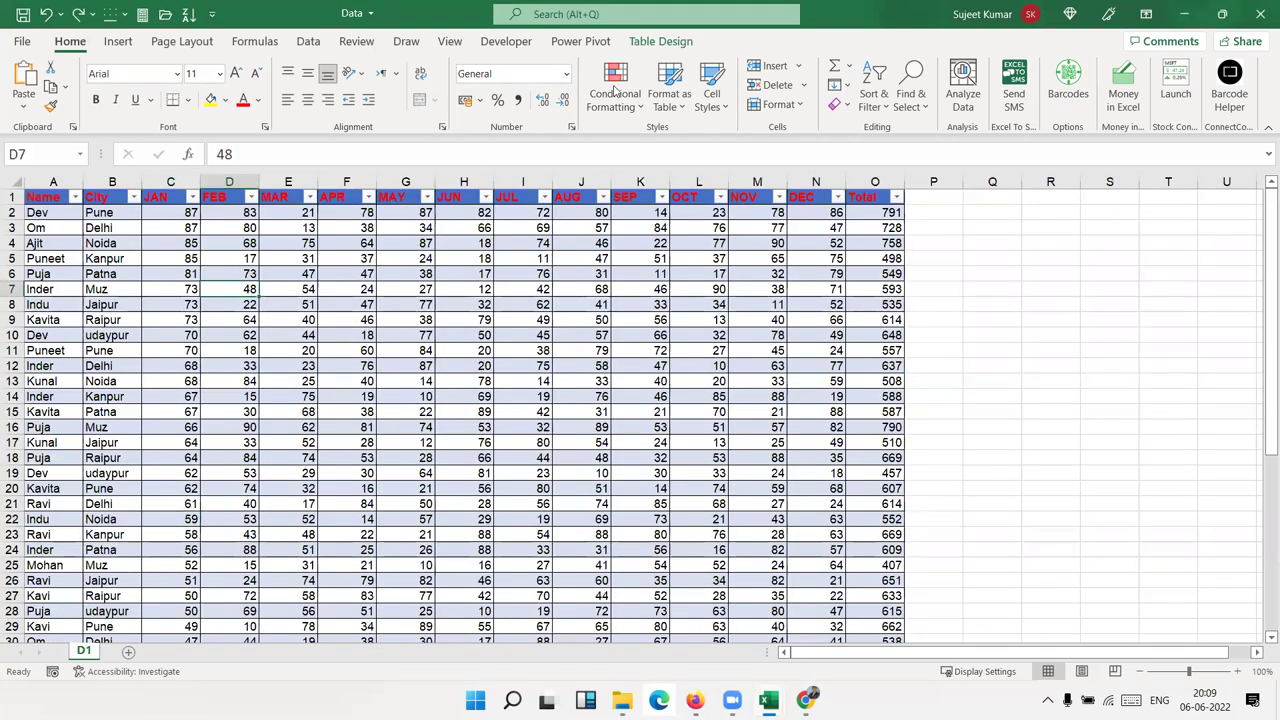
left_click(660, 41)
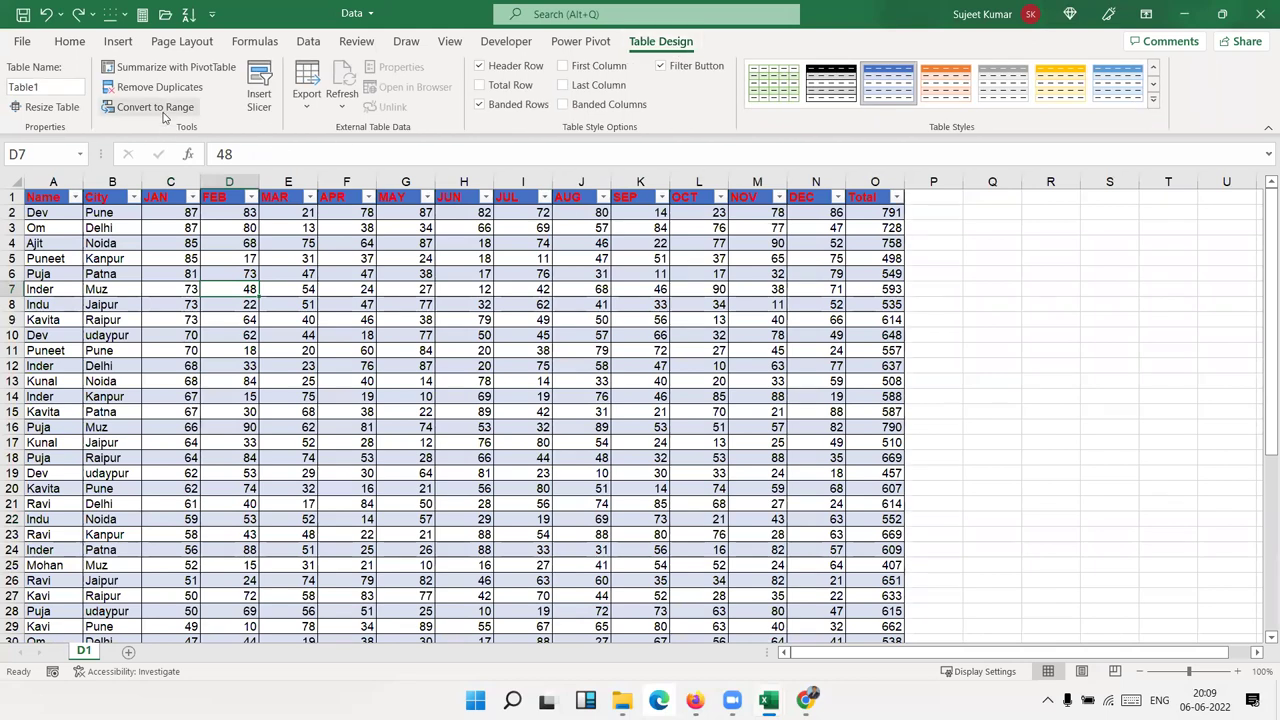
left_click(155, 107)
left_click(614, 394)
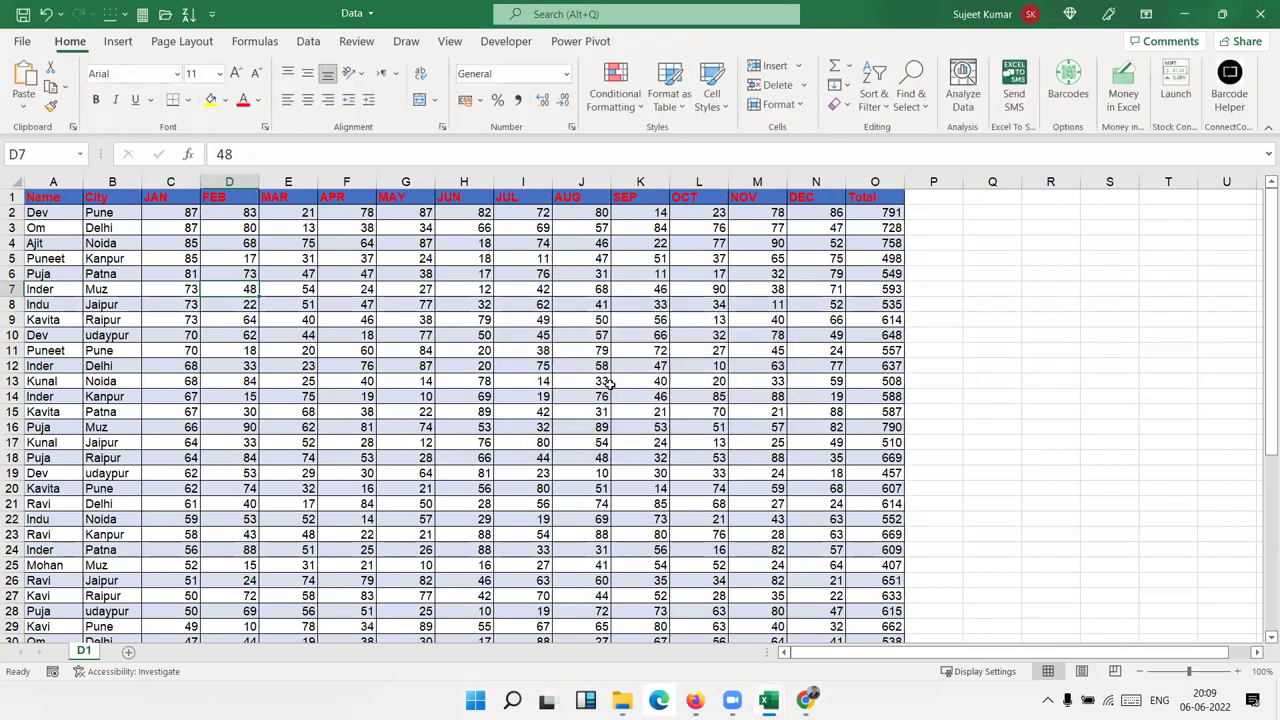
left_click(558, 370)
scroll(540, 391, "down", 13)
scroll(540, 391, "up", 3)
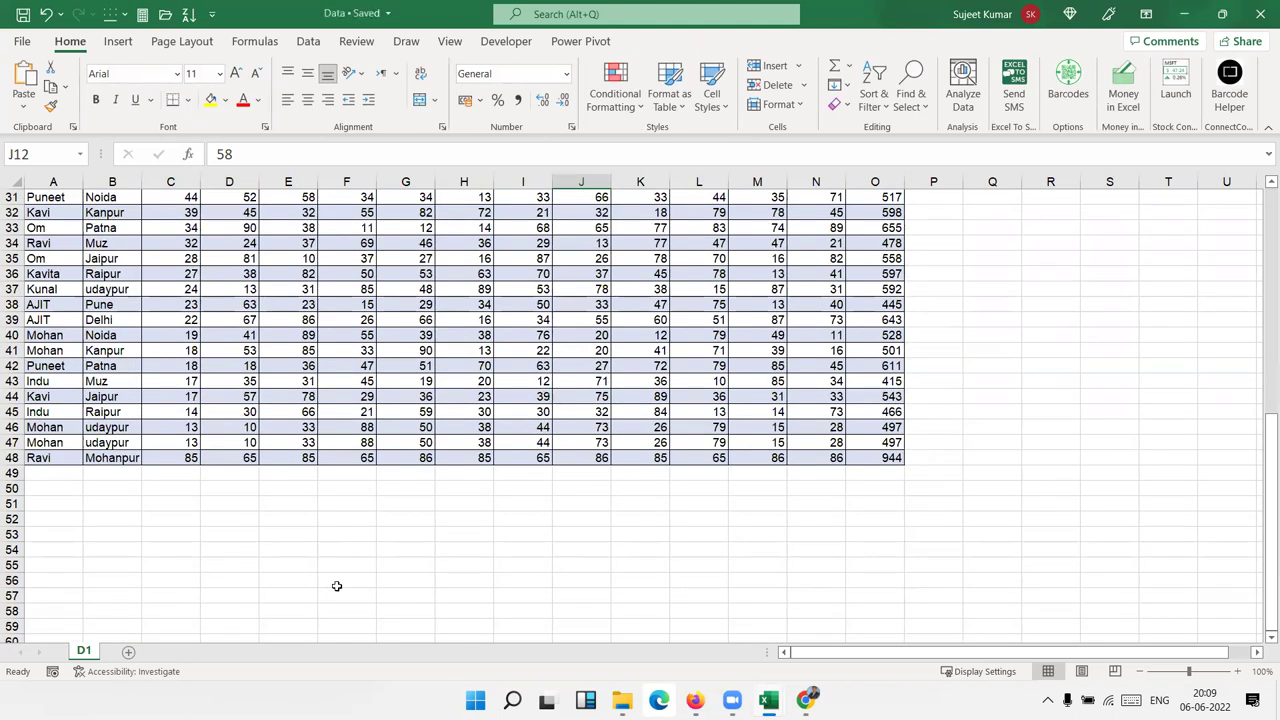
Add a new sheet and start a PivotTable from an external data connection
left_click(127, 653)
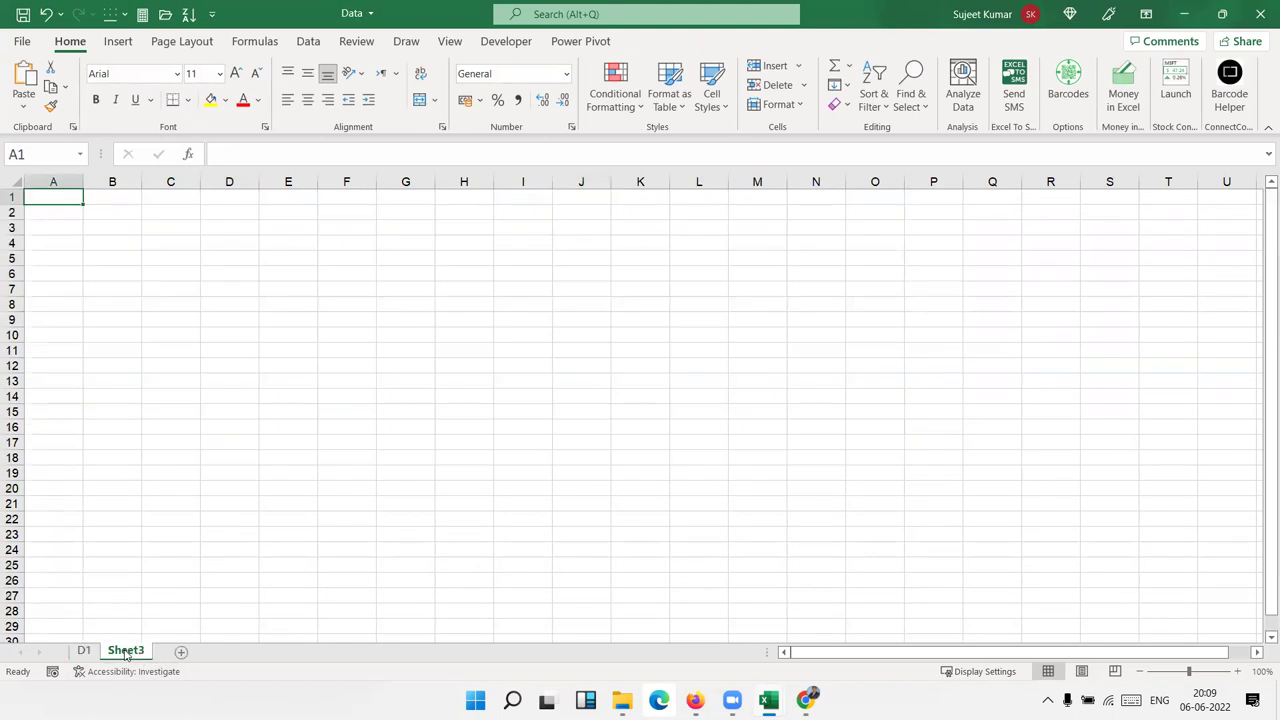
left_click(118, 41)
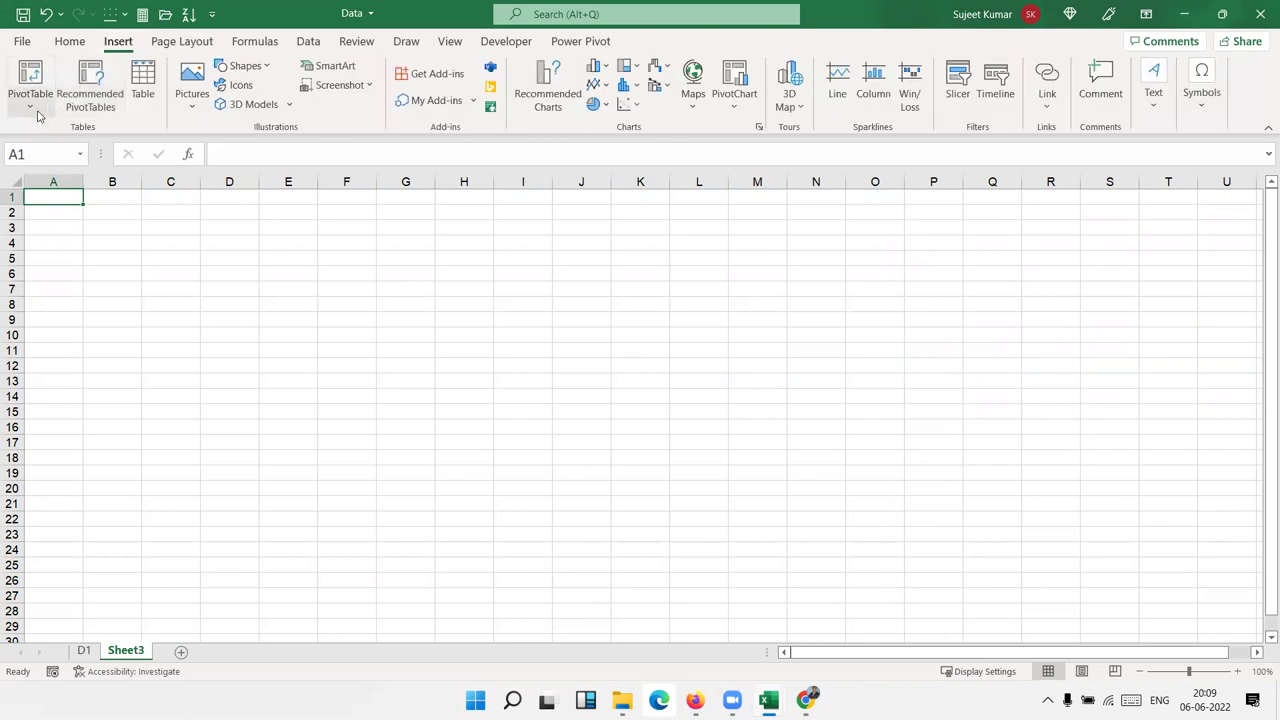
left_click(38, 113)
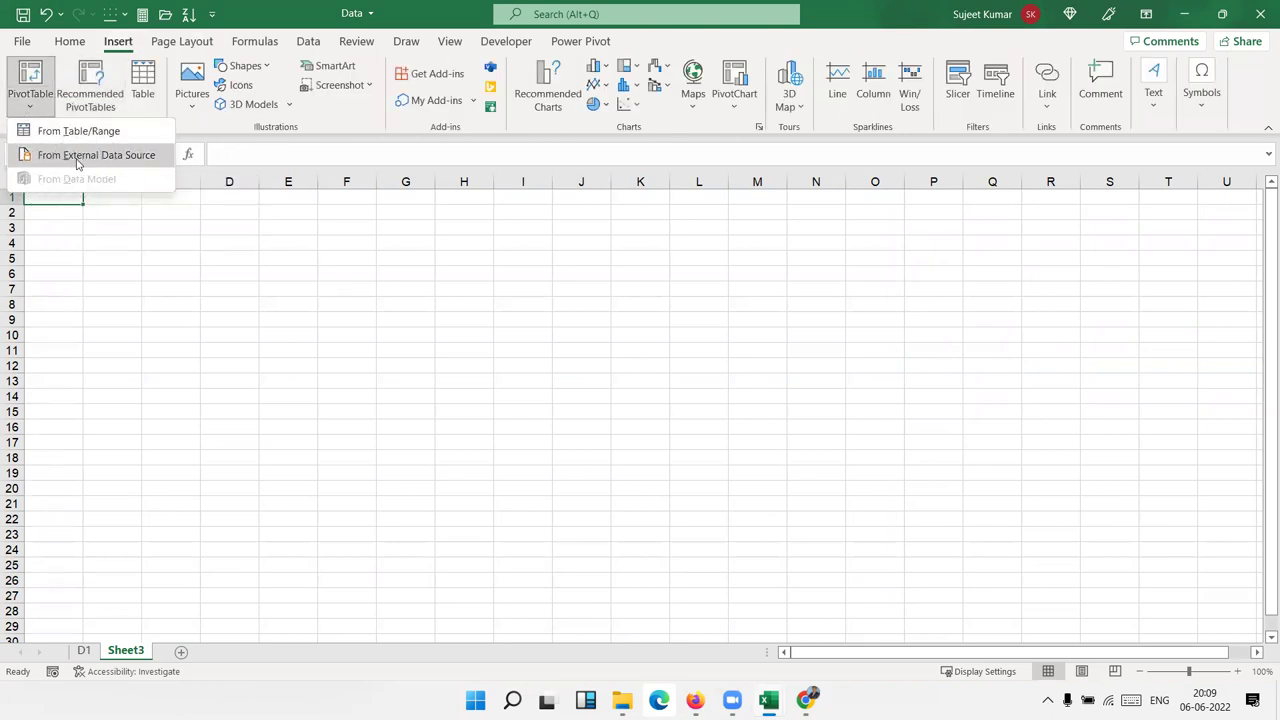
left_click(77, 160)
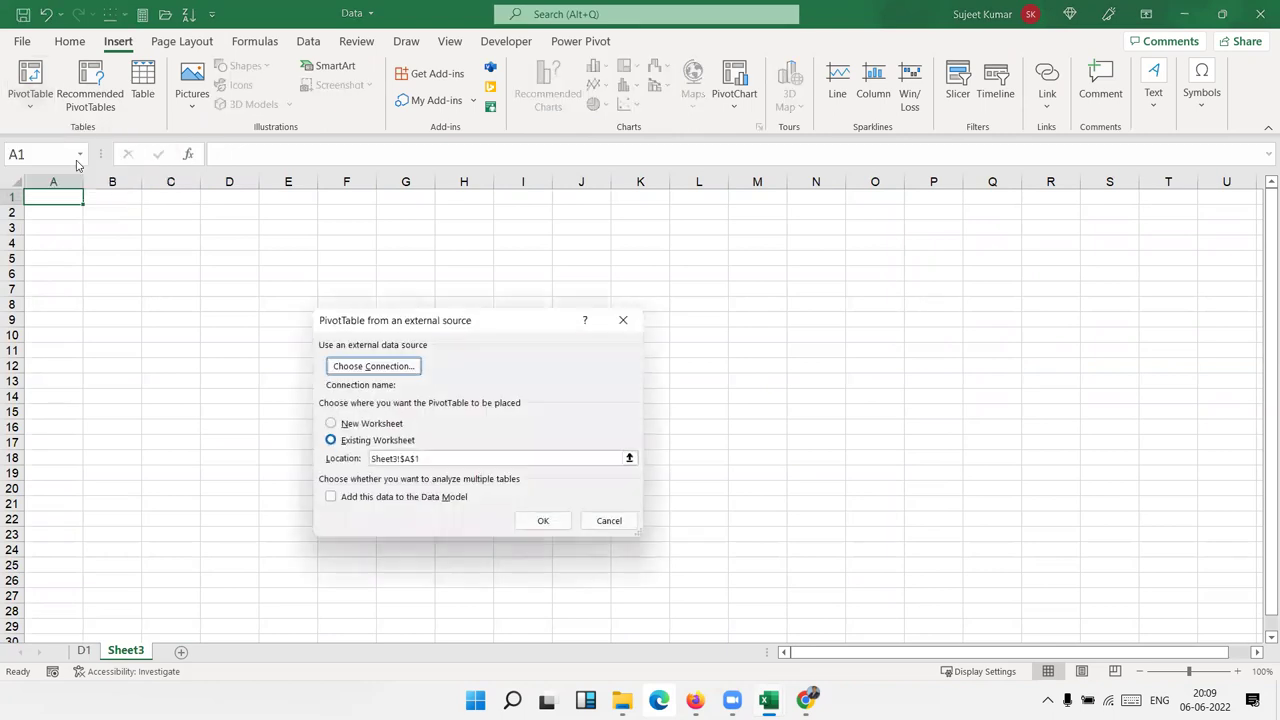
left_click(371, 368)
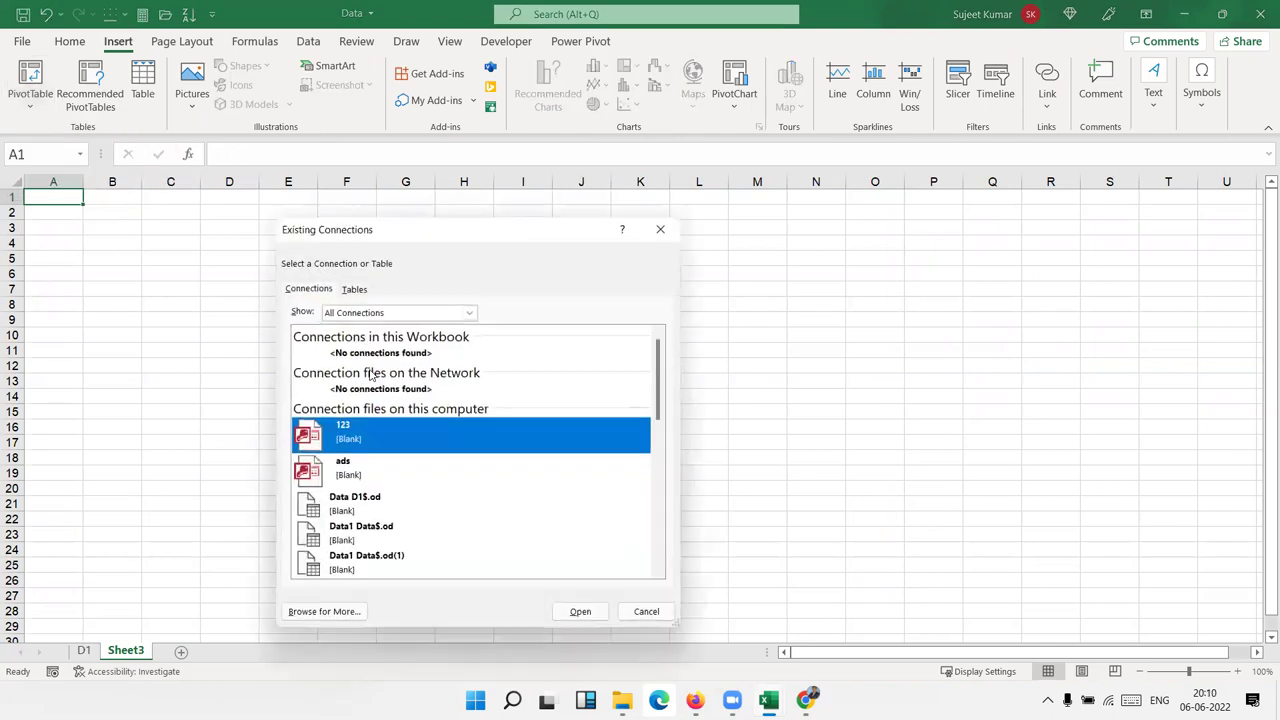
left_click(326, 611)
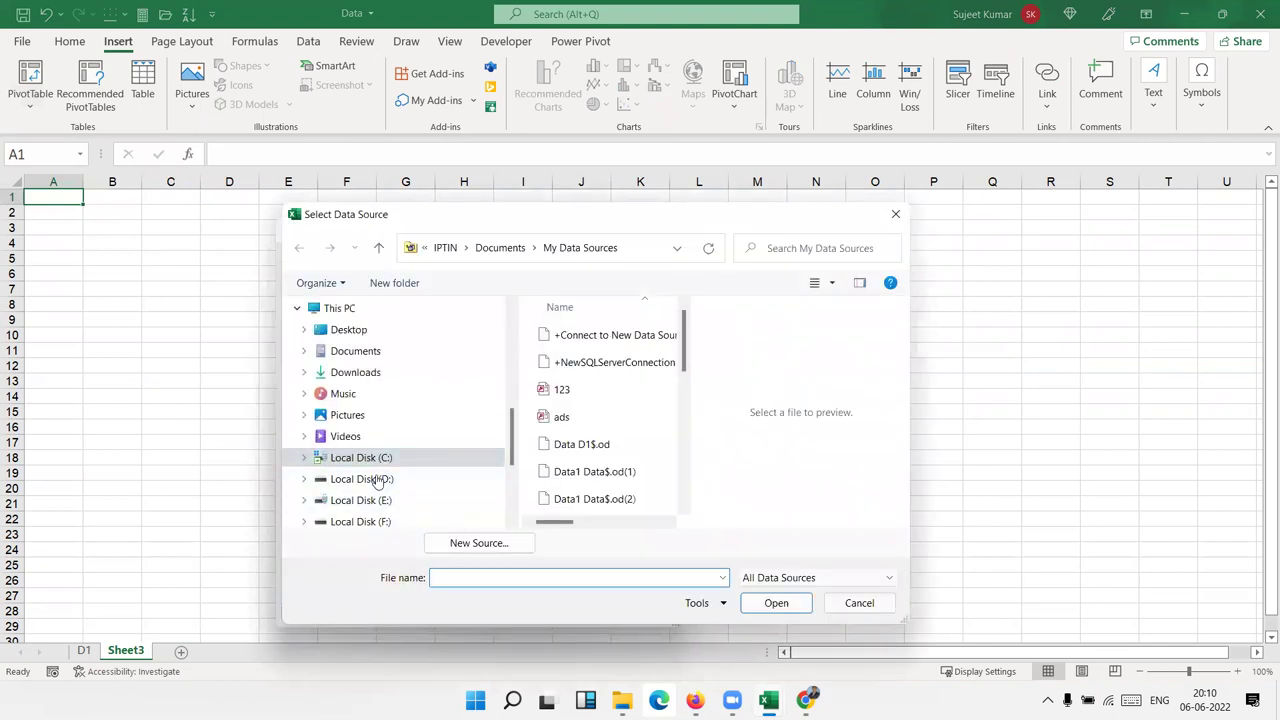
Connect to the D1$ table in E:\Files\Data and place the PivotTable at Sheet3!$A$1
left_click(372, 500)
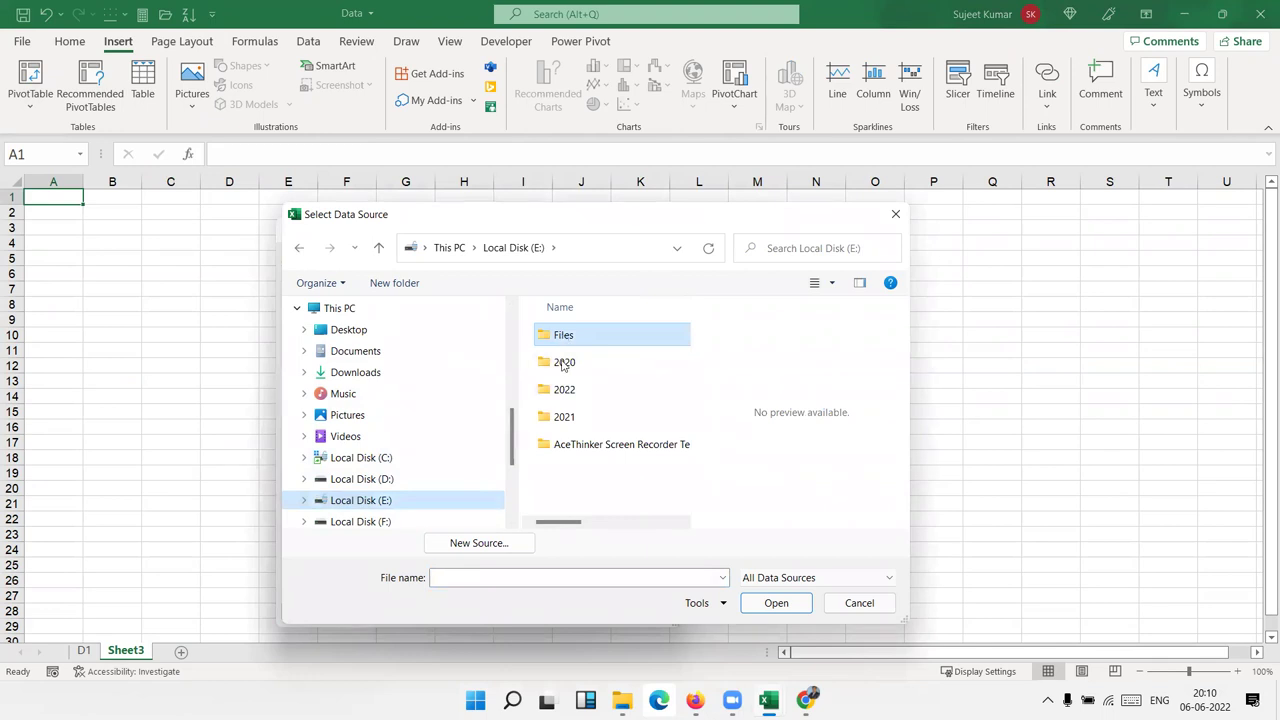
left_click(561, 364)
key("d")
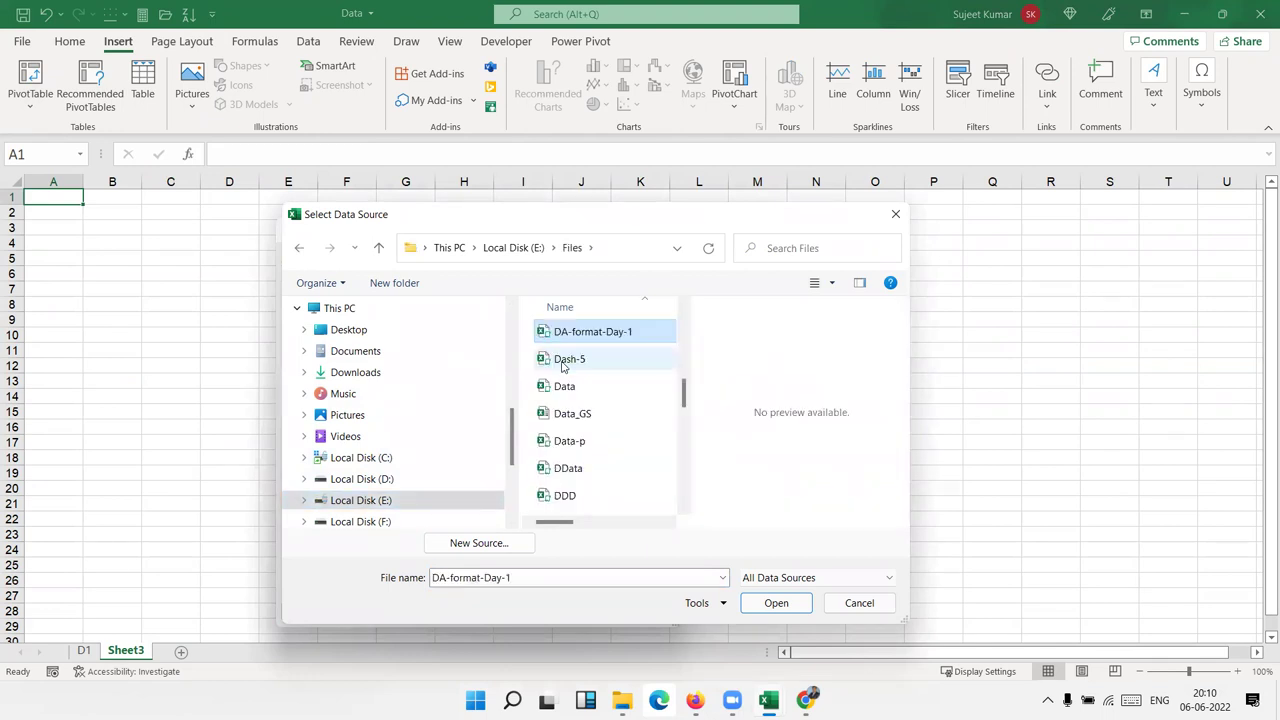
left_click(585, 392)
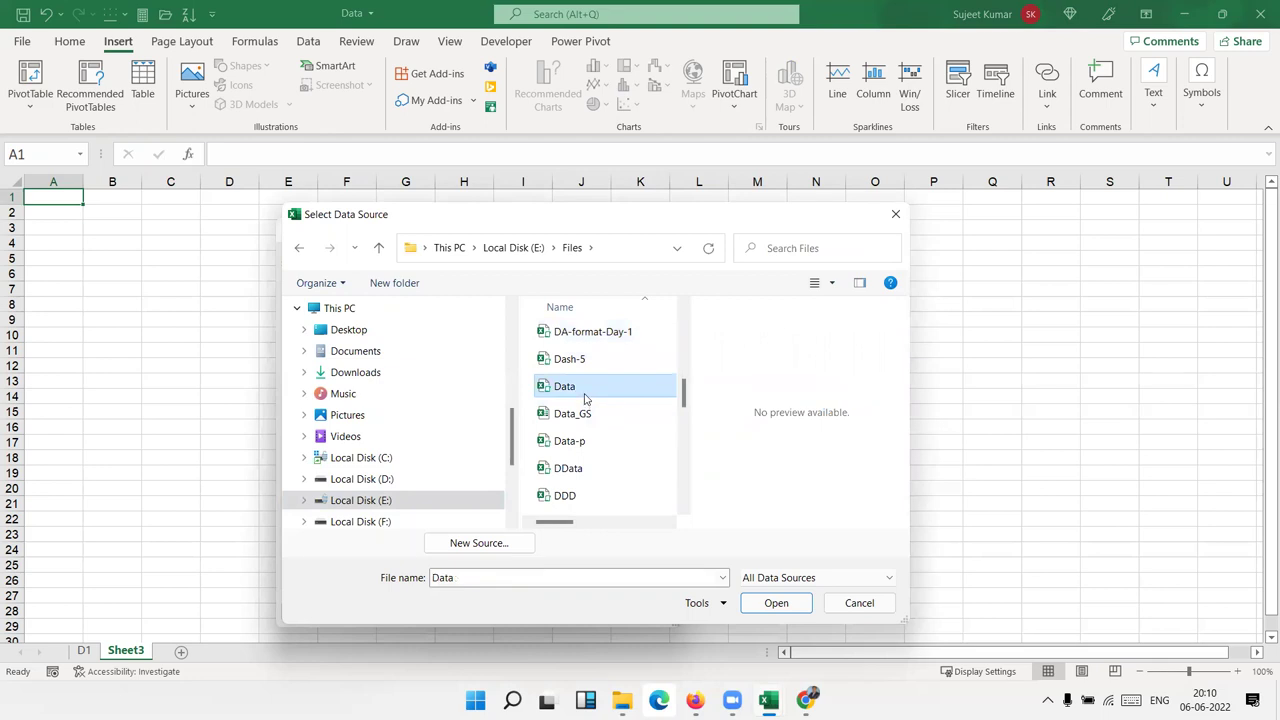
double_click(585, 399)
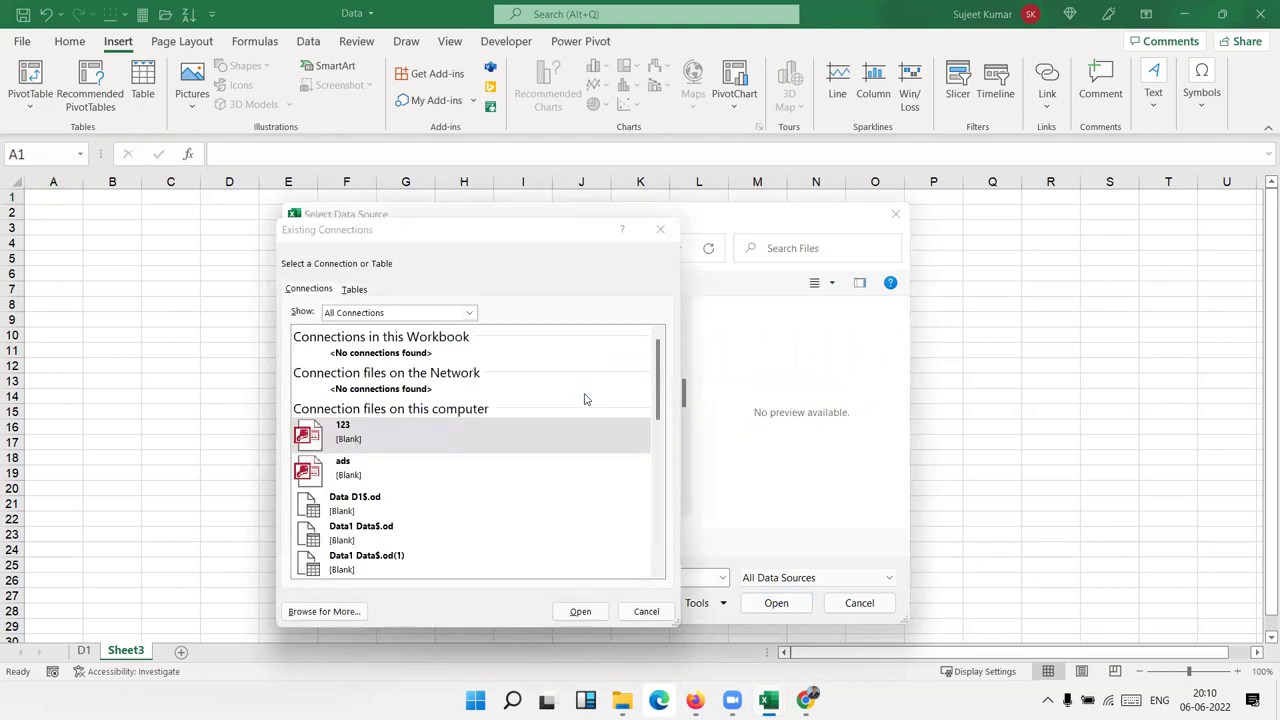
left_click(776, 603)
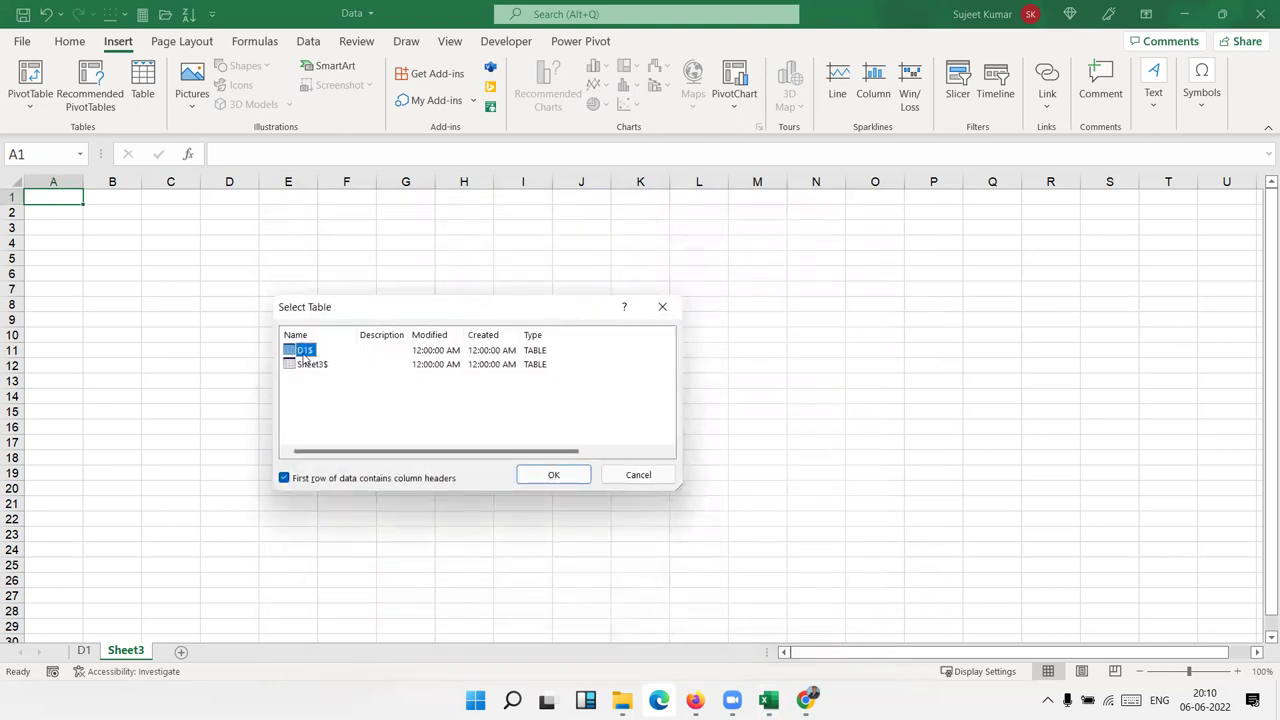
left_click(554, 476)
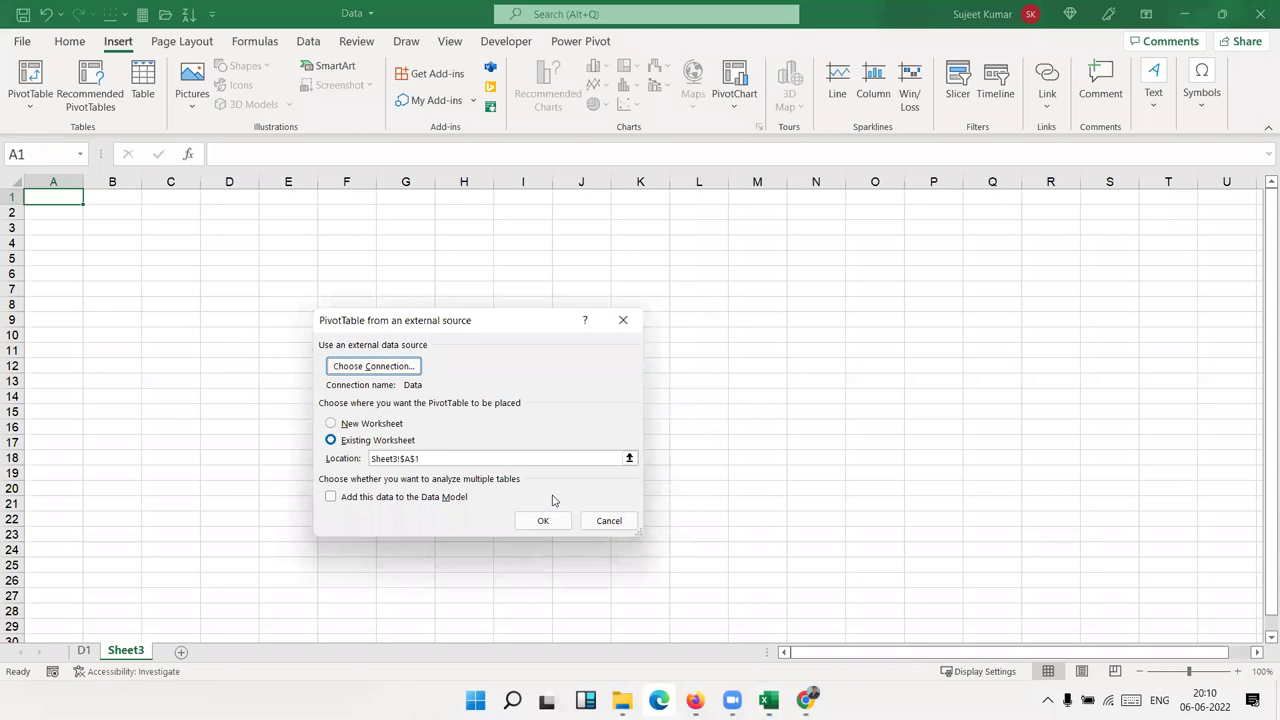
left_click(545, 521)
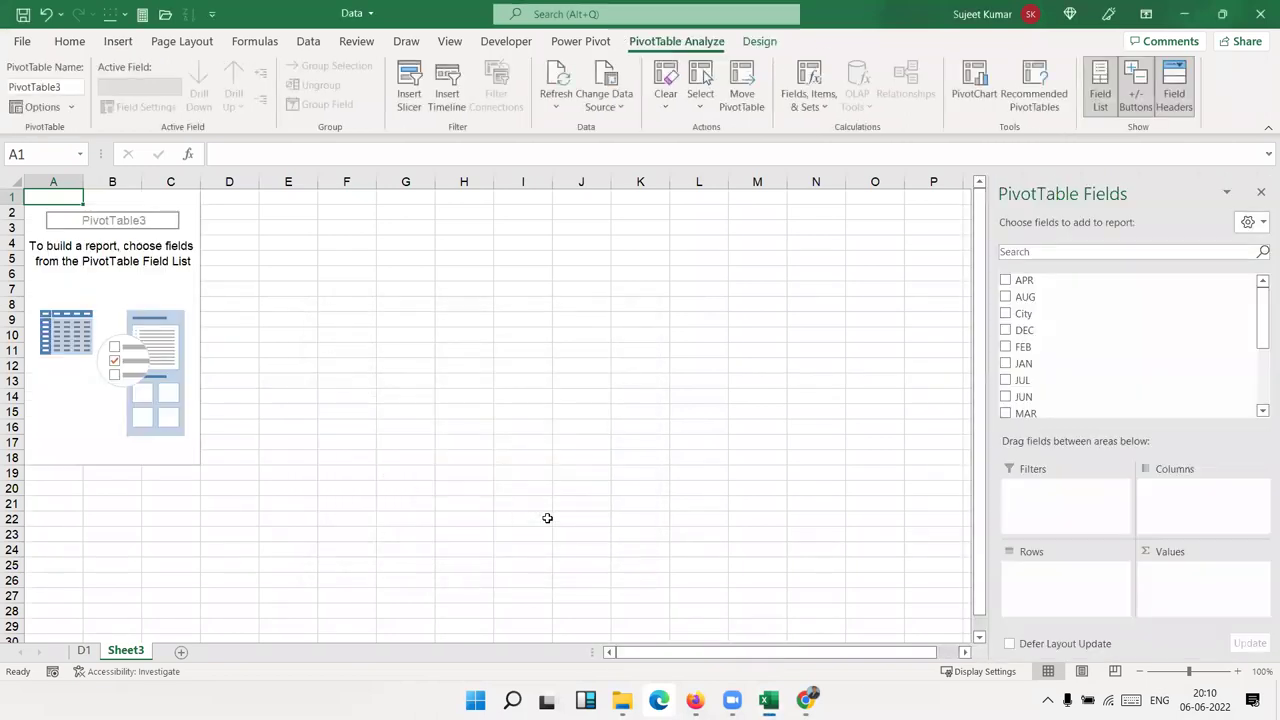
On sheet D1, enter a new row 49 with a name, city Patna and 85
left_click(82, 651)
left_click(58, 476)
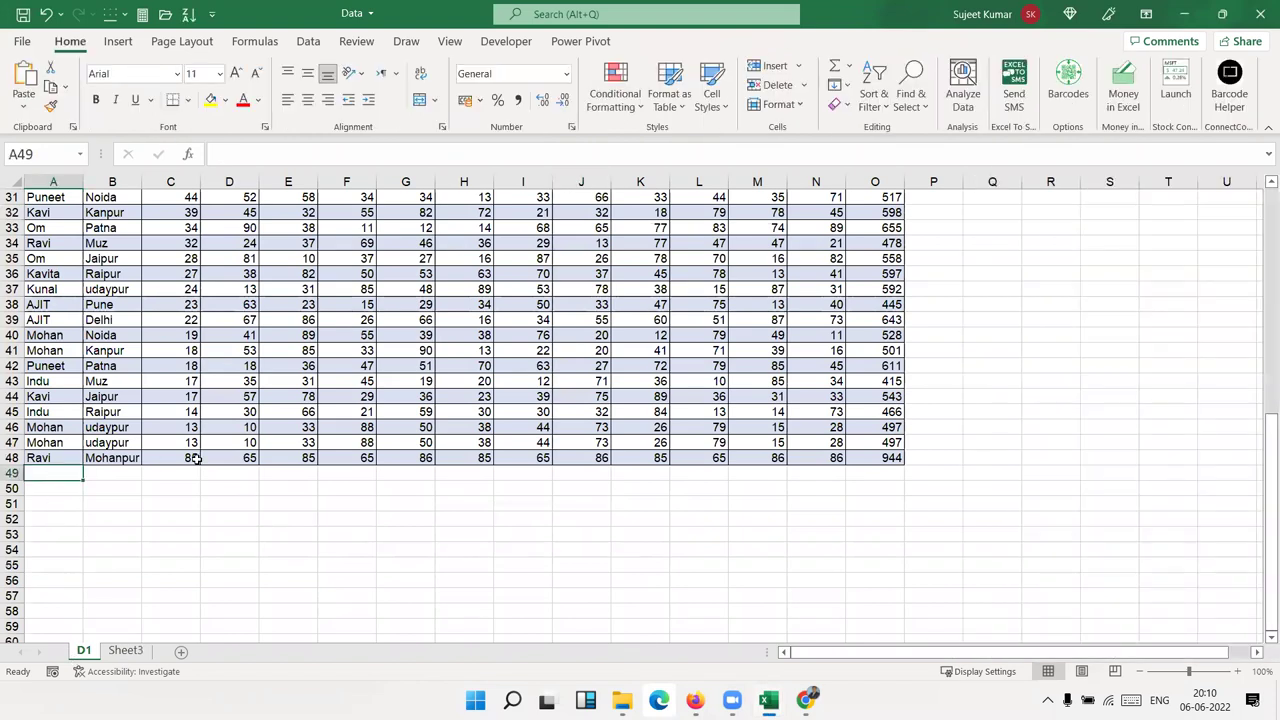
type("Naman")
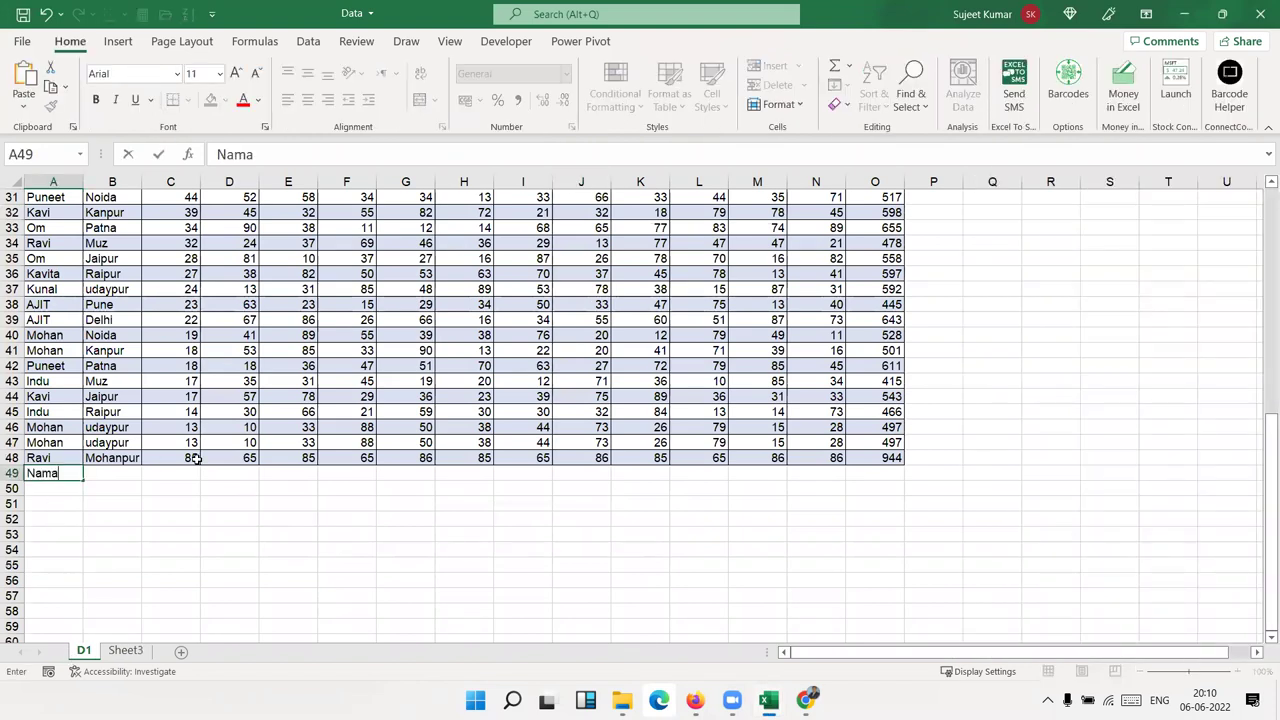
key("Tab")
type("Pa")
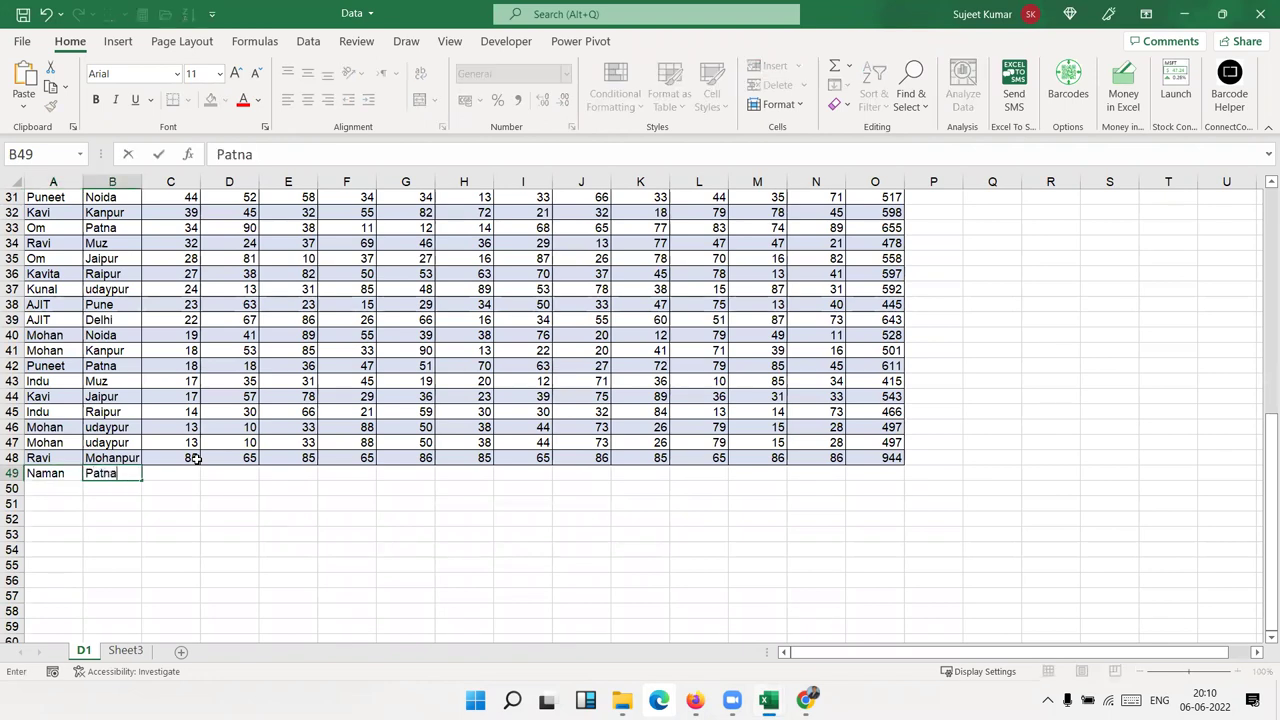
key("Tab")
type("85")
key("Return")
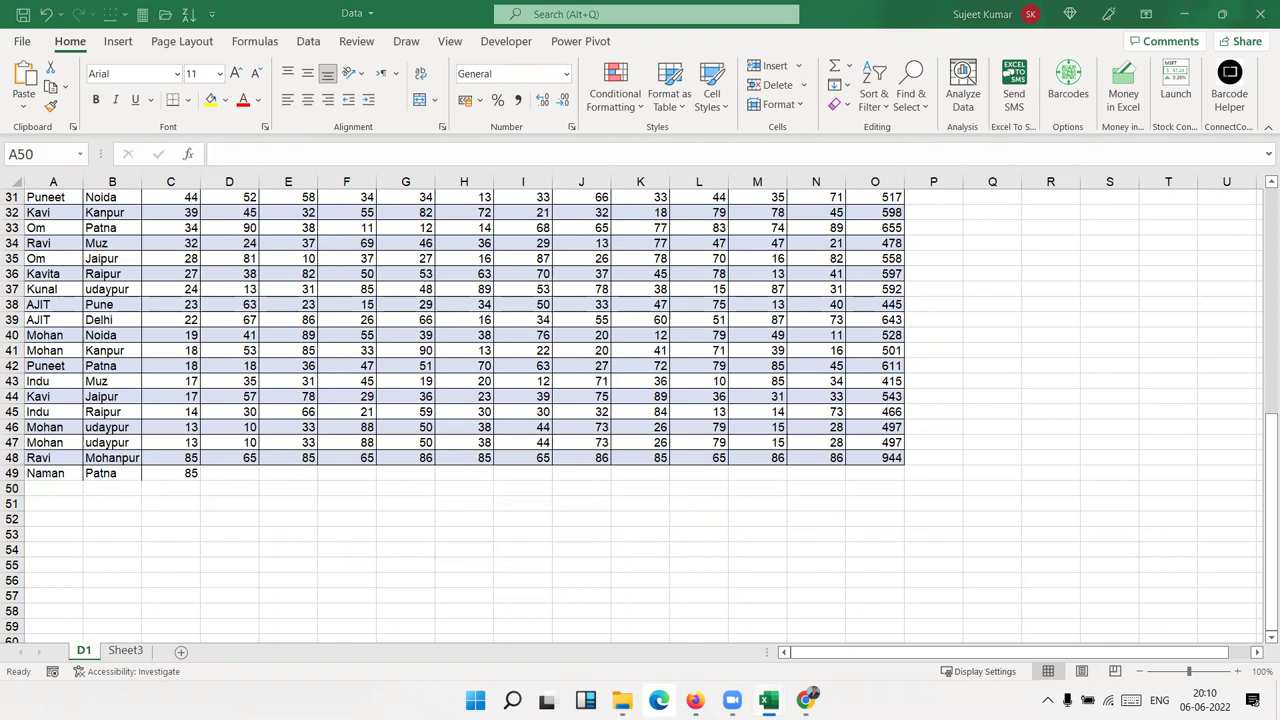
Put the Name field into the PivotTable's Rows area
left_click(1047, 700)
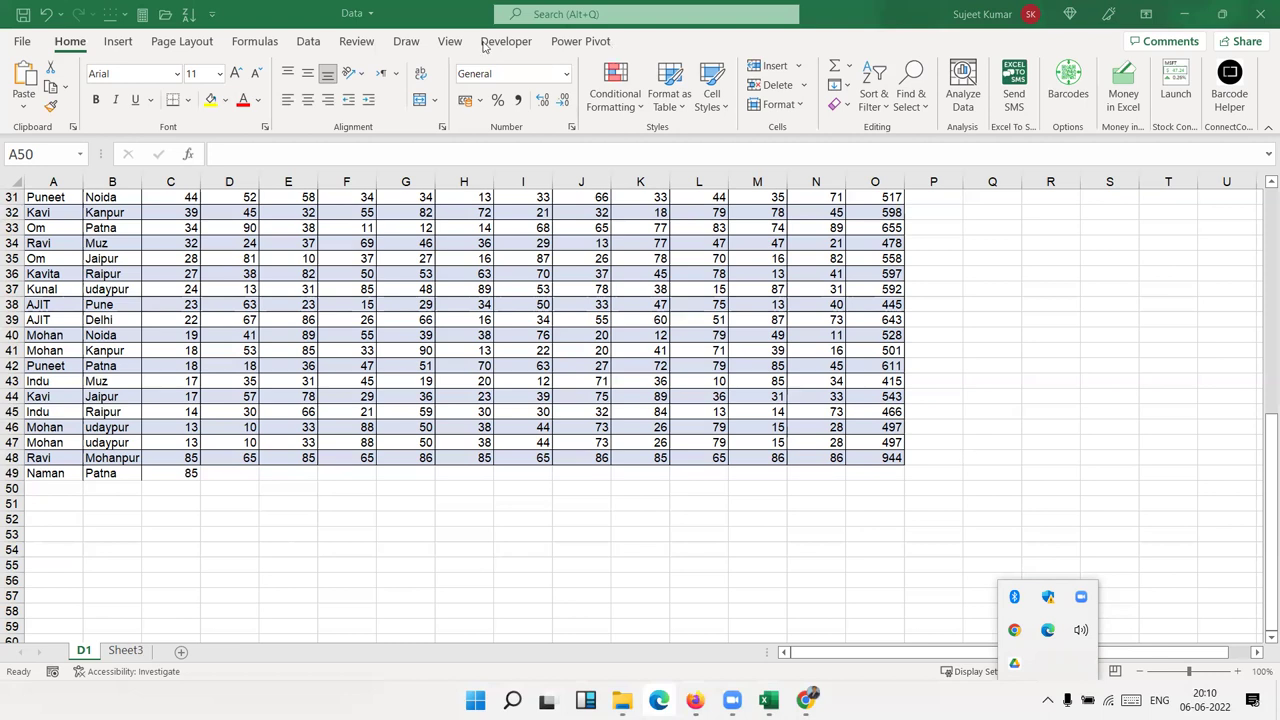
key("Escape")
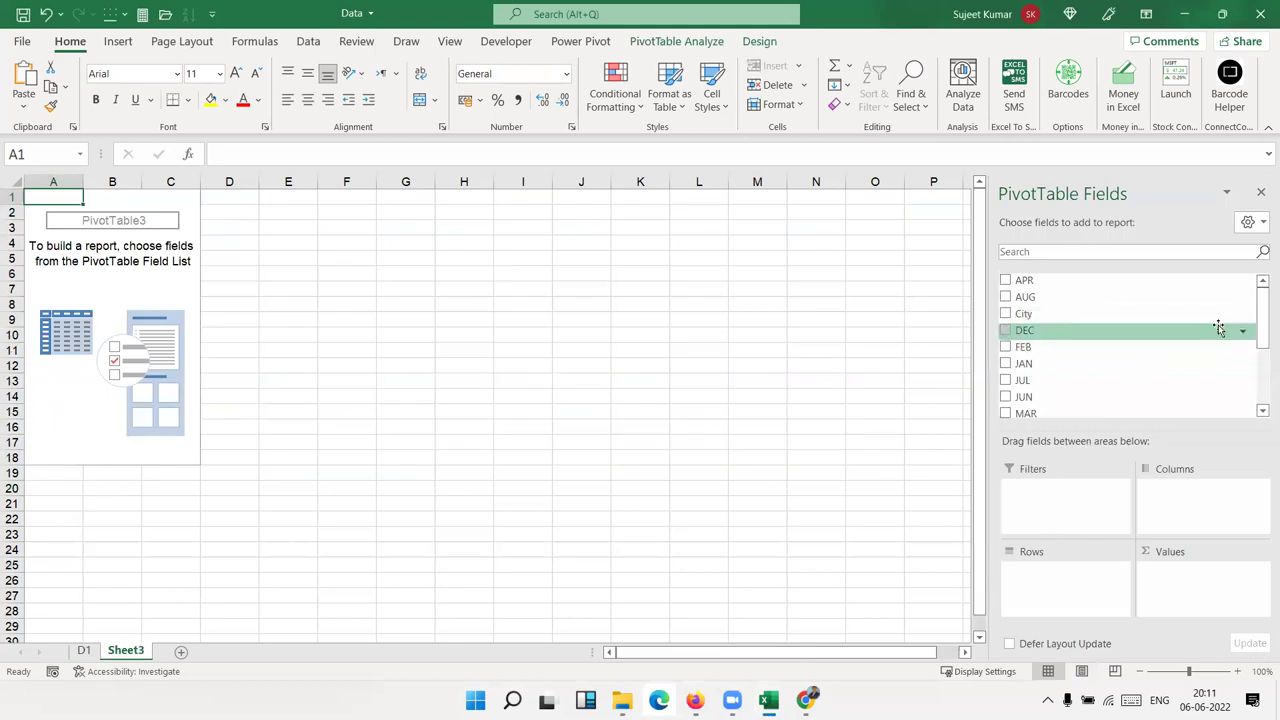
scroll(1256, 318, "down", 5)
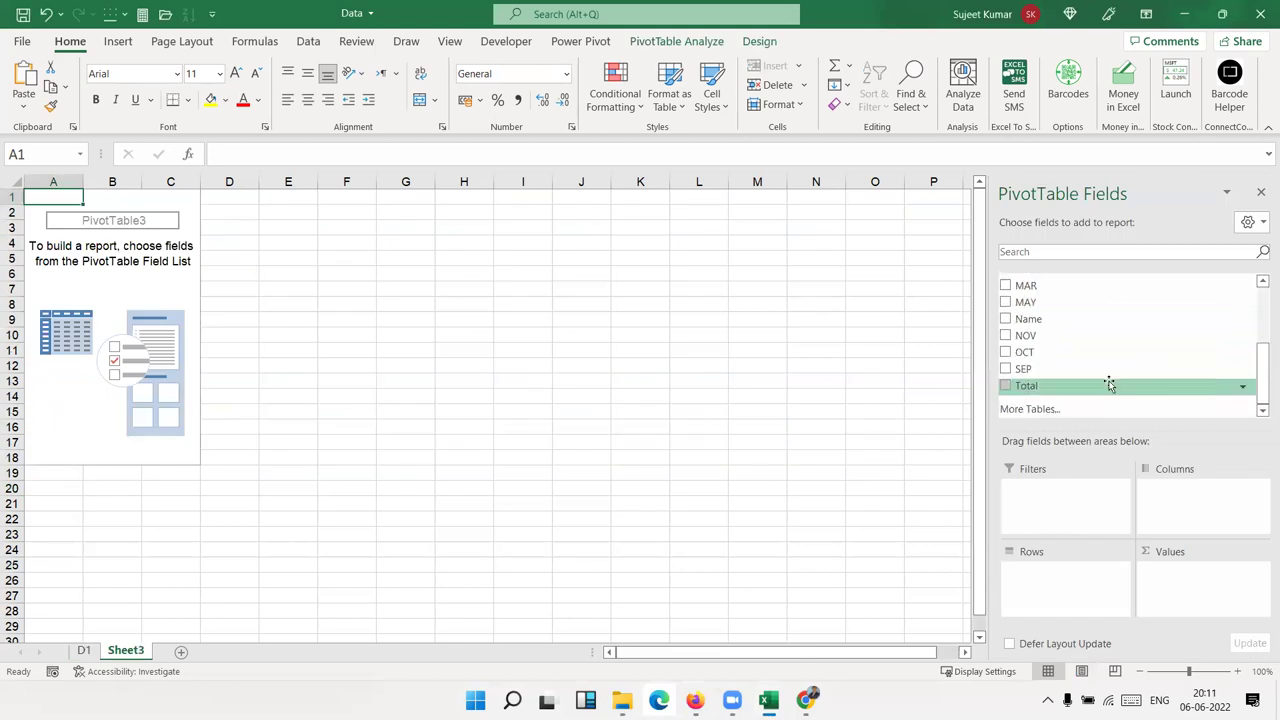
left_click_drag(1090, 319, 1094, 592)
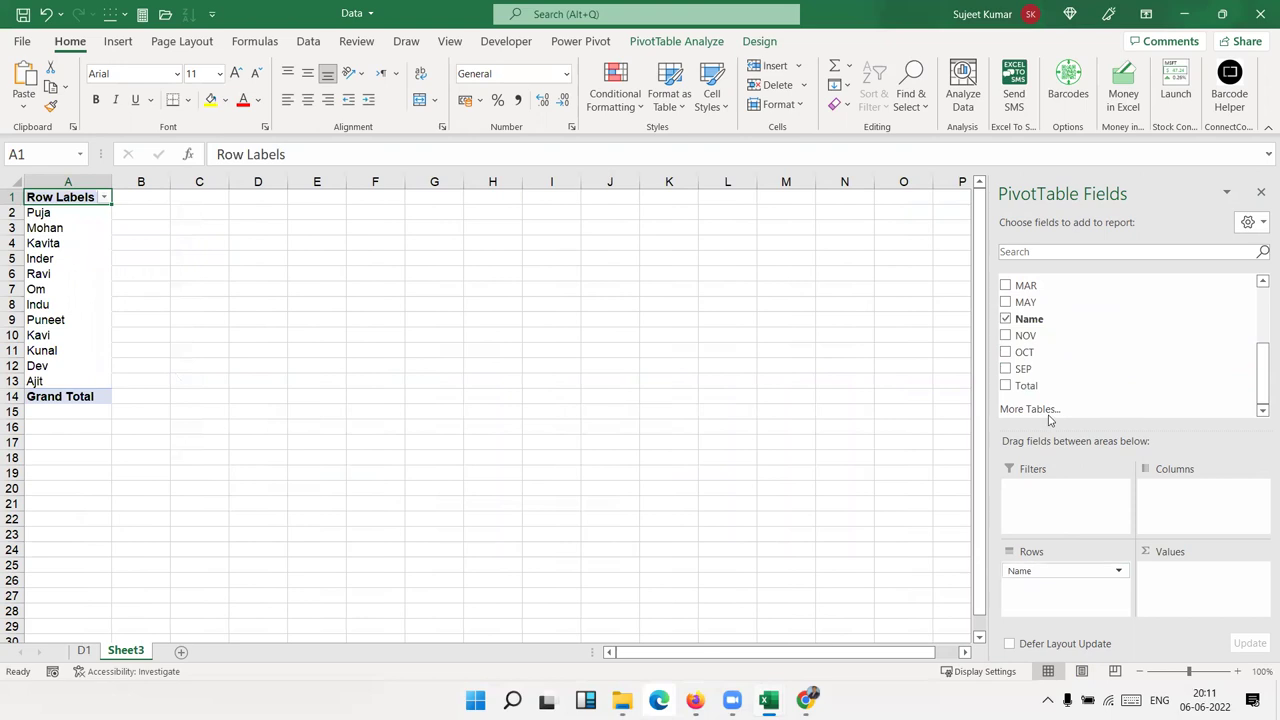
Add JAN to Values as Sum of JAN, giving a Grand Total of 2392
scroll(1077, 355, "up", 5)
scroll(1057, 285, "down", 3)
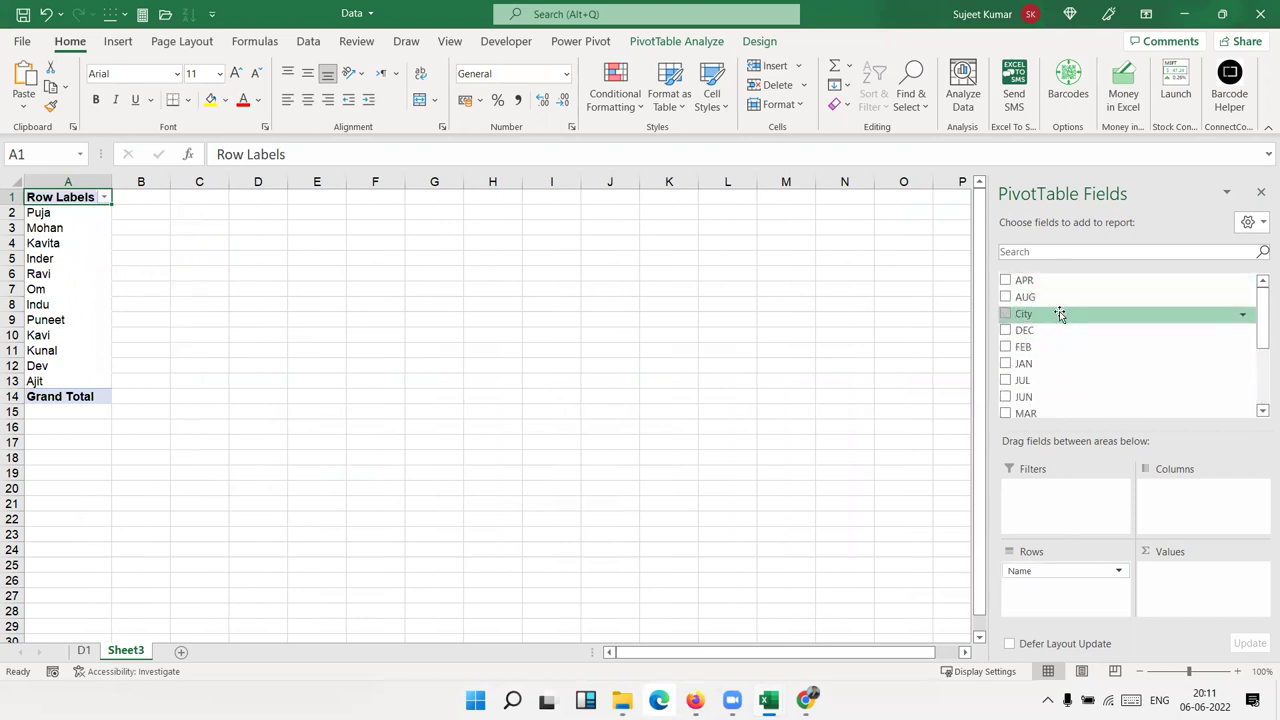
scroll(1060, 318, "up", 3)
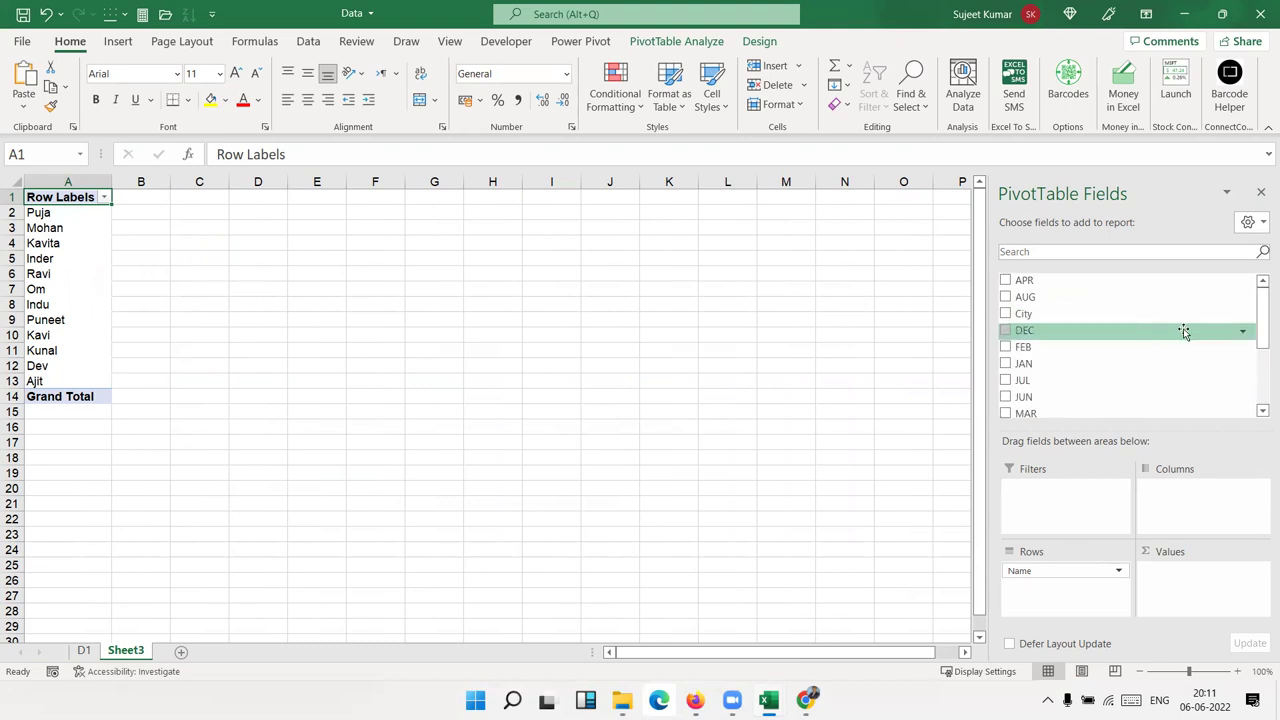
left_click_drag(1261, 318, 1258, 327)
left_click_drag(1123, 351, 1214, 573)
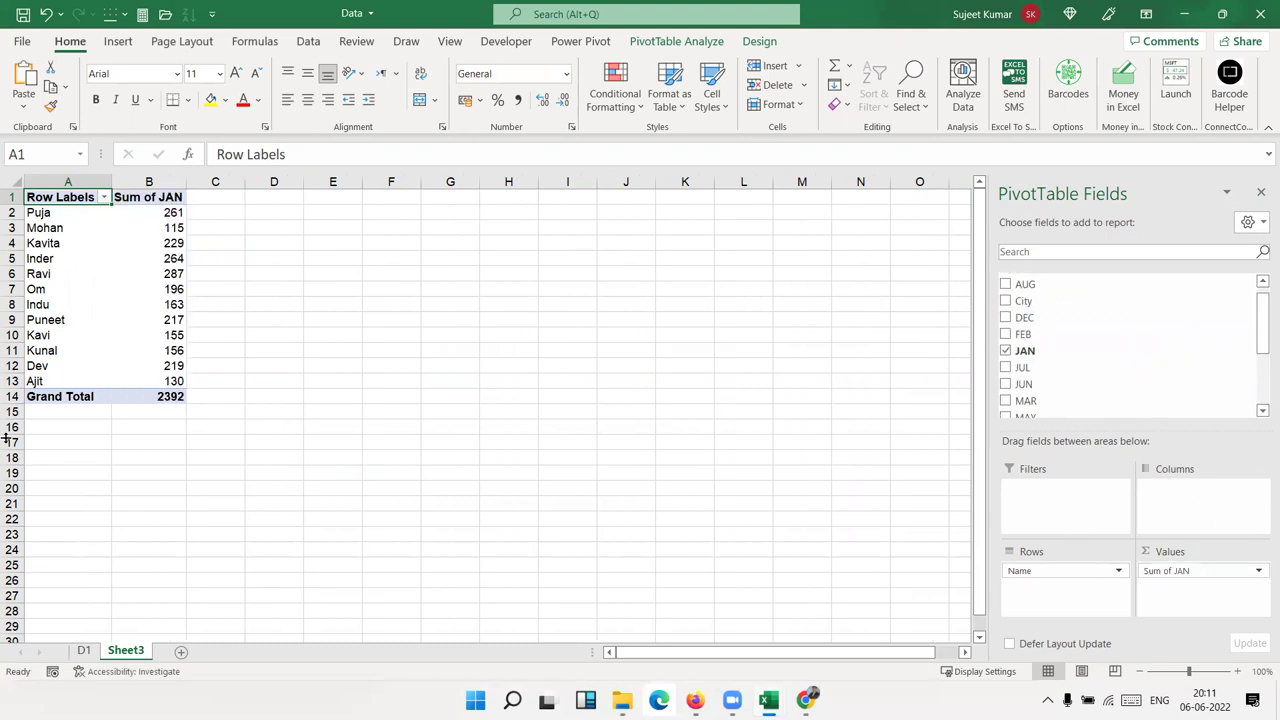
Refresh the pivot so the new 85 entry raises the Grand Total to 2477, then select D1 row 49
right_click(88, 289)
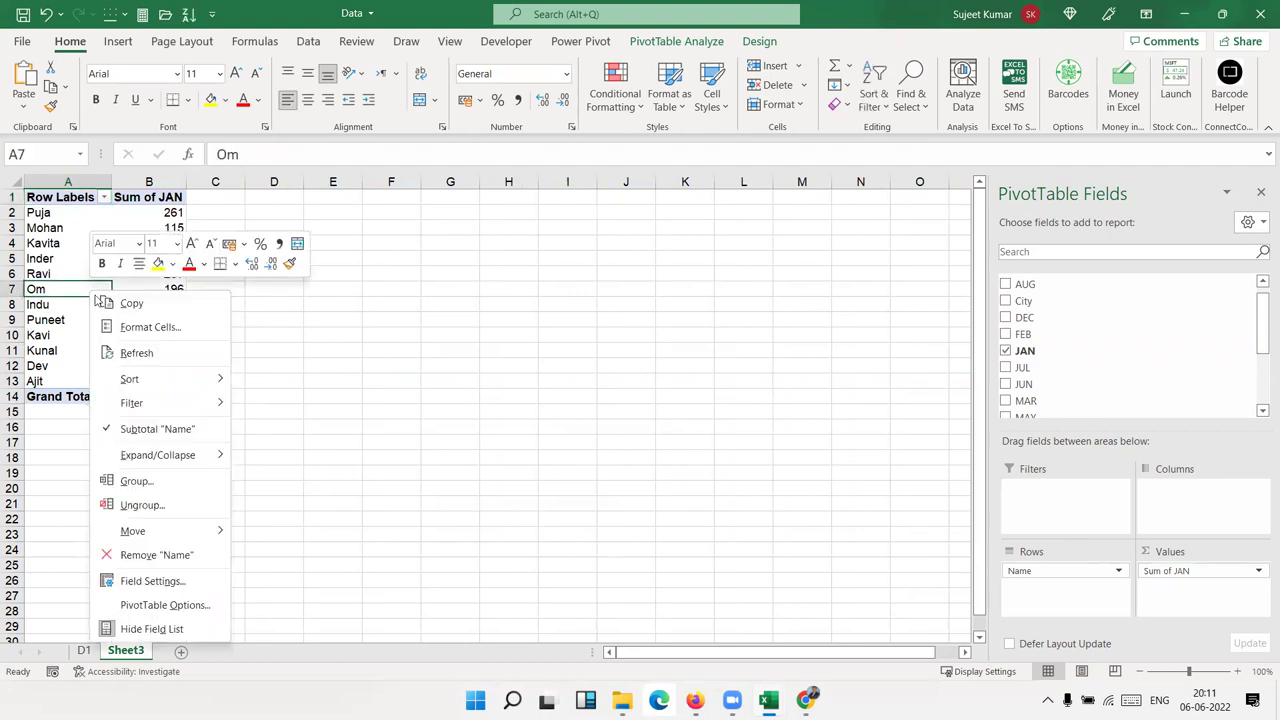
left_click(143, 351)
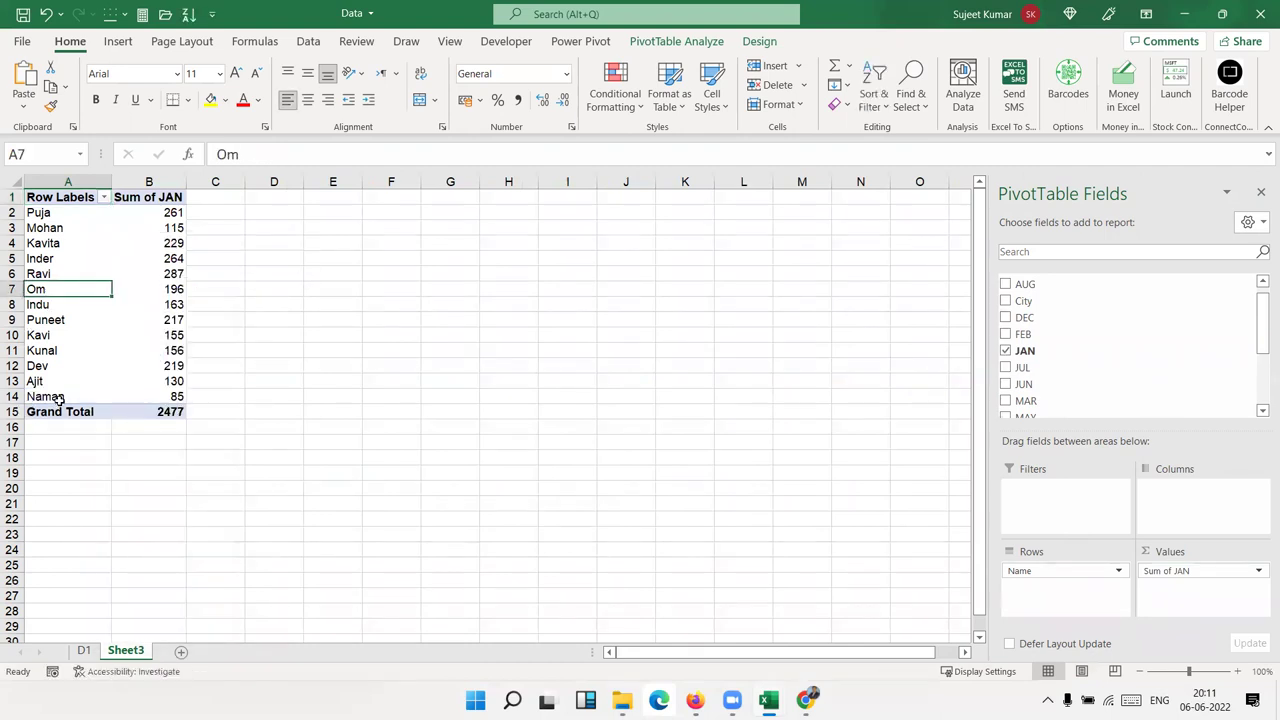
left_click_drag(58, 400, 157, 403)
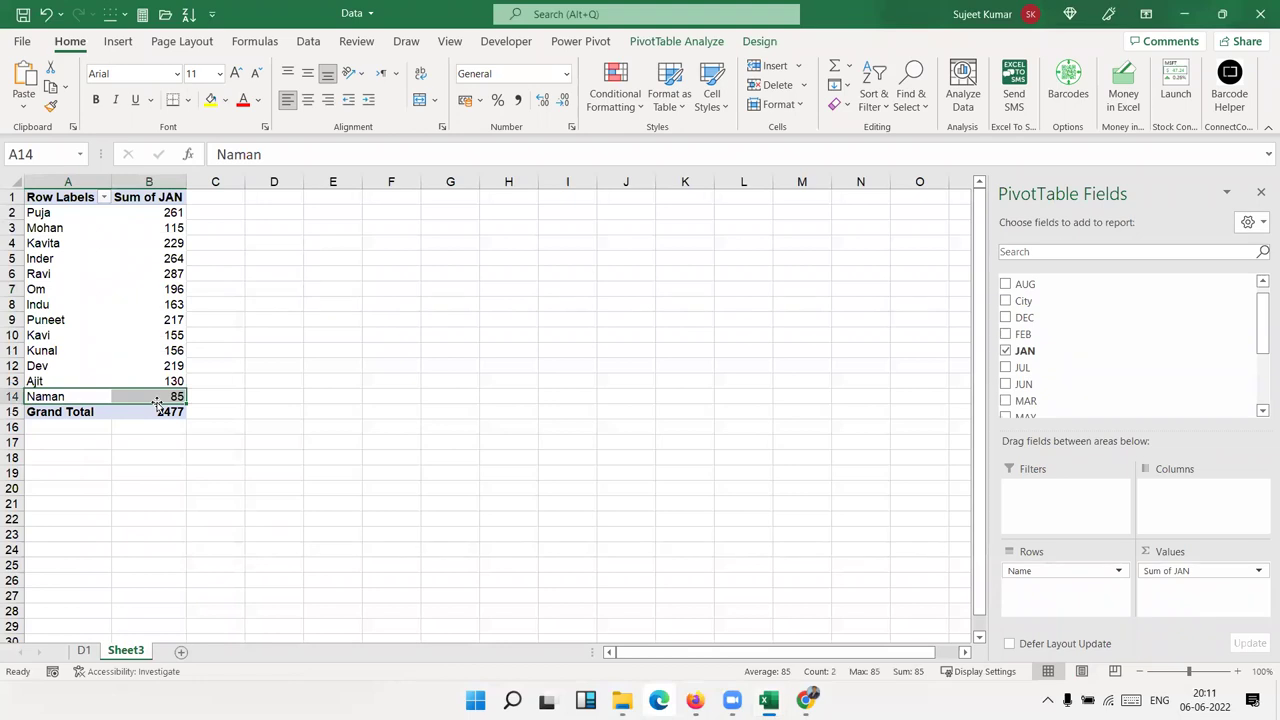
left_click(84, 651)
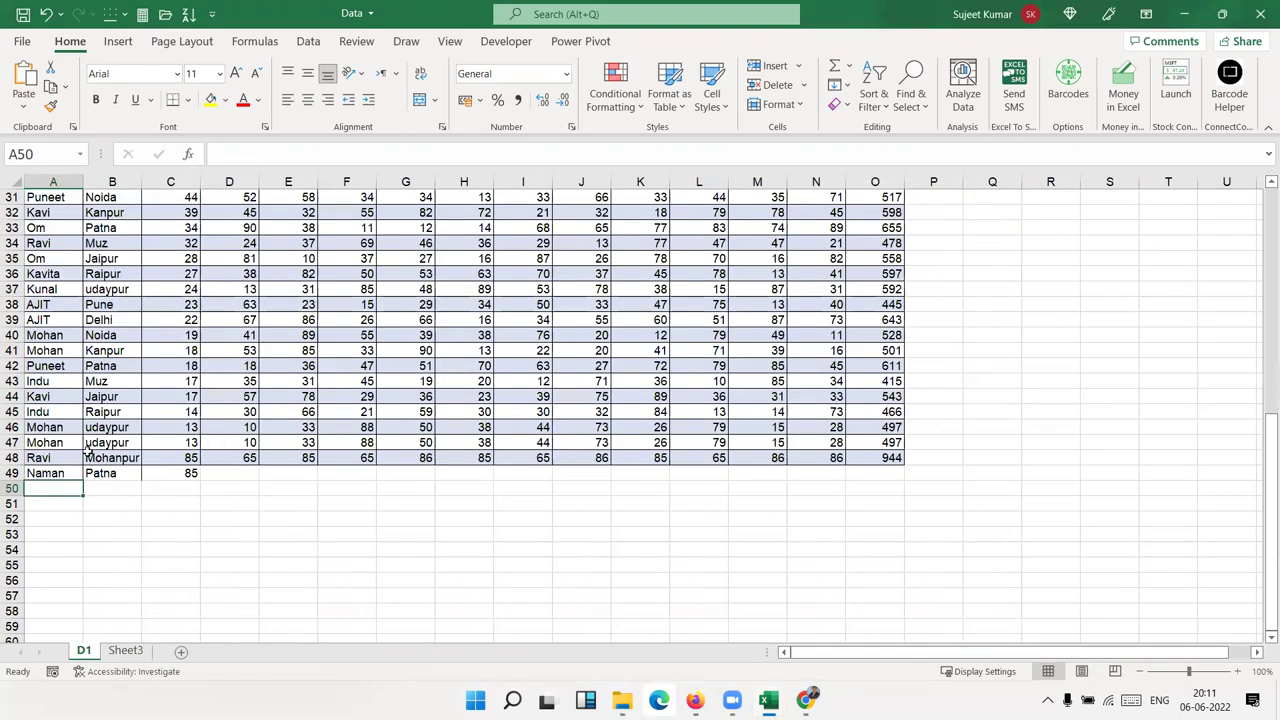
left_click(12, 473)
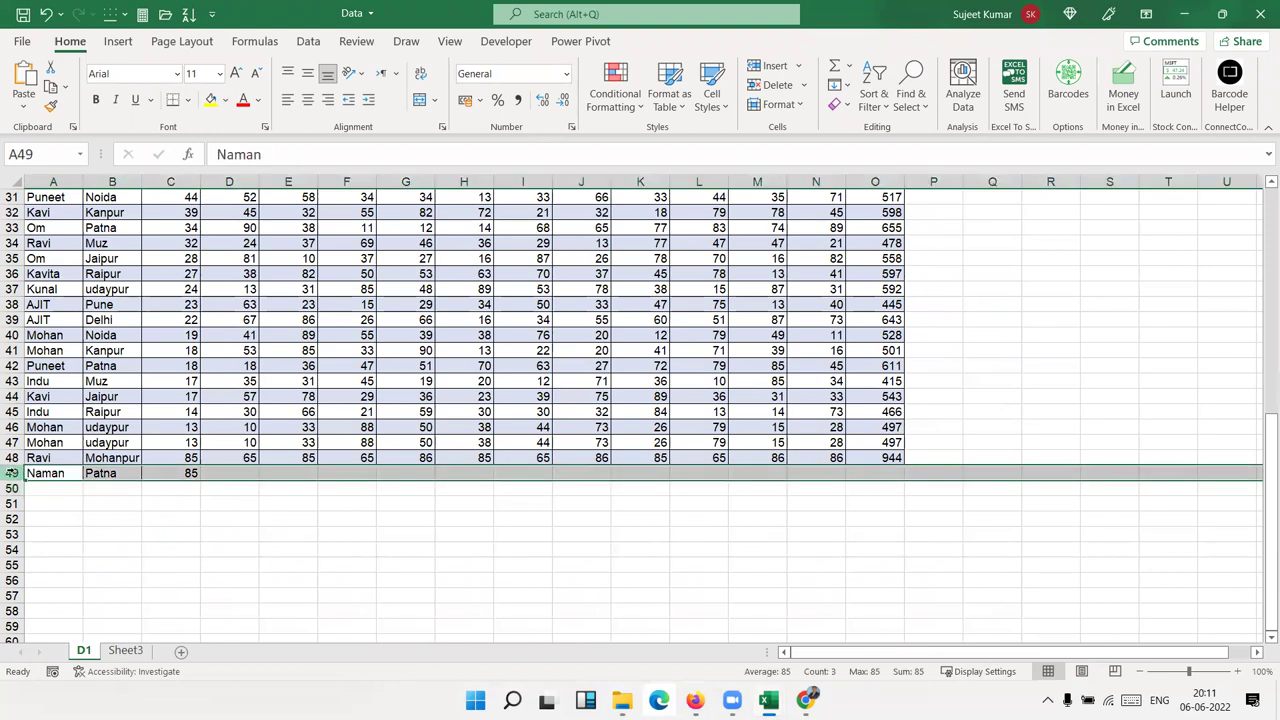
Clear the row 49 entry and show the workbook's queries and connections list
key("Delete")
left_click(47, 430)
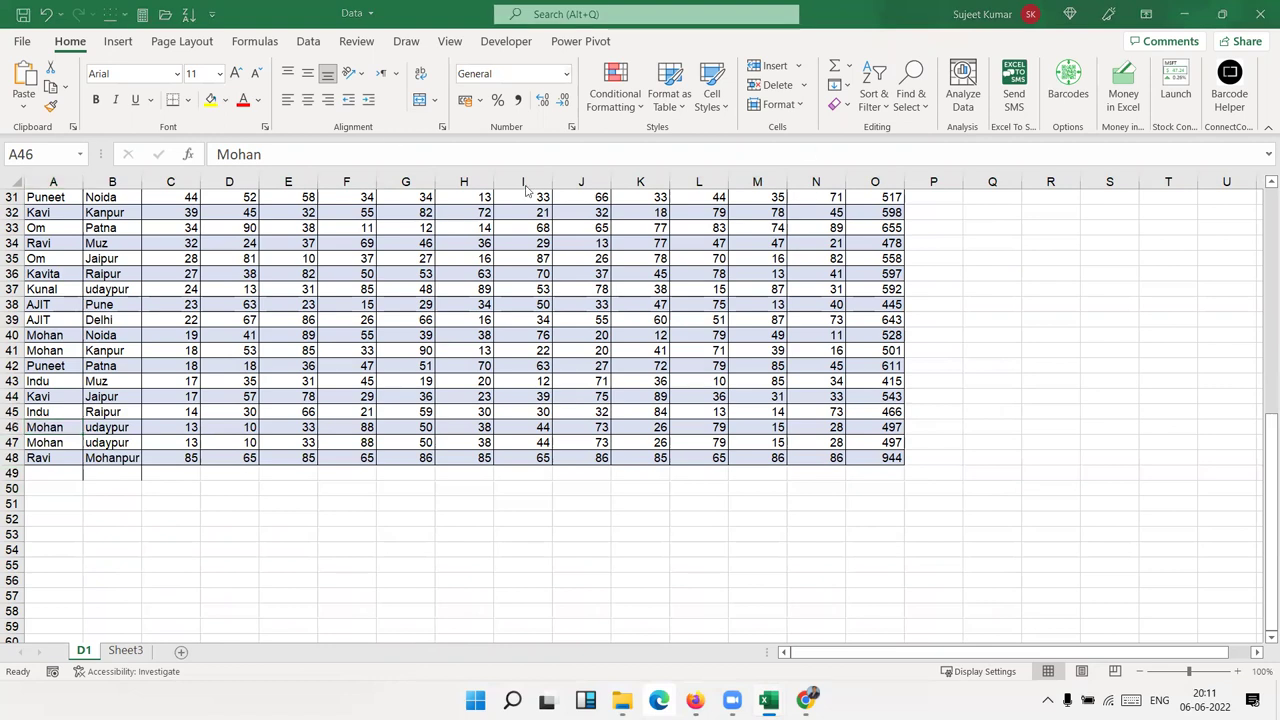
left_click(309, 41)
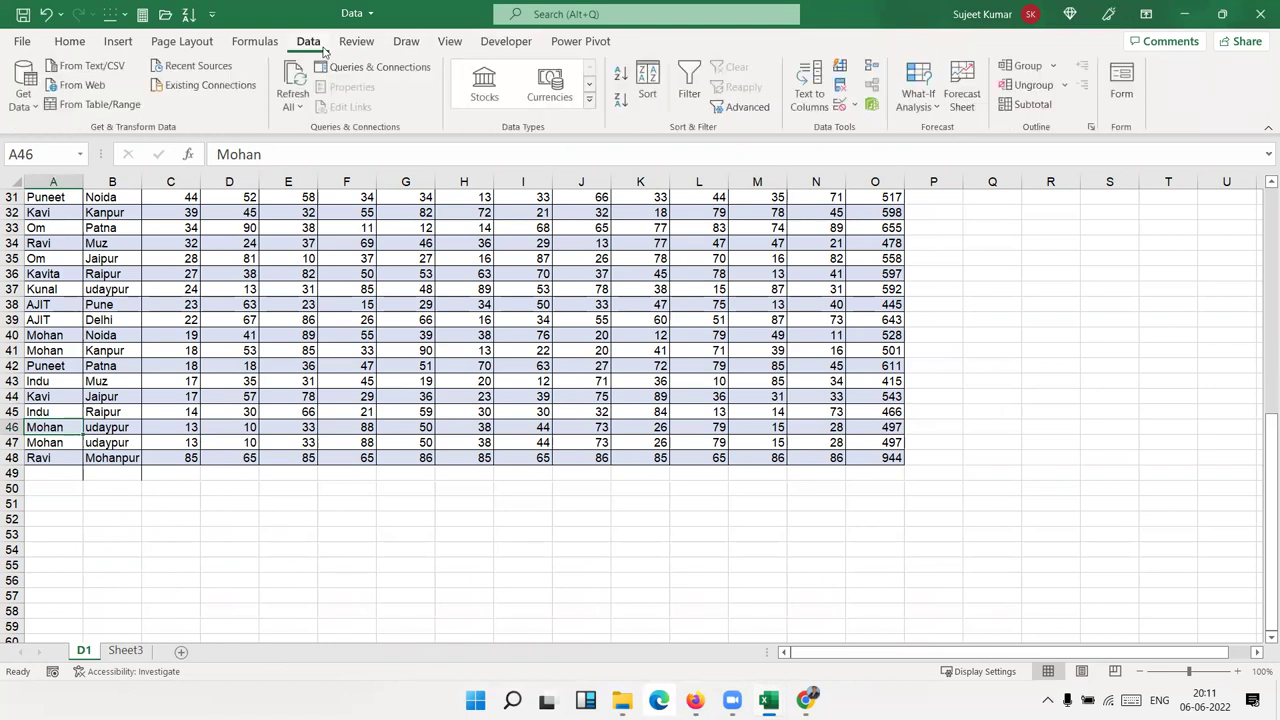
left_click(338, 72)
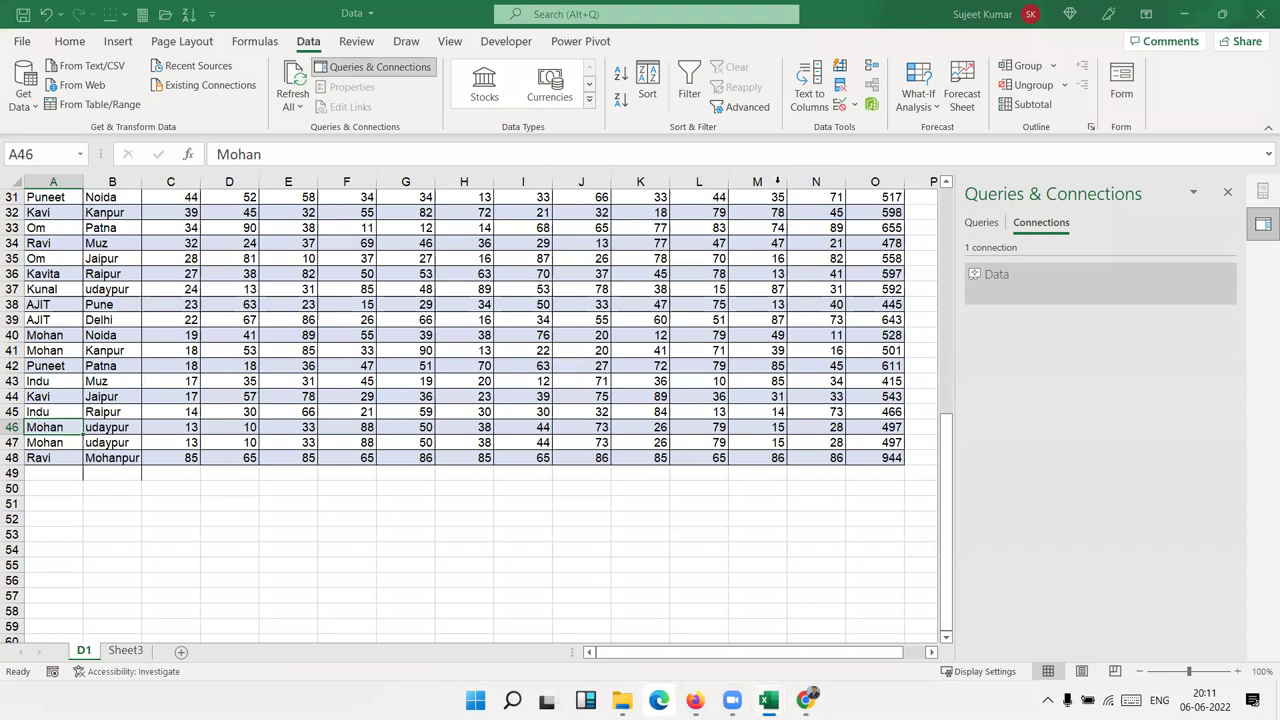
left_click(985, 223)
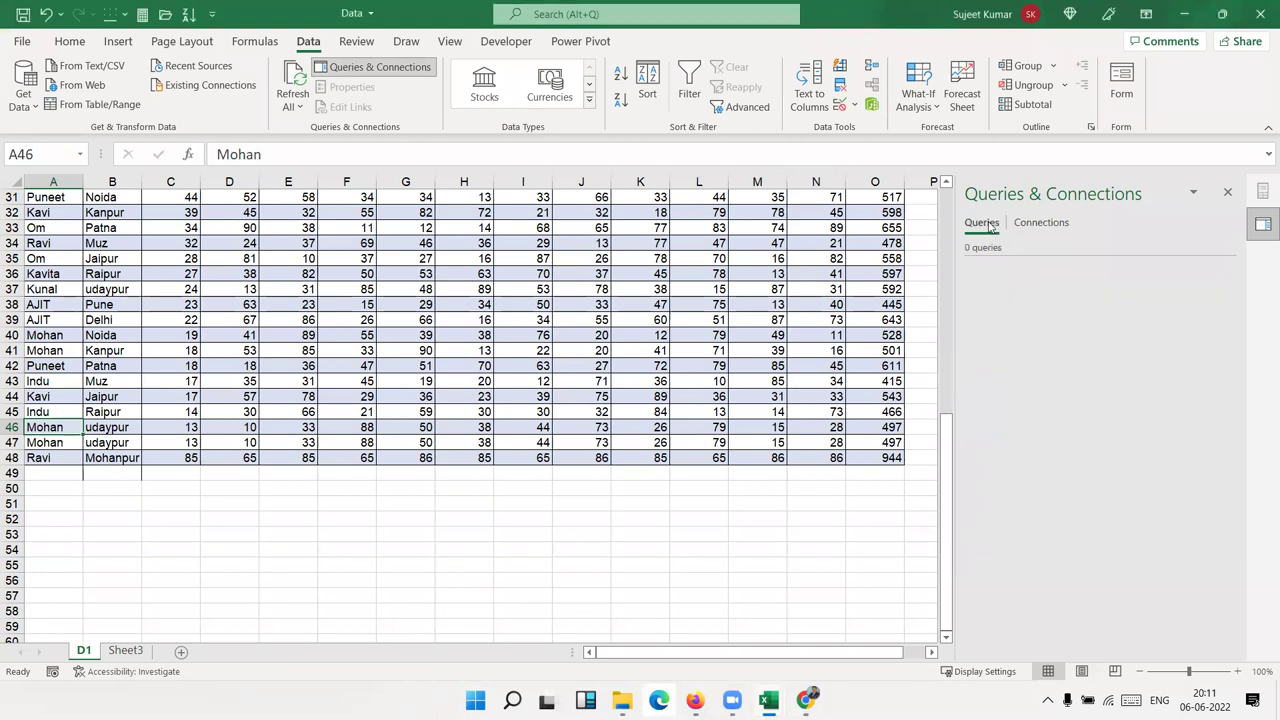
left_click(1035, 223)
Review the Data connection's file on the Definition tab, cancel, and close the connections pane
right_click(1014, 278)
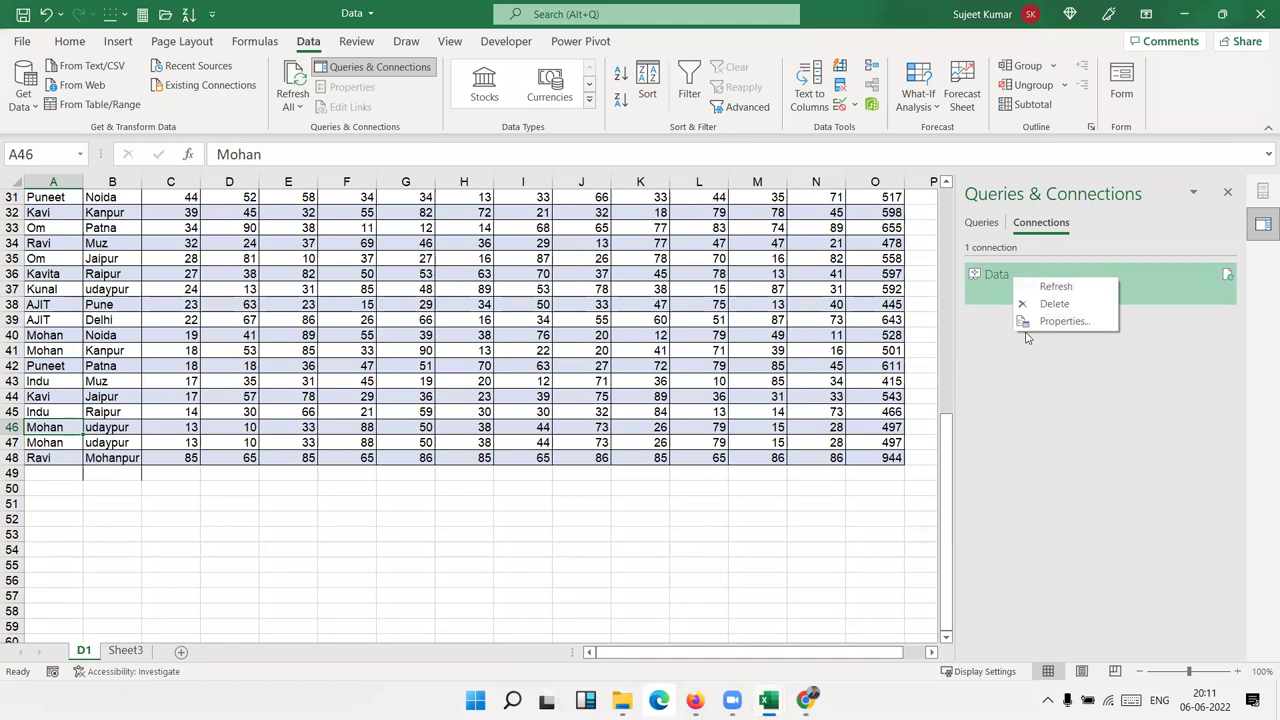
left_click(1038, 322)
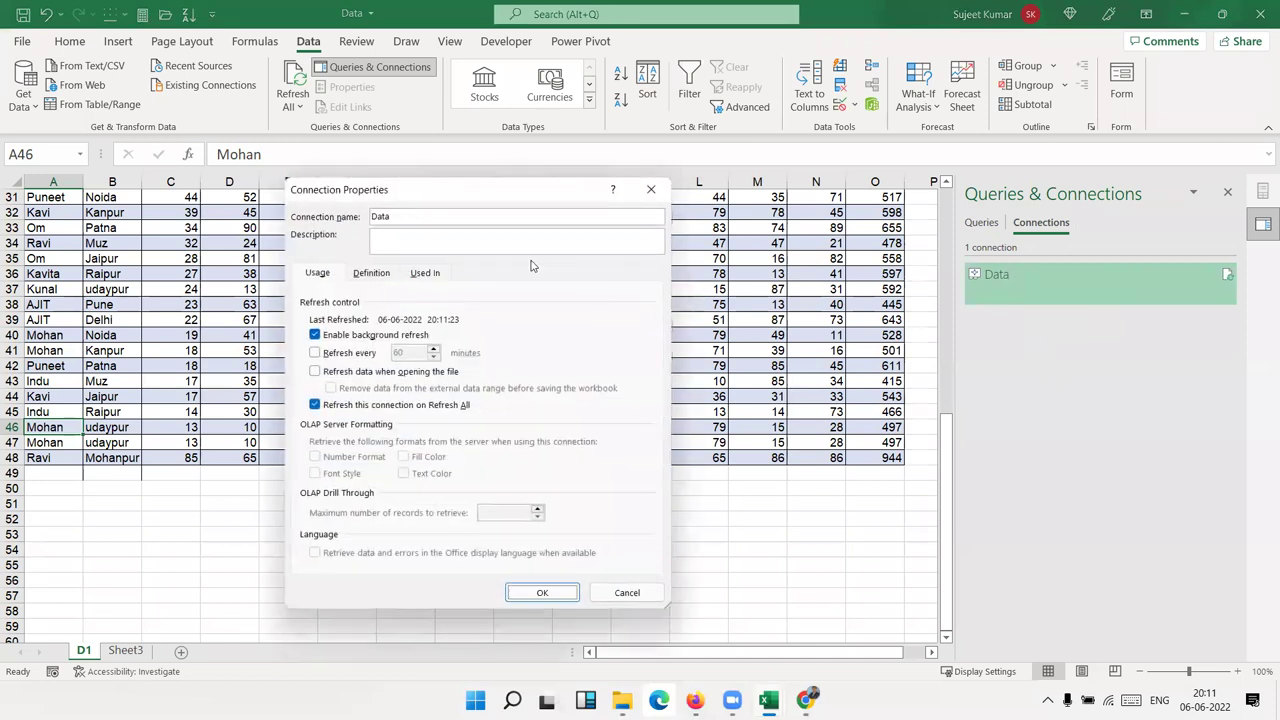
left_click(372, 276)
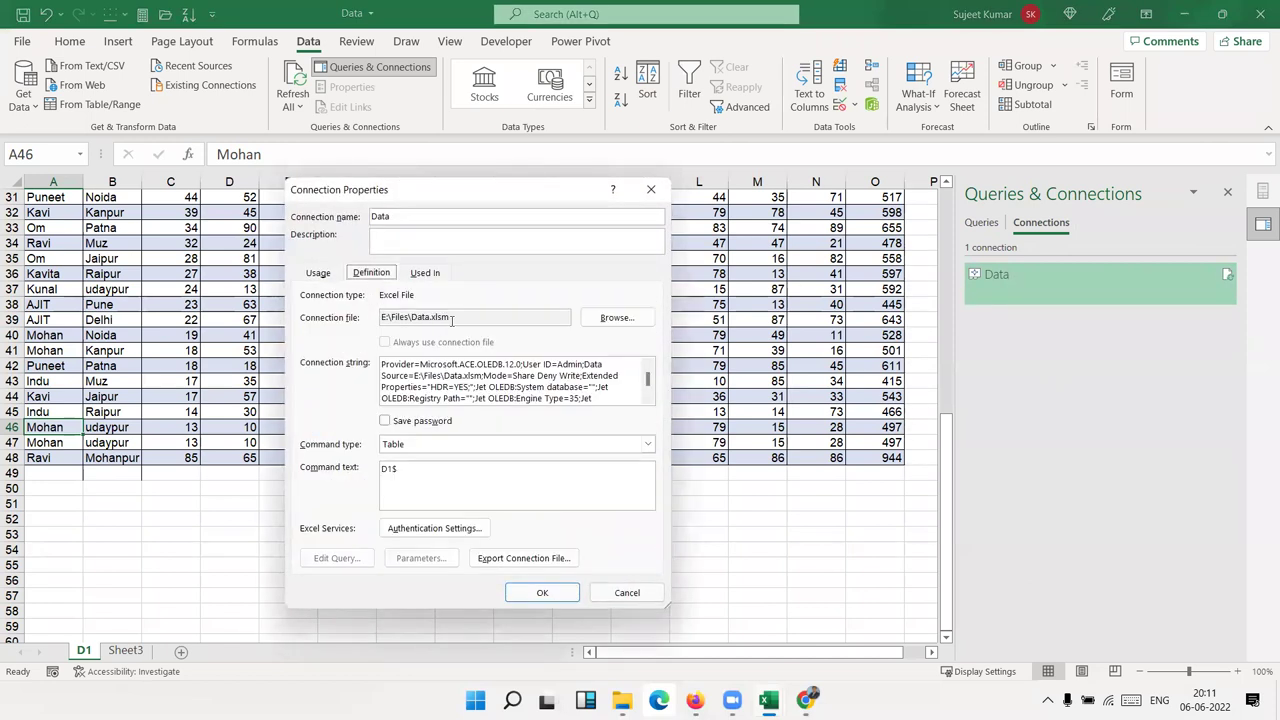
left_click_drag(452, 319, 372, 318)
mouse_move(622, 700)
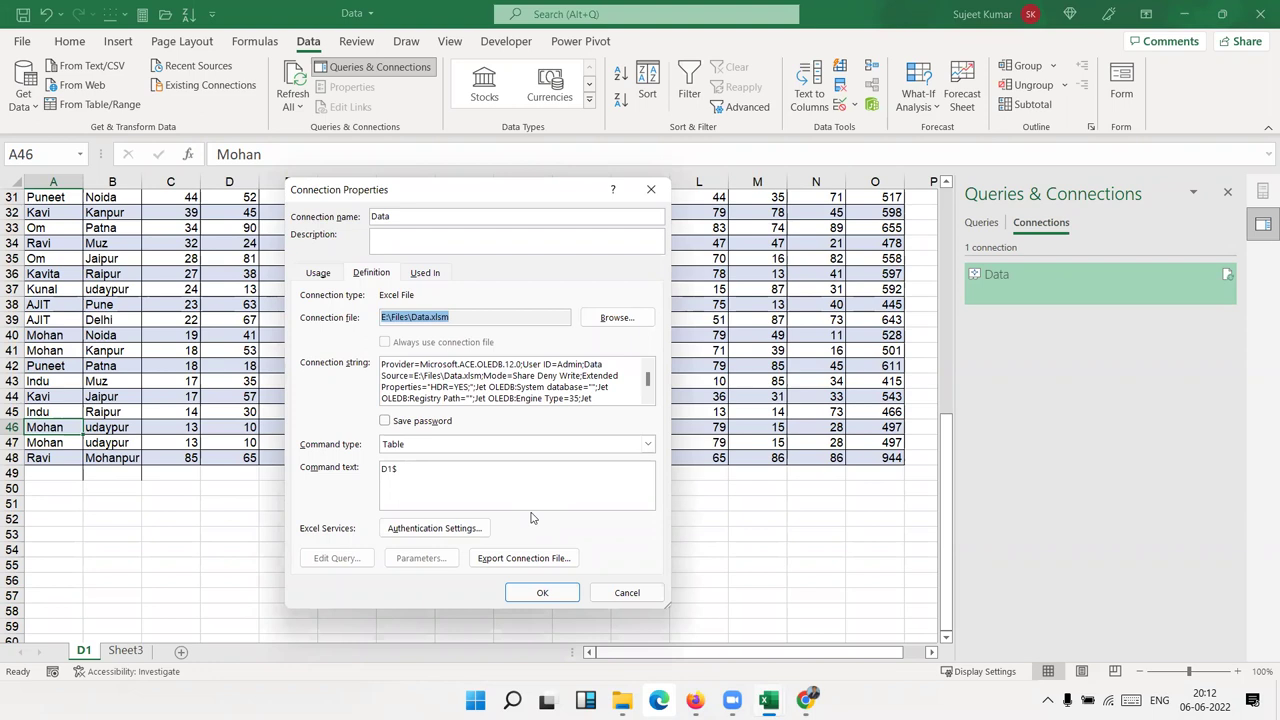
left_click(624, 596)
left_click(1227, 192)
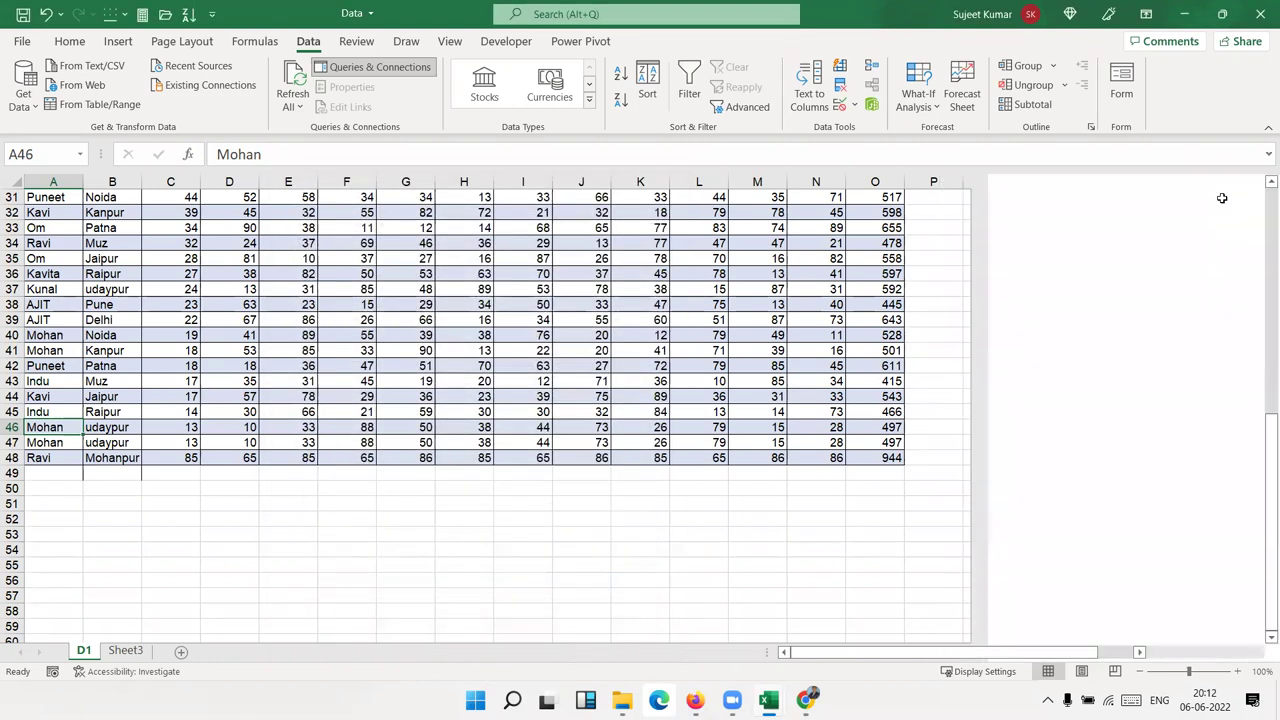
Add a GST header in P1 beside the Total column
left_click(897, 288)
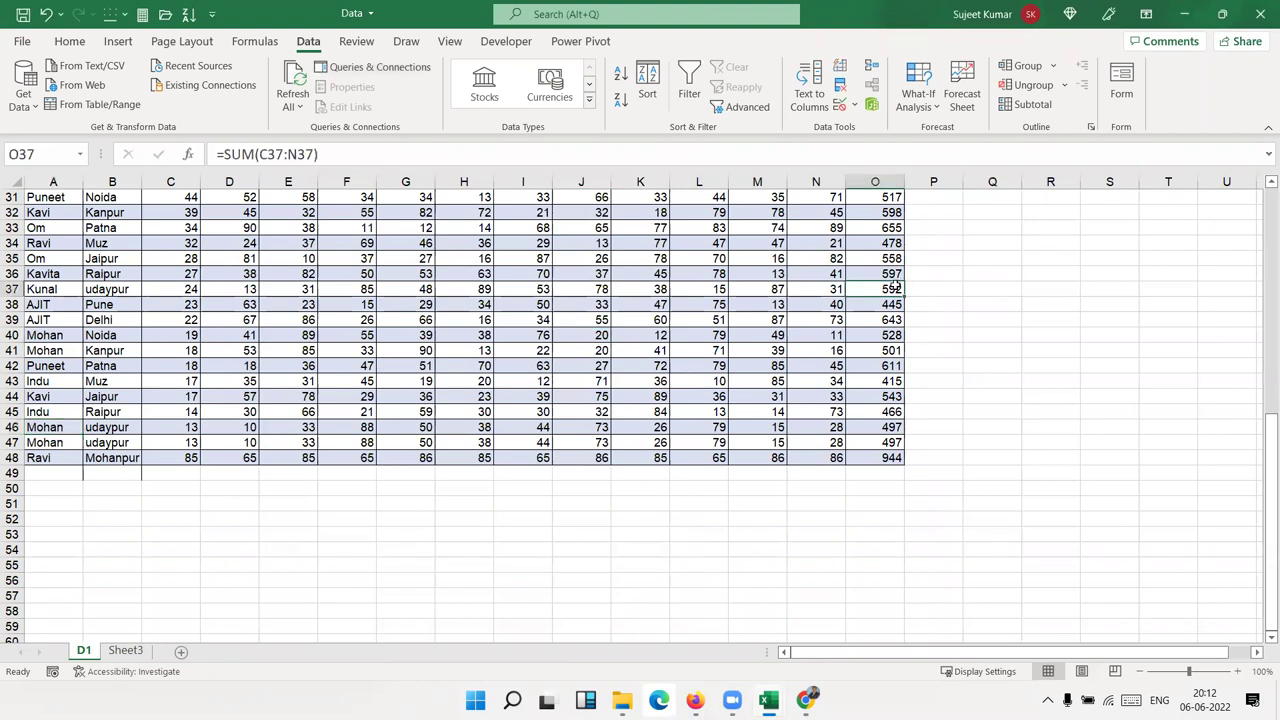
key("ctrl+Up")
key("Down")
key("ctrl+Down")
key("Down")
key("shift+Down")
key("shift+Down")
key("shift+Down")
key("shift+Down")
key("shift+Down")
key("shift+Down")
key("shift+Down")
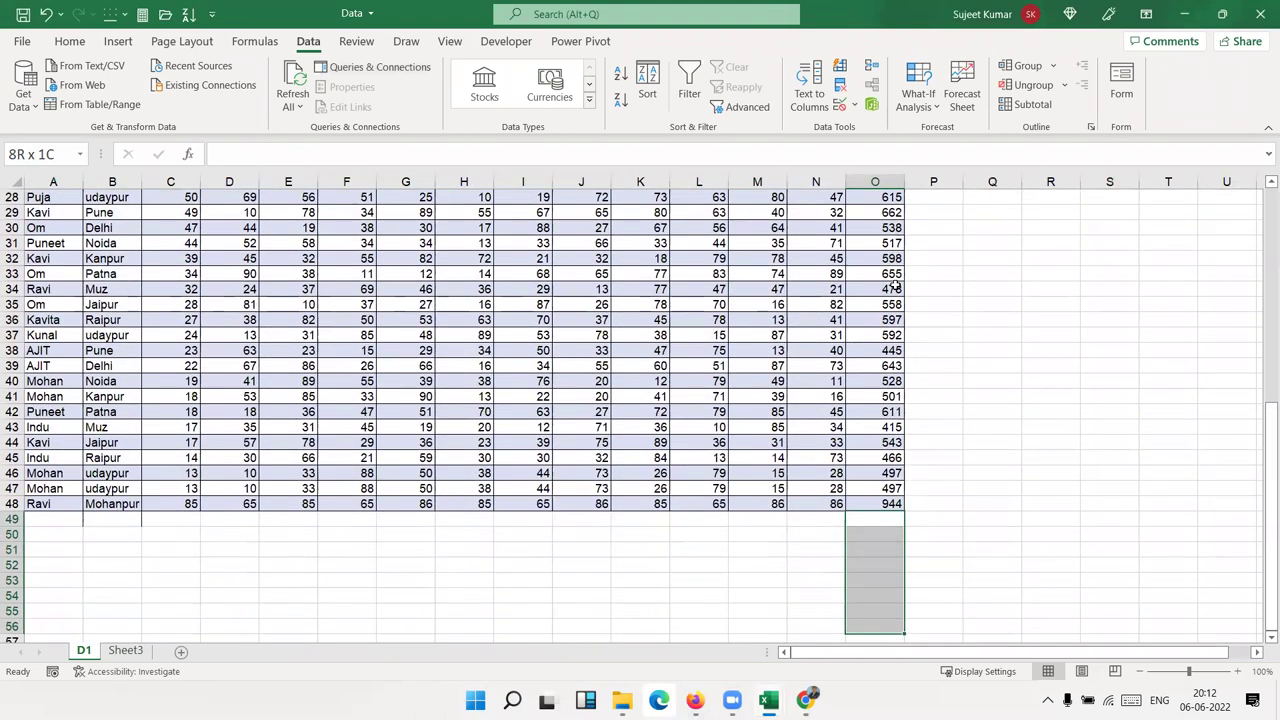
key("Up")
key("ctrl+Up")
key("Right")
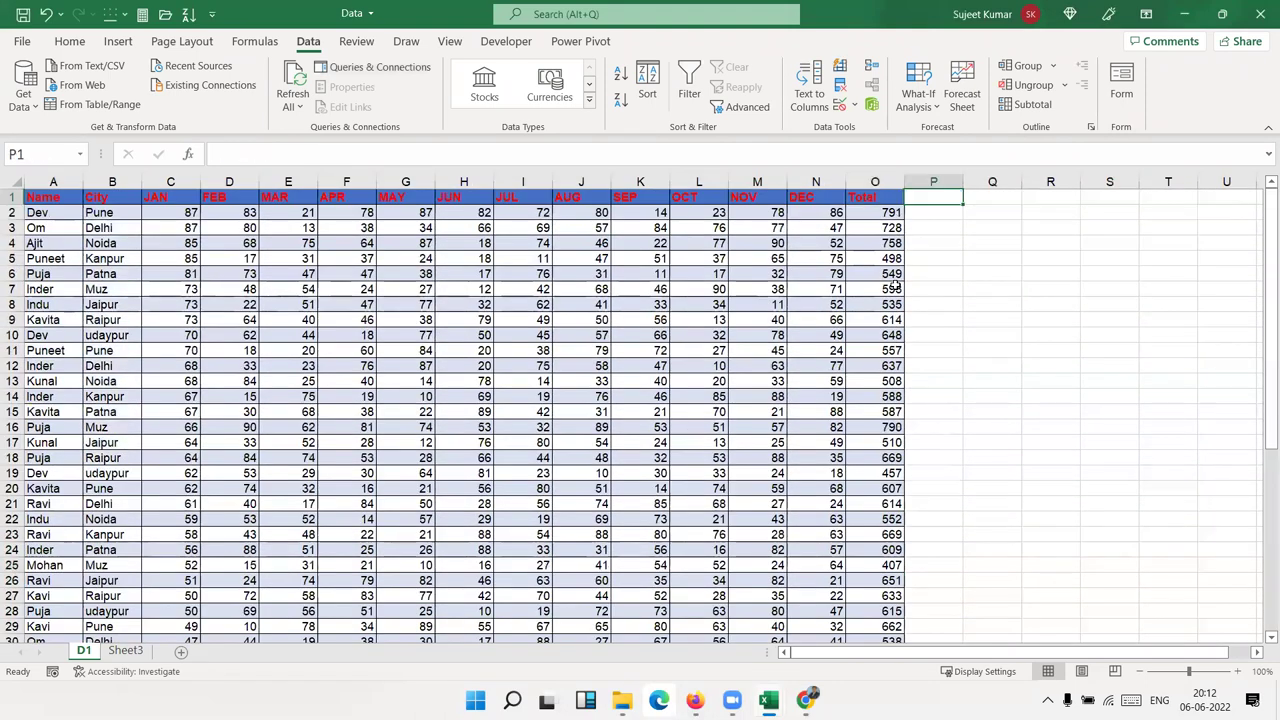
key("shift+Right")
key("shift+Right")
key("shift+Right")
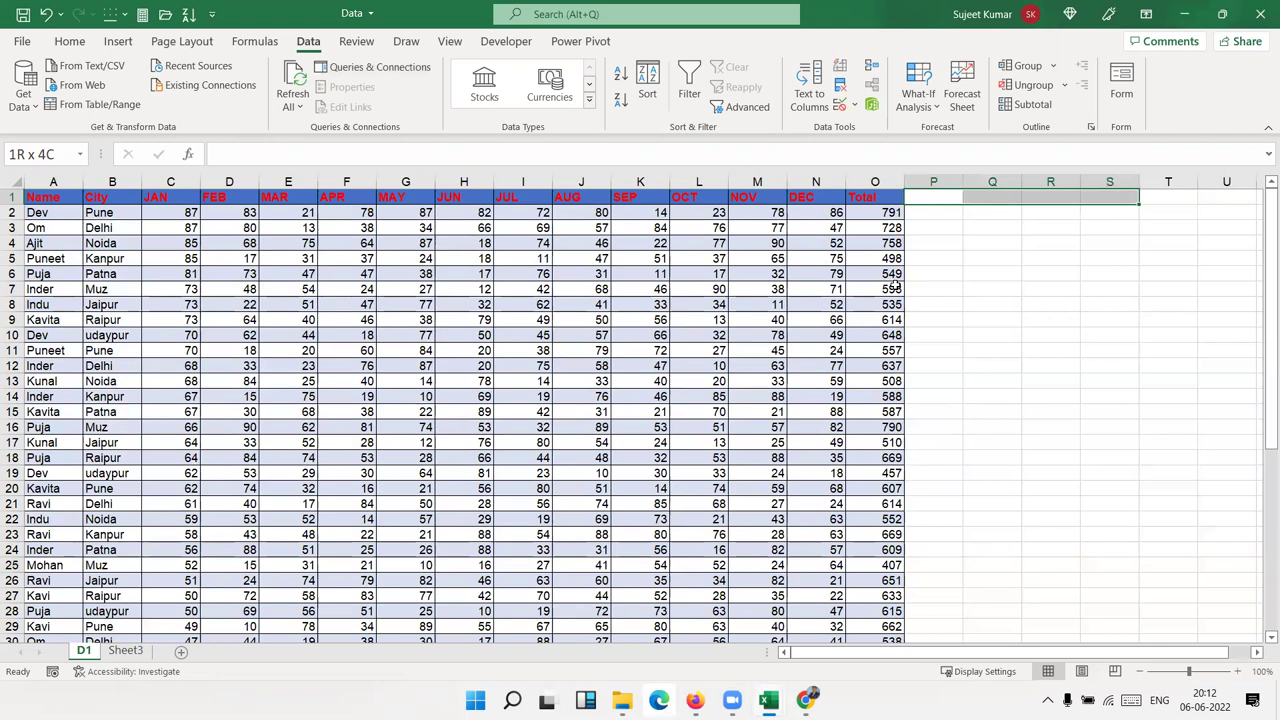
key("Left")
key("Right")
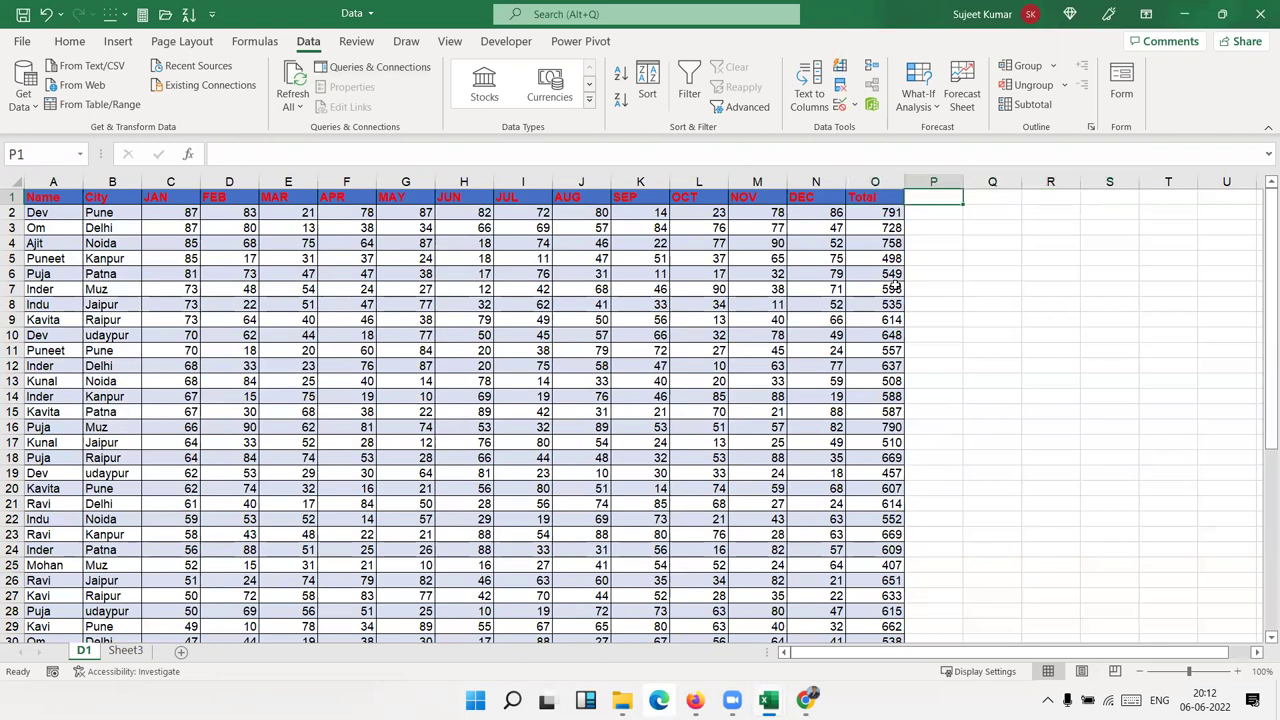
type("GST")
key("Return")
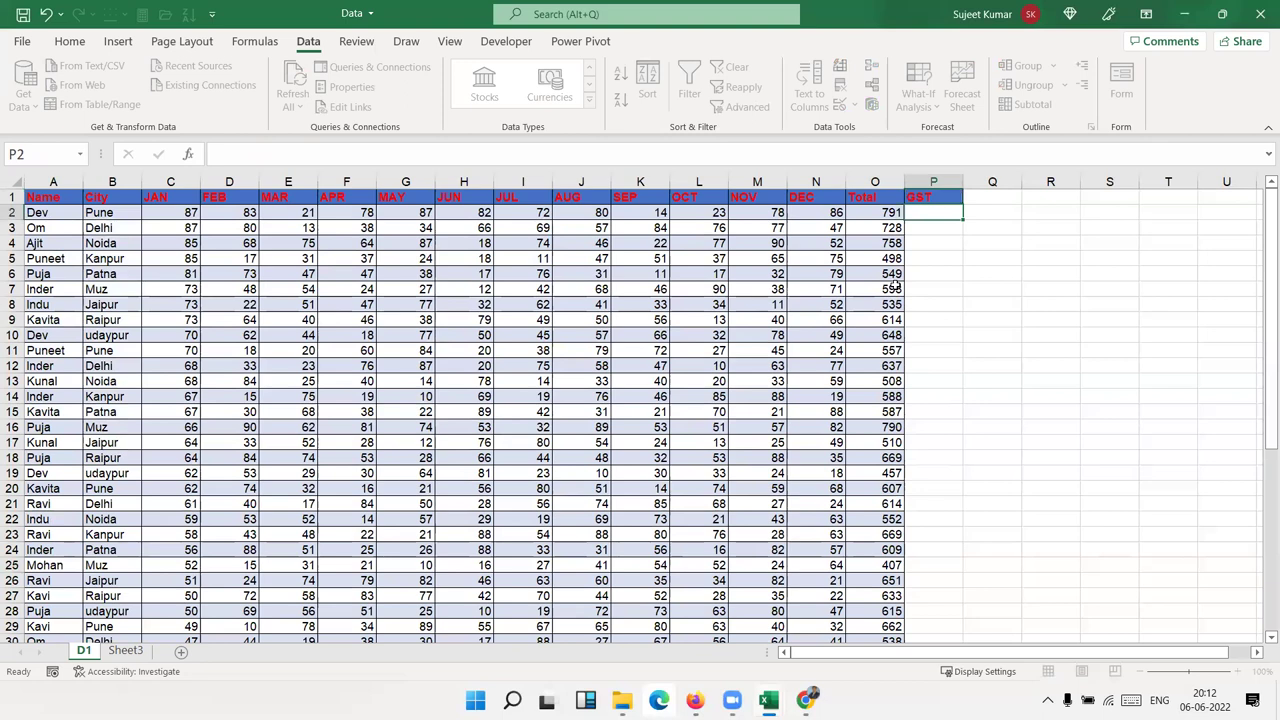
Enter =O2*12% in P2 and fill it down the GST column
type("=")
key("Left")
type("*")
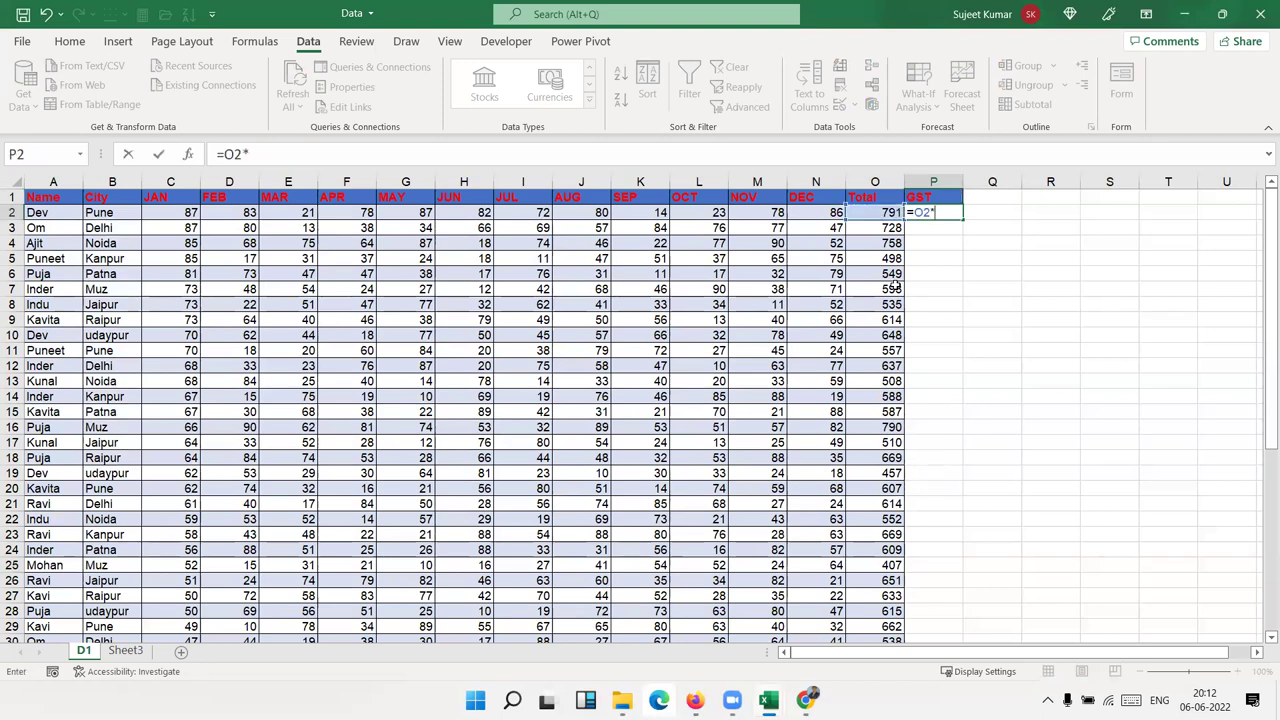
type("12")
type("%")
key("ctrl+Return")
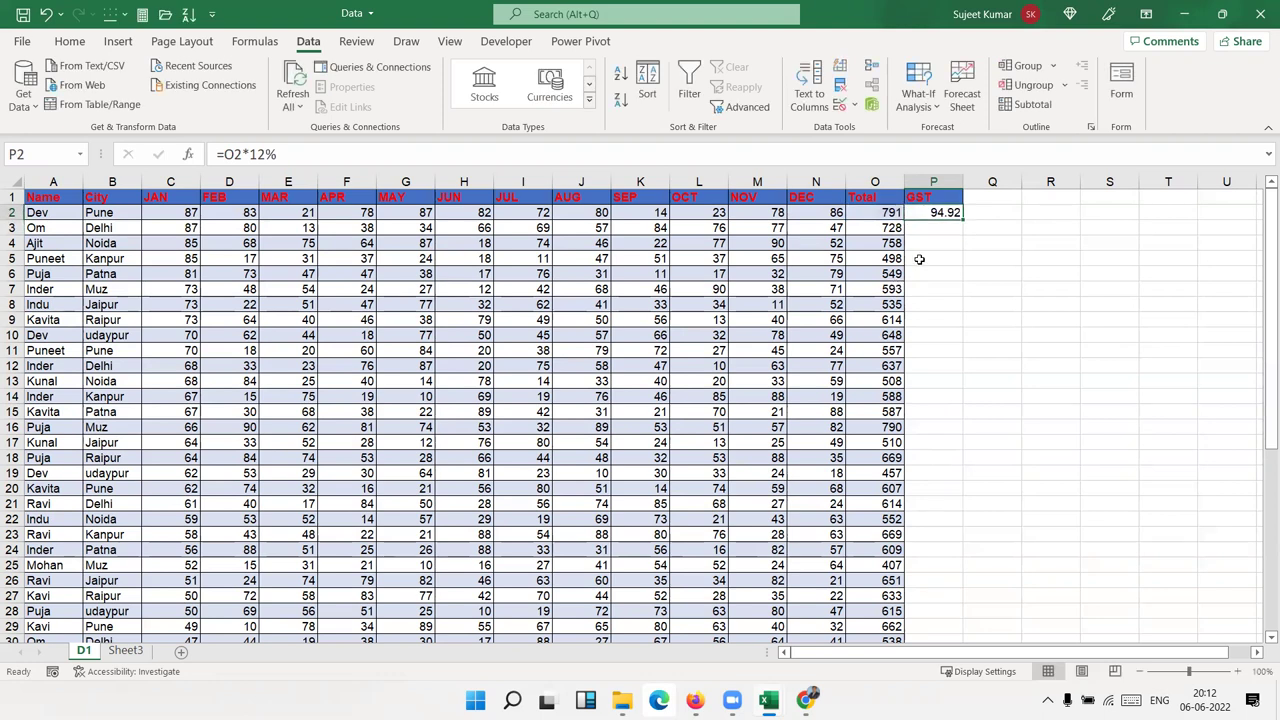
double_click(963, 219)
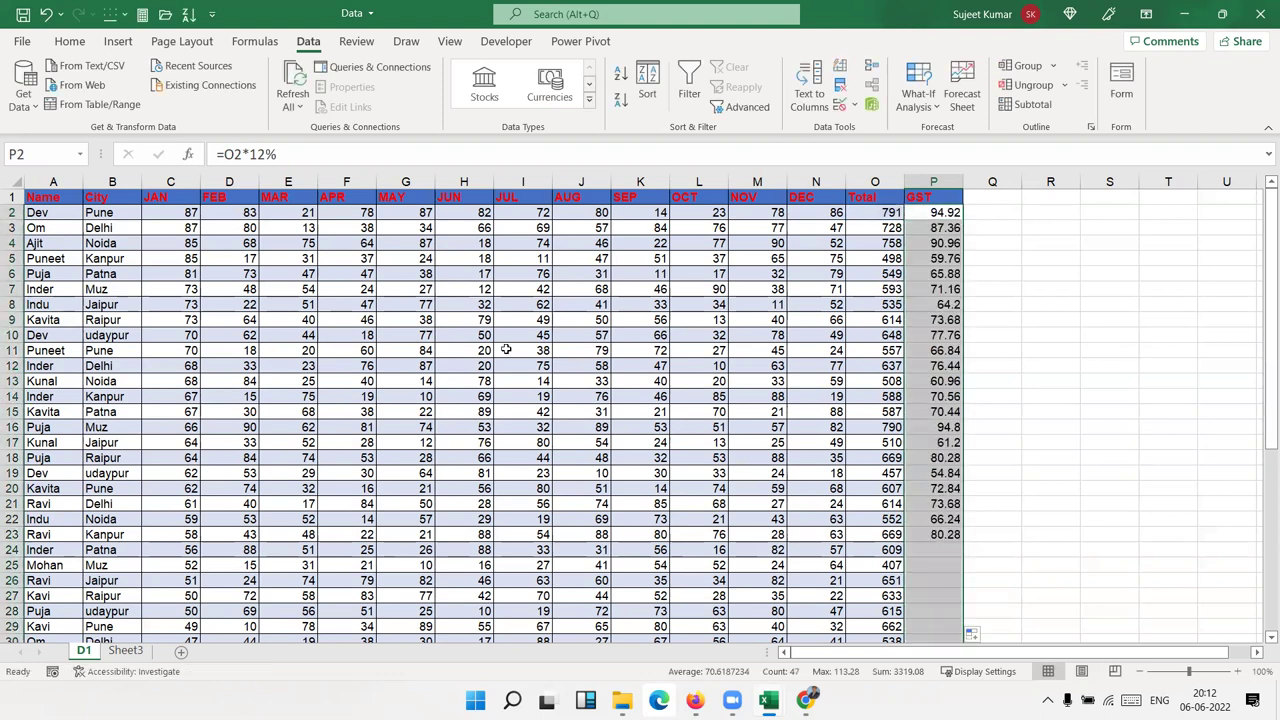
Apply All Borders to the GST column P
left_click(70, 41)
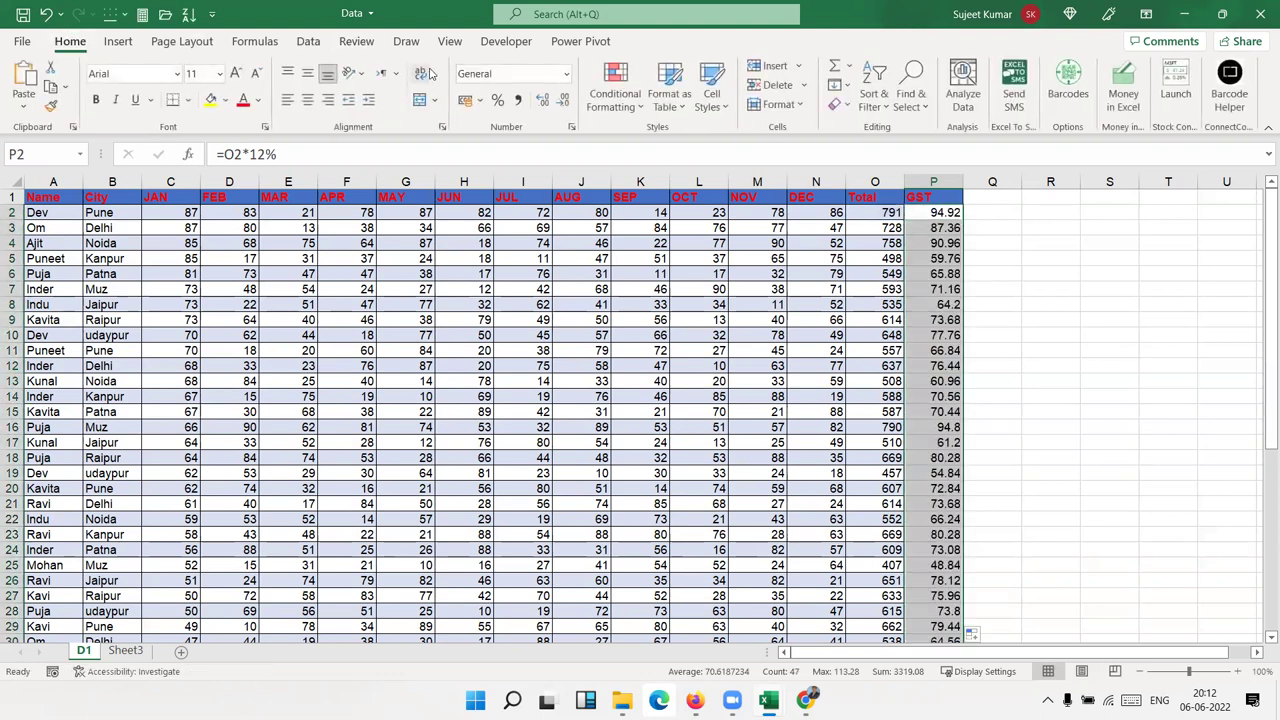
left_click(187, 100)
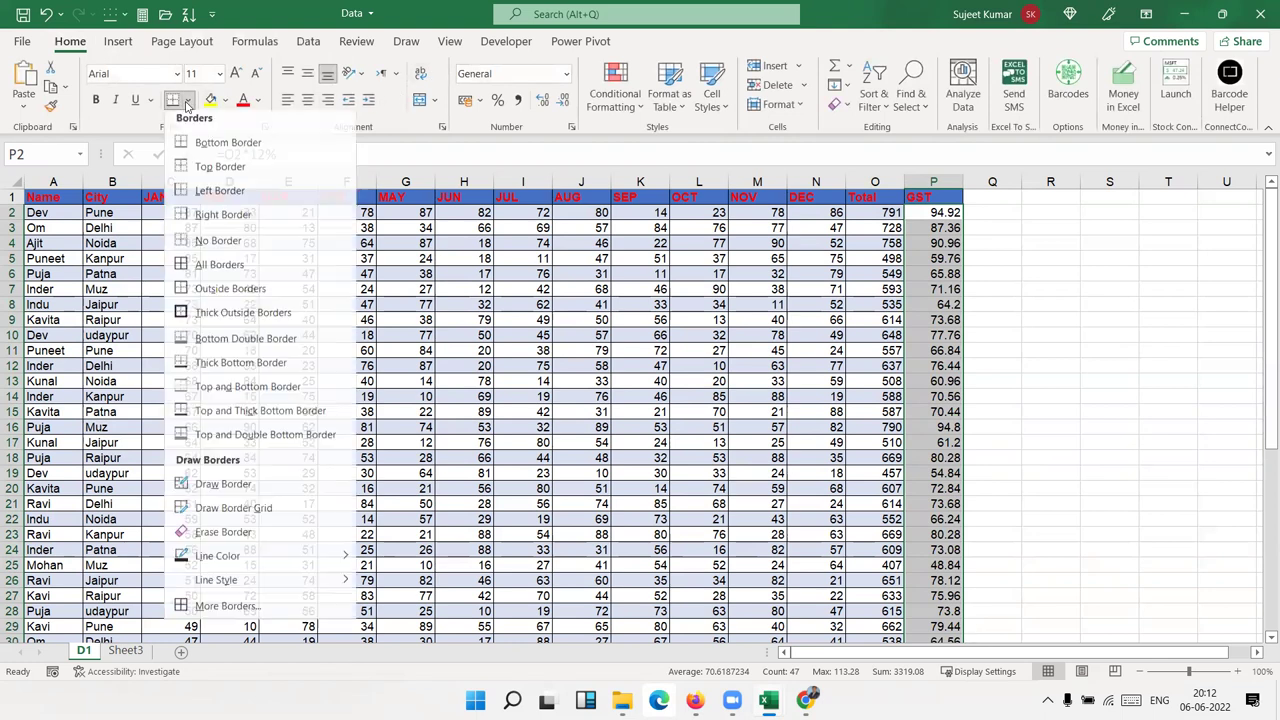
left_click(219, 269)
left_click(522, 258)
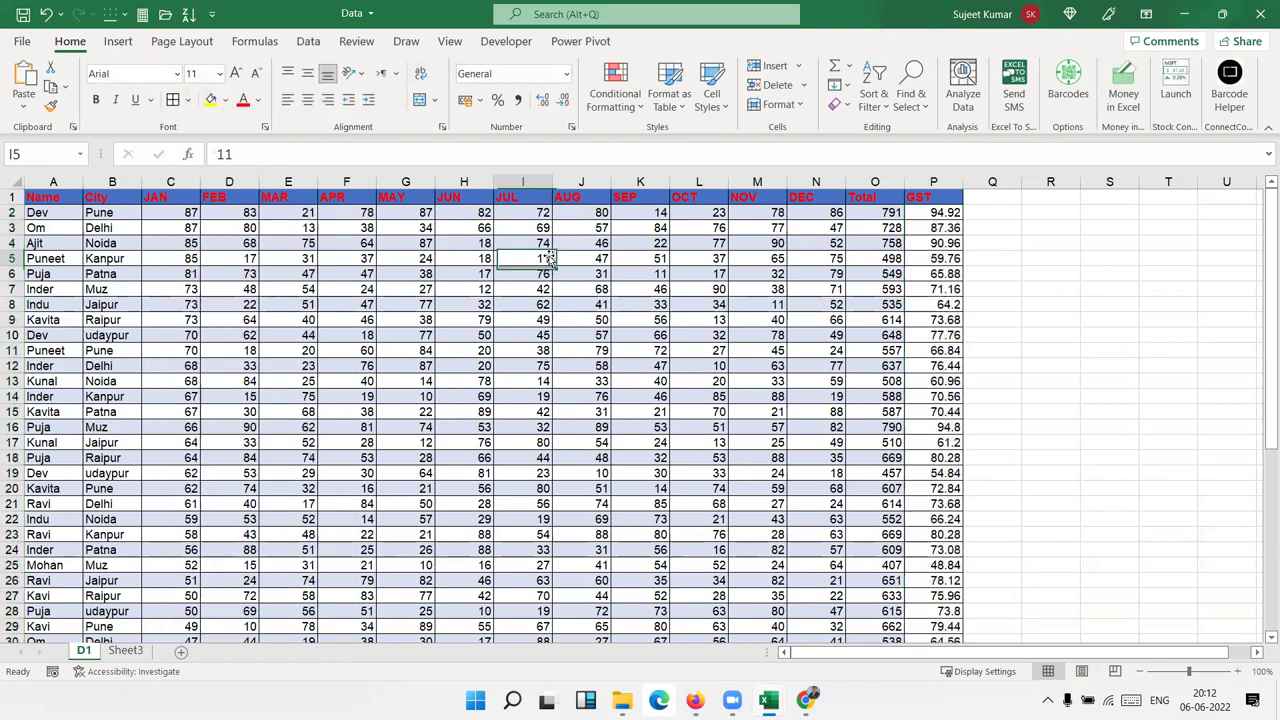
Refresh the Sheet3 pivot table and close the PivotTable Fields pane
left_click(125, 651)
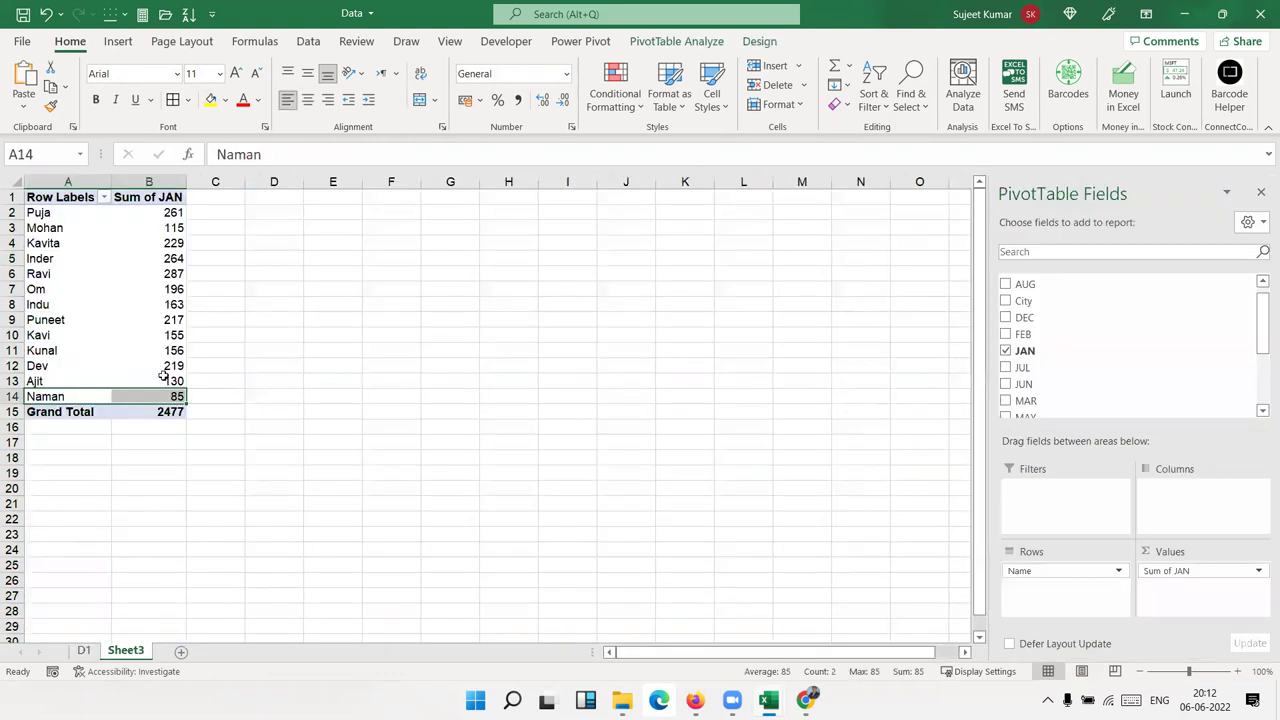
right_click(157, 321)
left_click(206, 407)
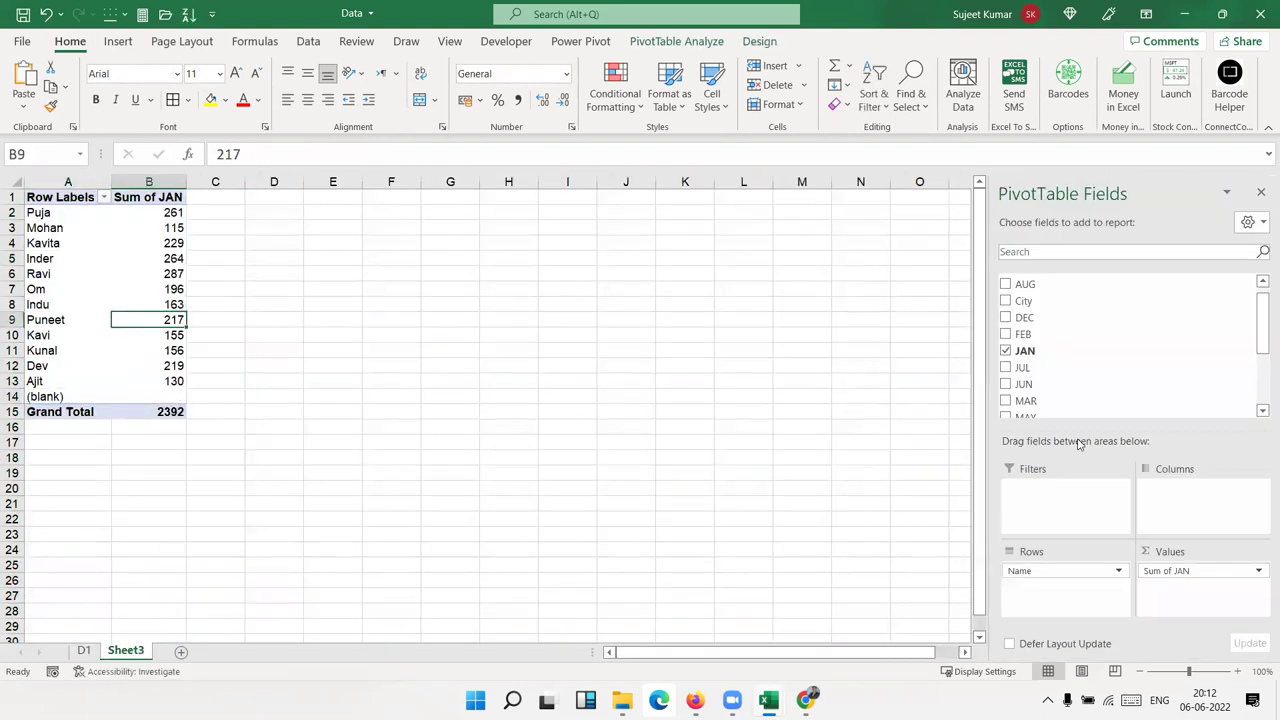
scroll(1213, 348, "down", 3)
scroll(1213, 348, "up", 3)
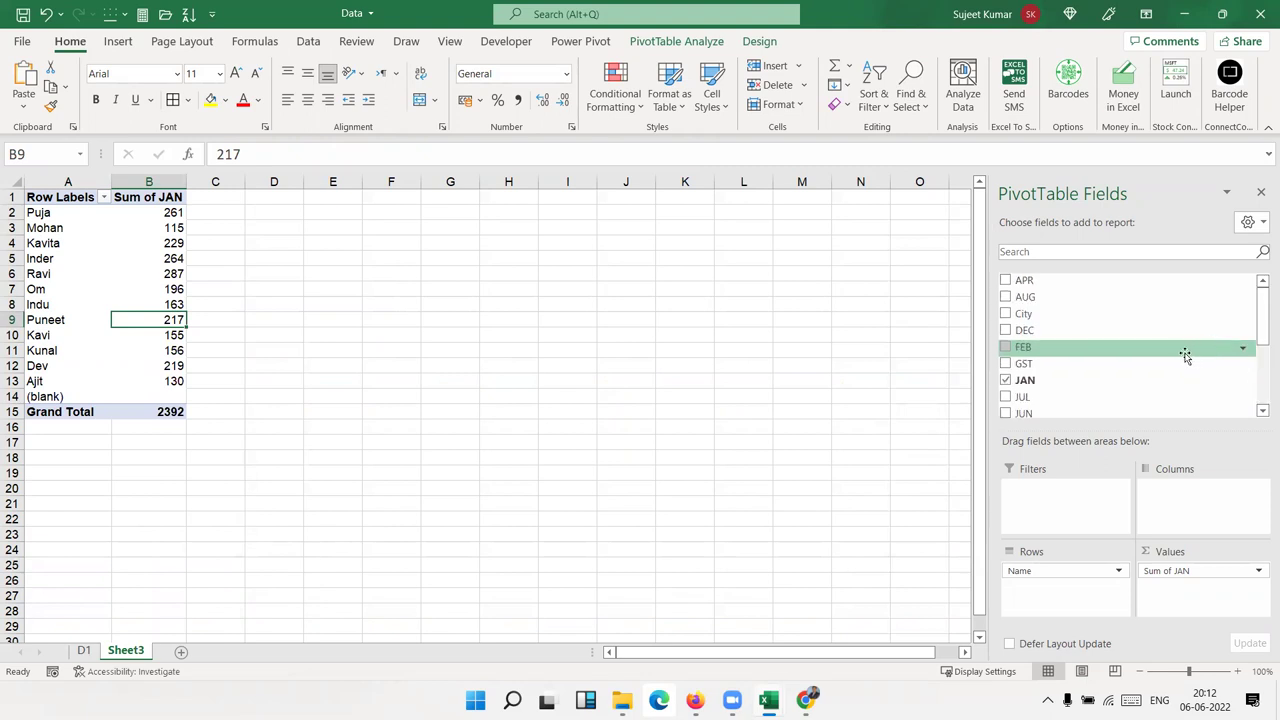
left_click(1260, 192)
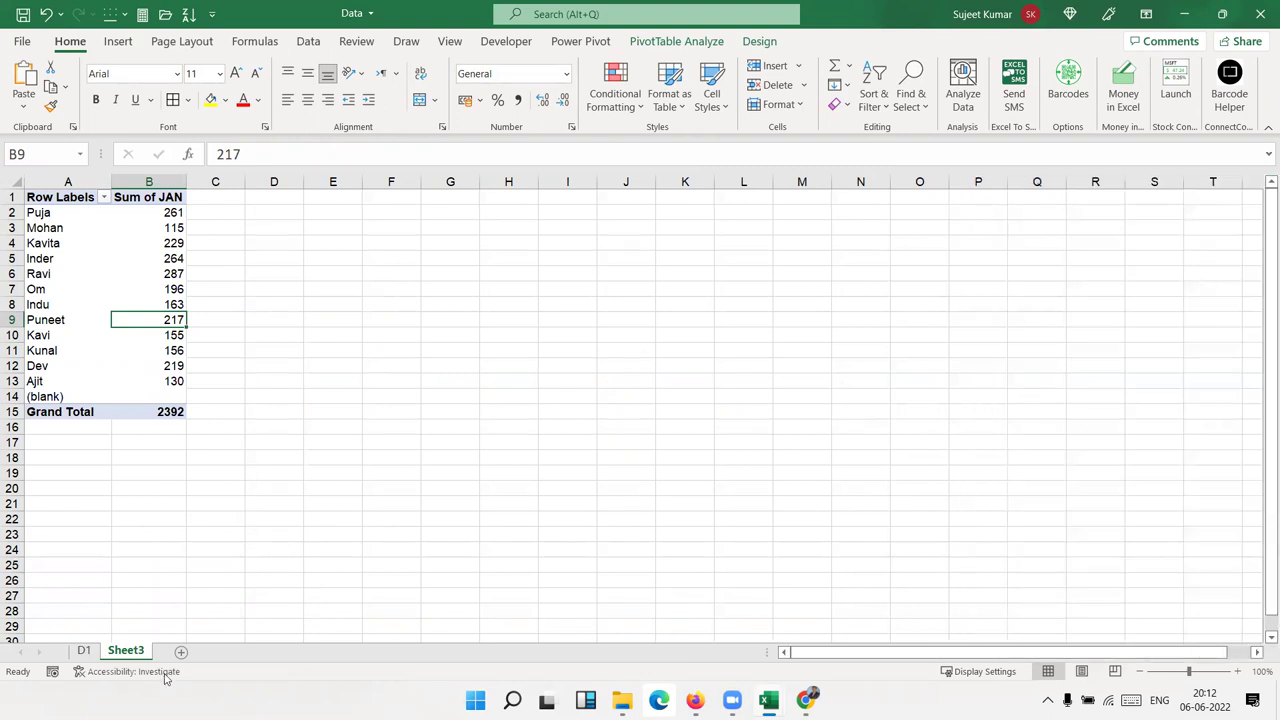
Review the D1 data sheet, briefly selecting the whole worksheet
right_click(132, 648)
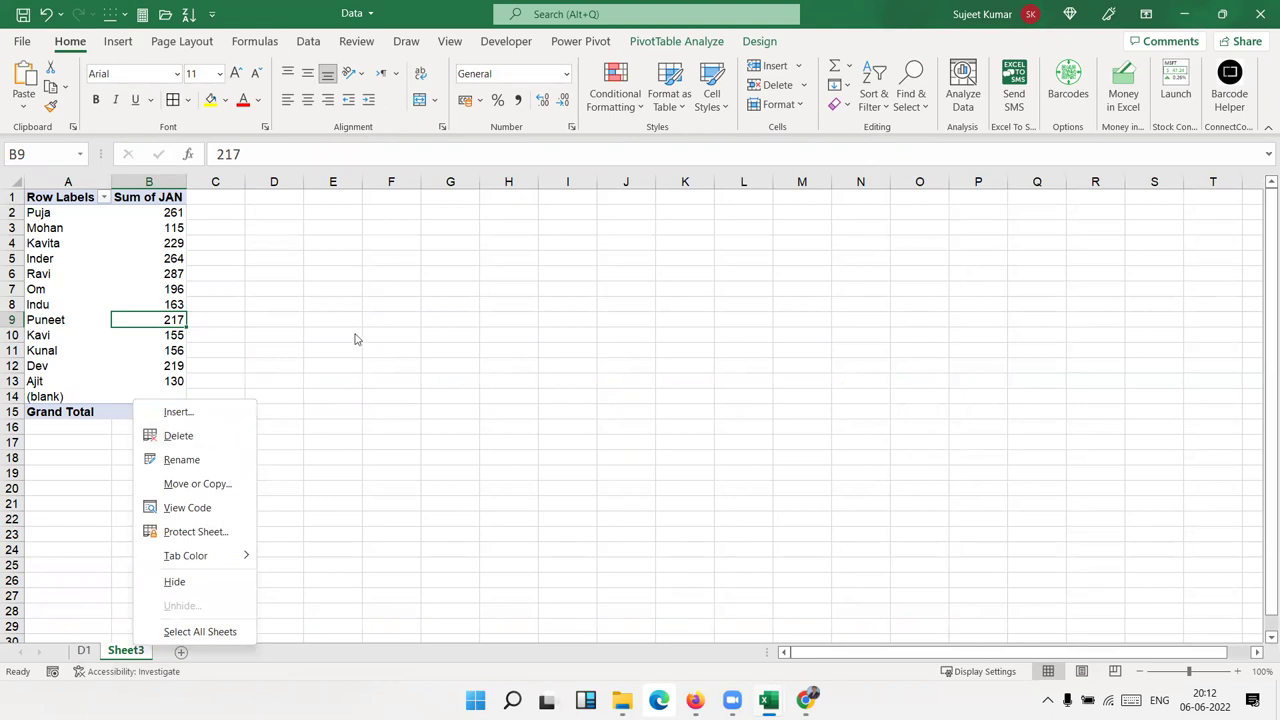
key("Escape")
left_click(84, 650)
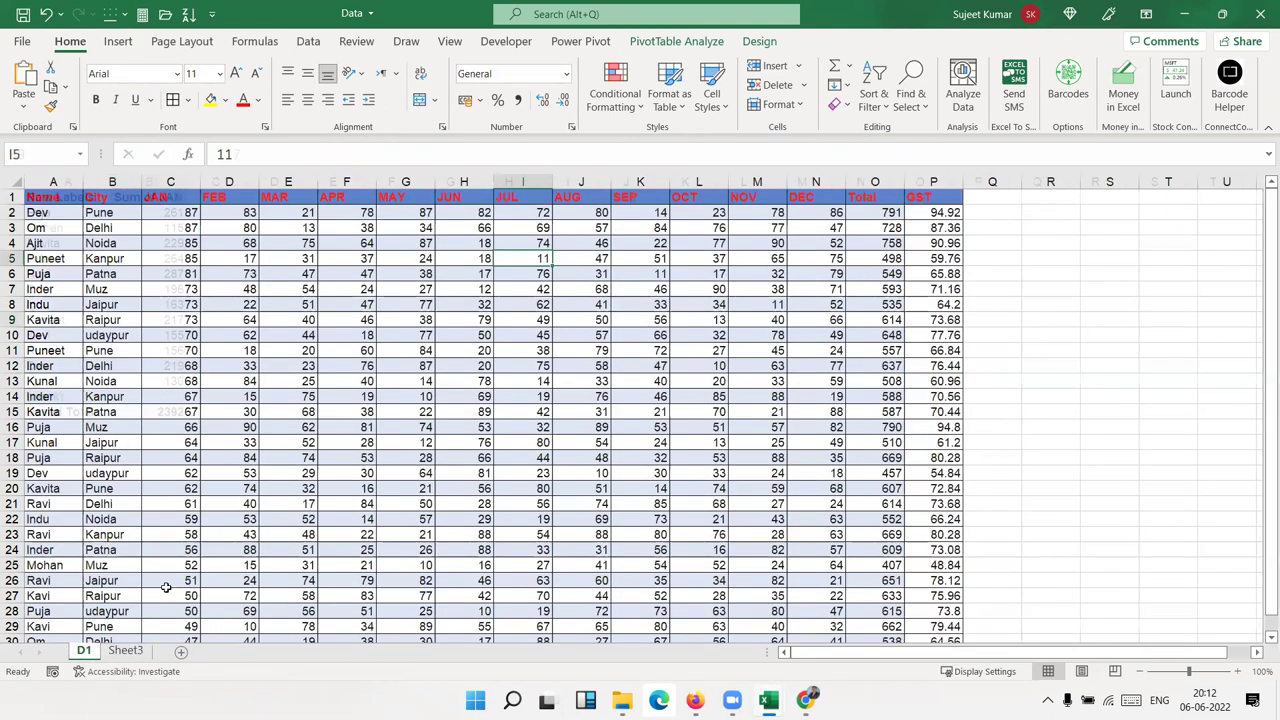
left_click(811, 264)
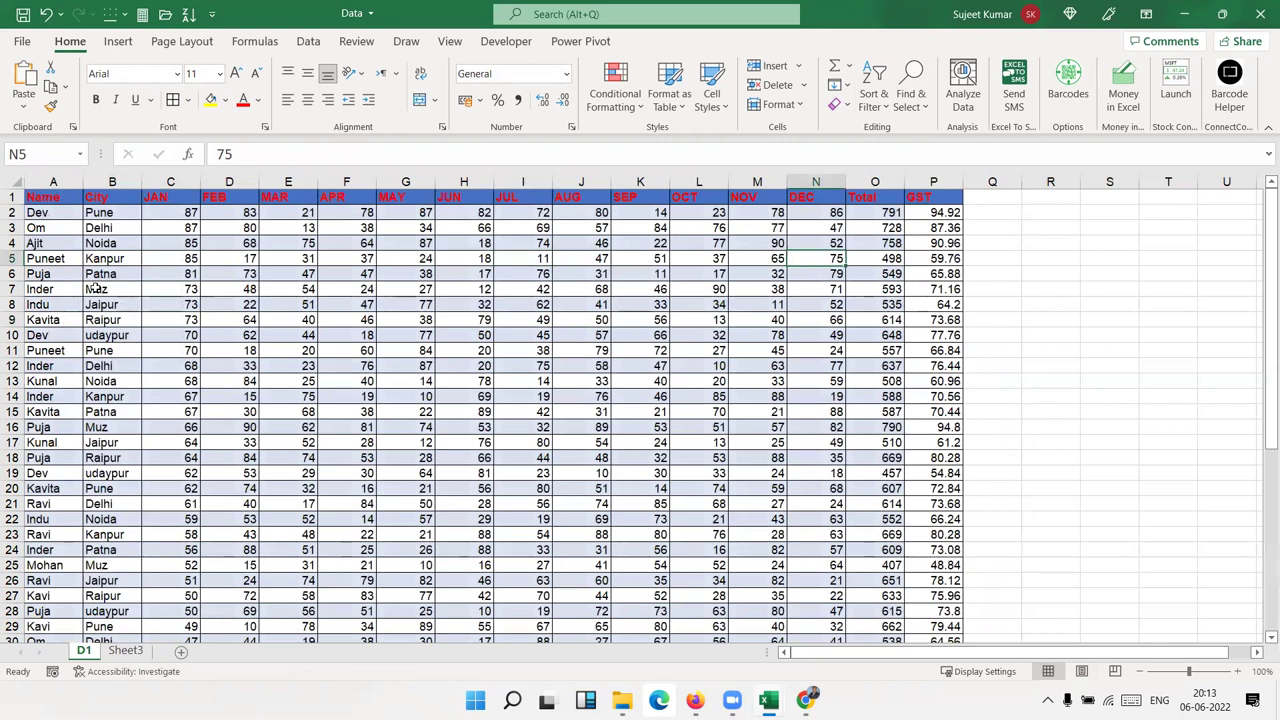
left_click(17, 180)
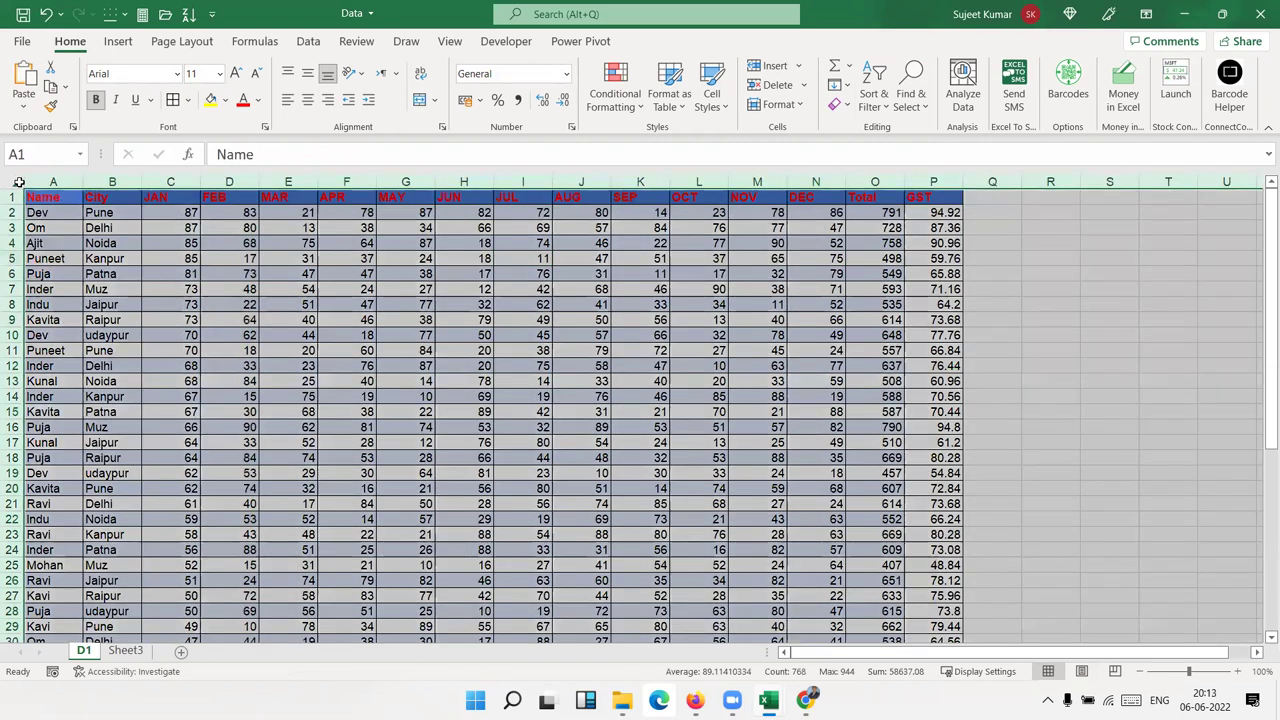
left_click(310, 262)
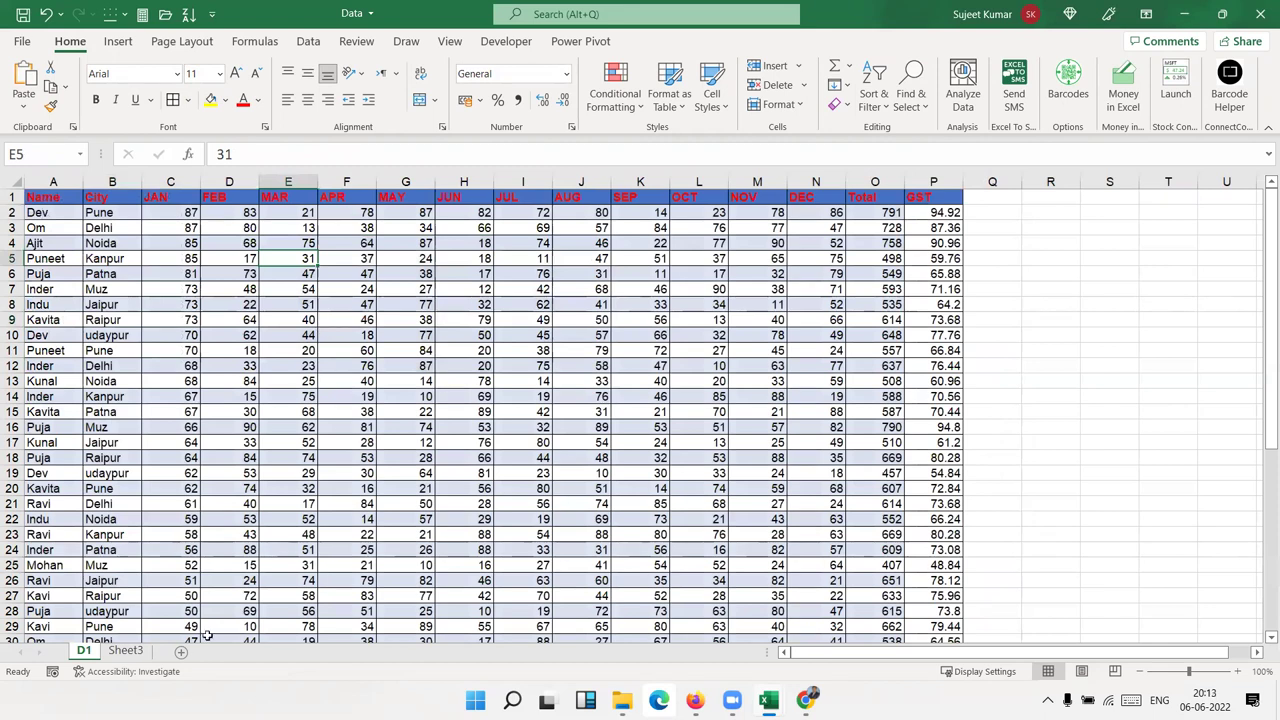
Delete Sheet3 and confirm the deletion
left_click(130, 651)
right_click(136, 652)
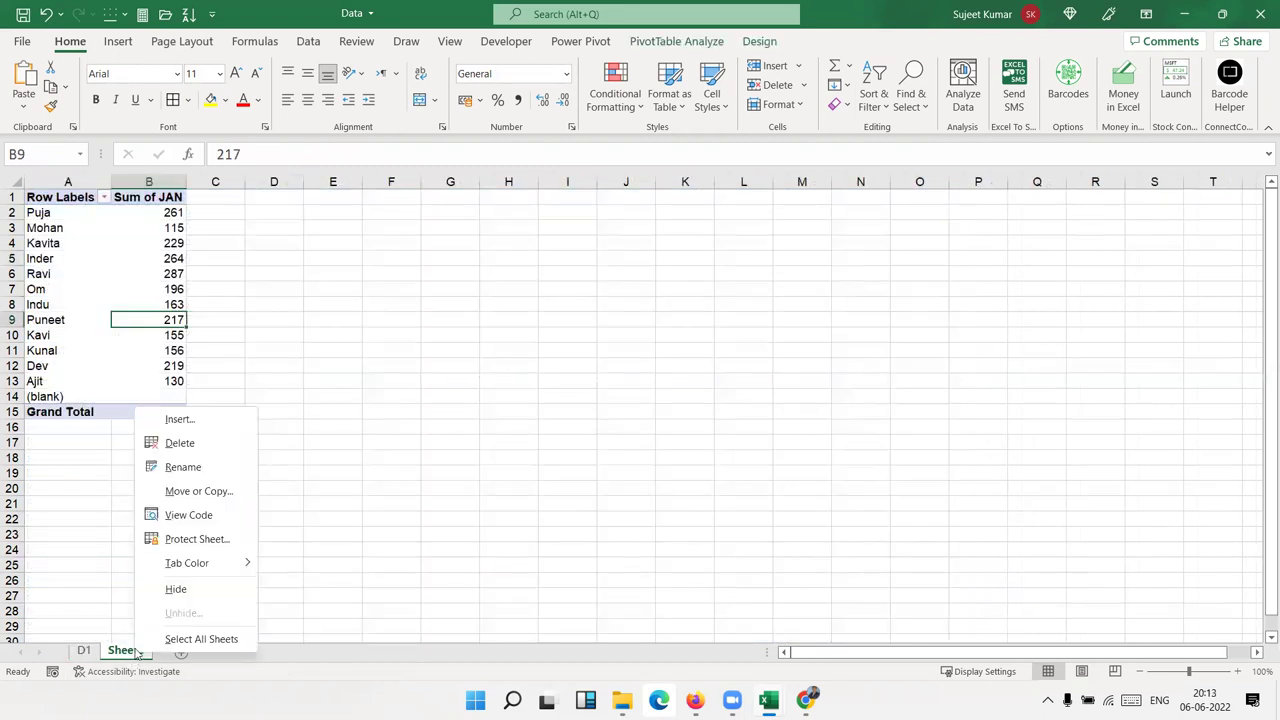
left_click(183, 443)
left_click(610, 394)
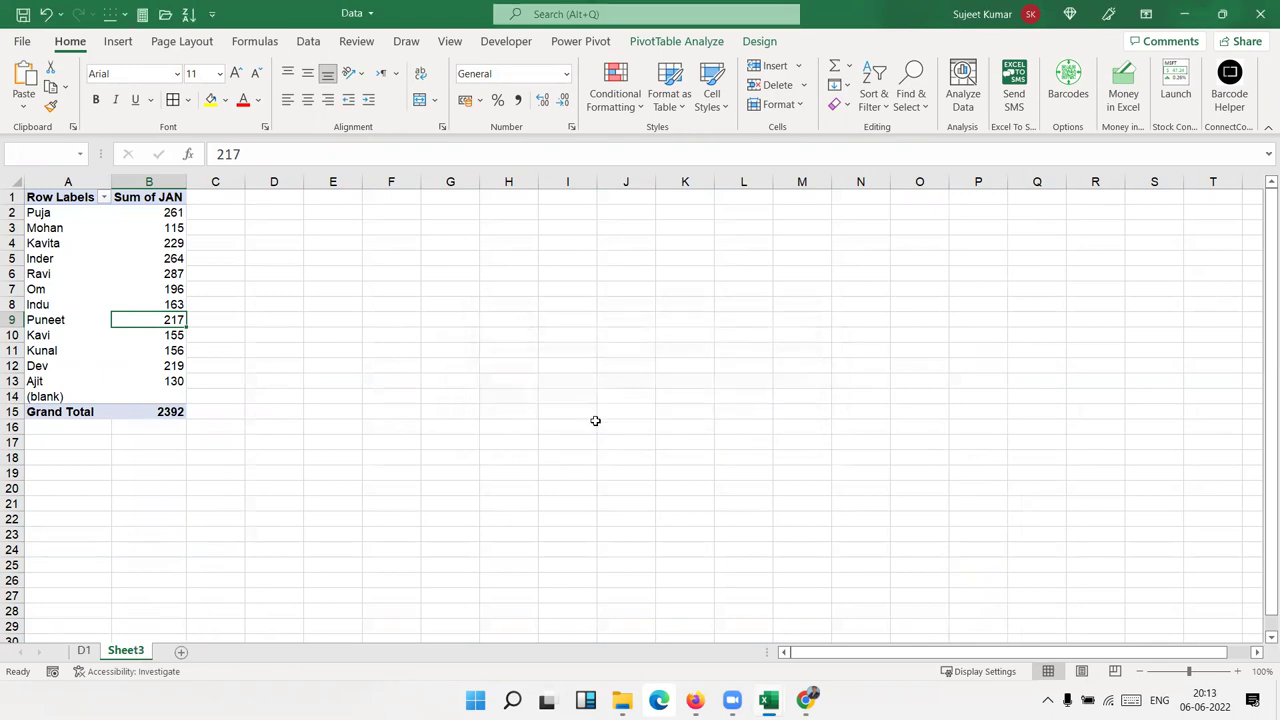
Start an OFFSET formula in R3 anchored at A1 with offsets 0,0 and a COUNTA height
key("ctrl+Down")
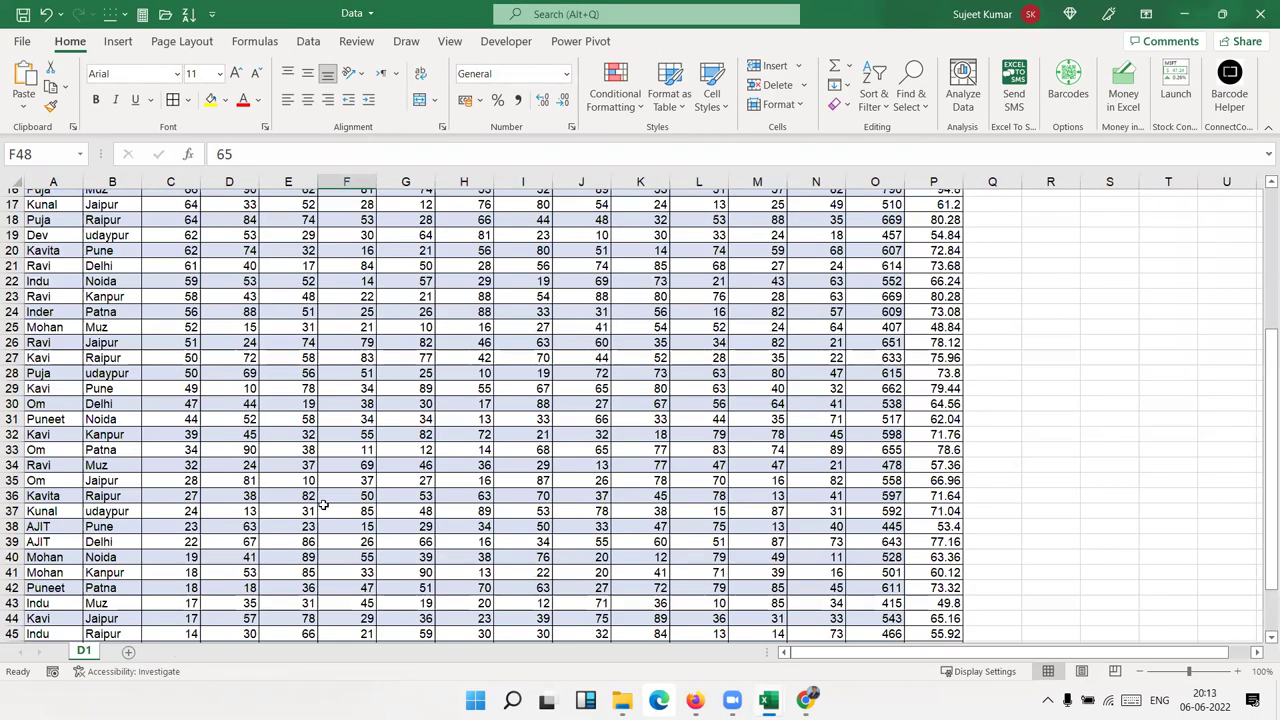
key("ctrl+Up")
key("Right")
key("Right")
key("Right")
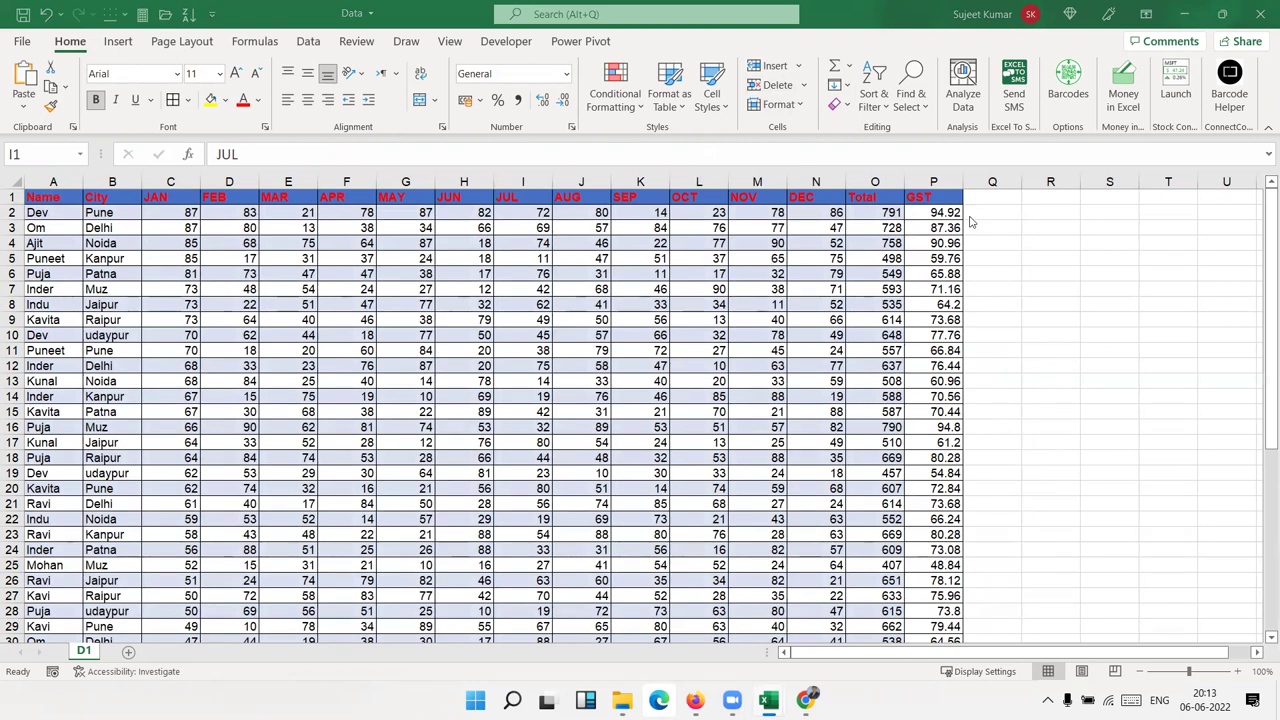
left_click(1046, 227)
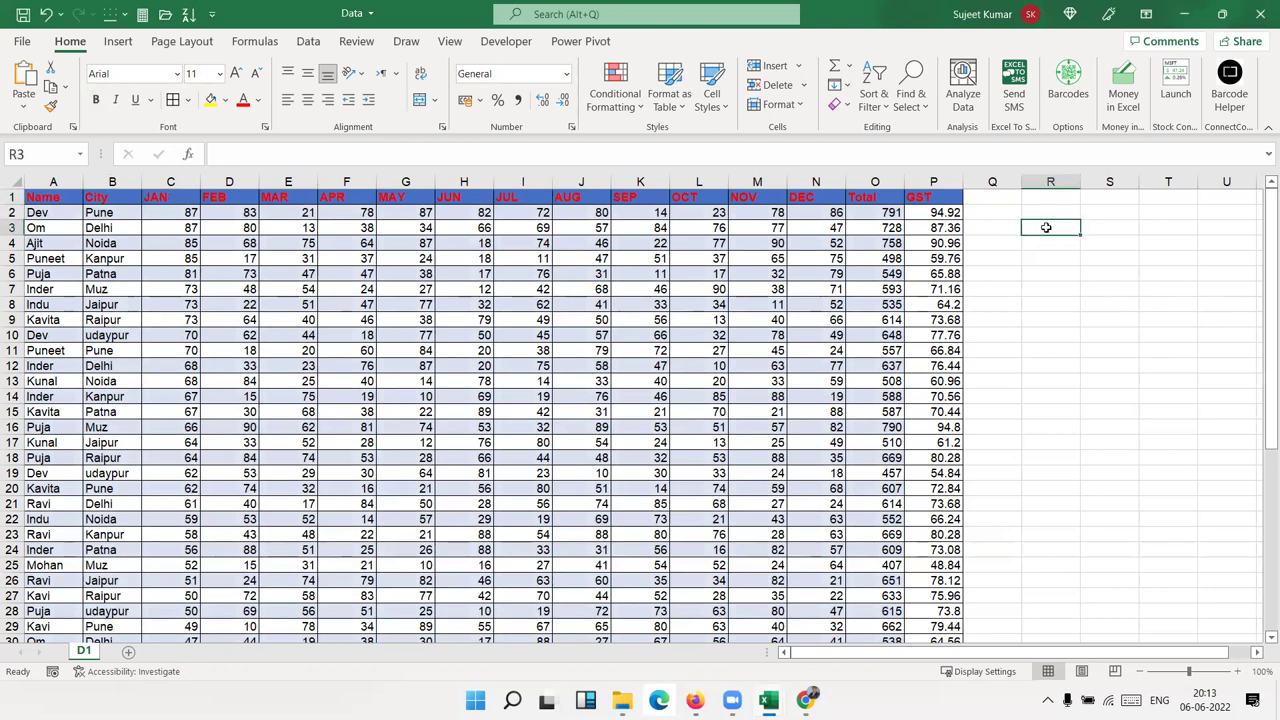
type("=")
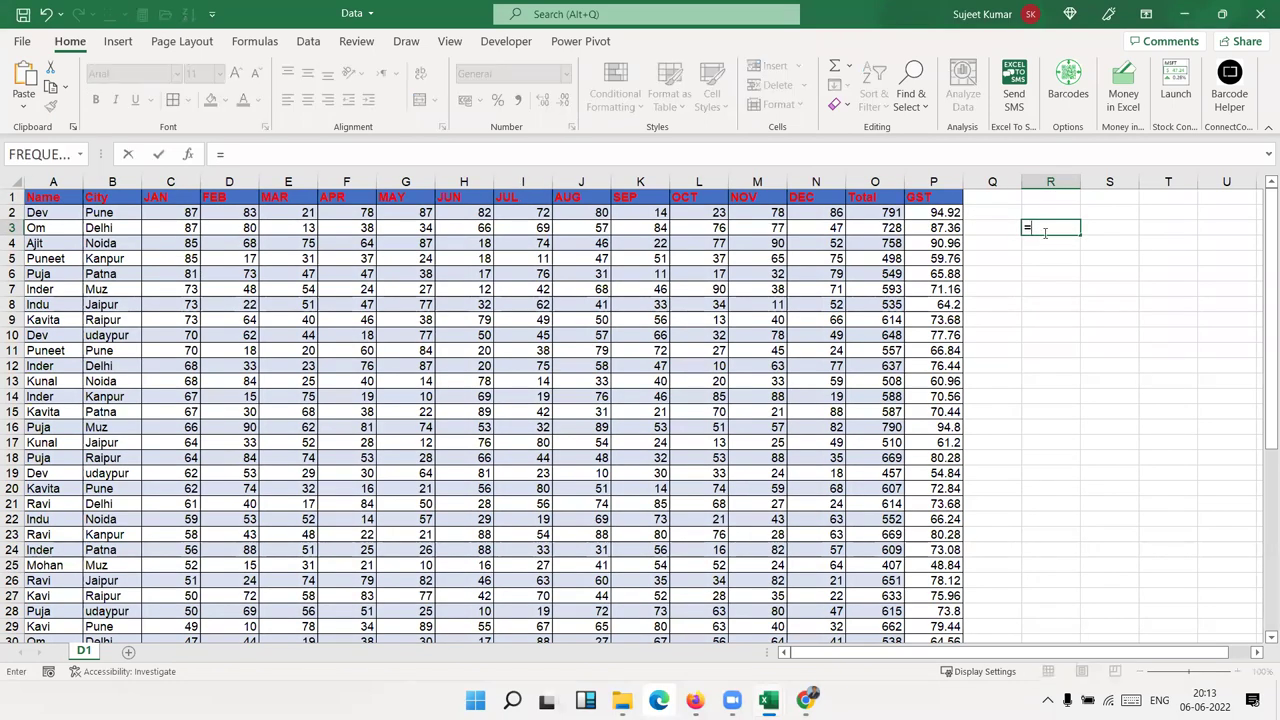
type("off")
key("Tab")
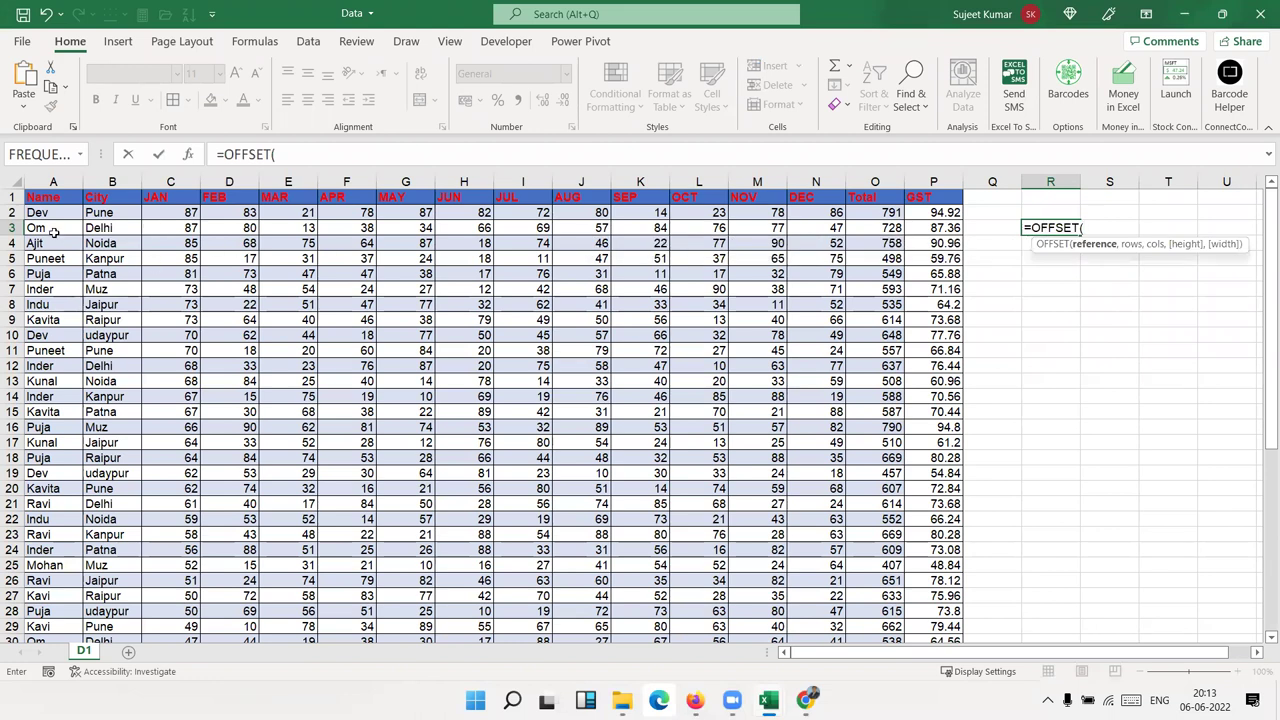
left_click(46, 199)
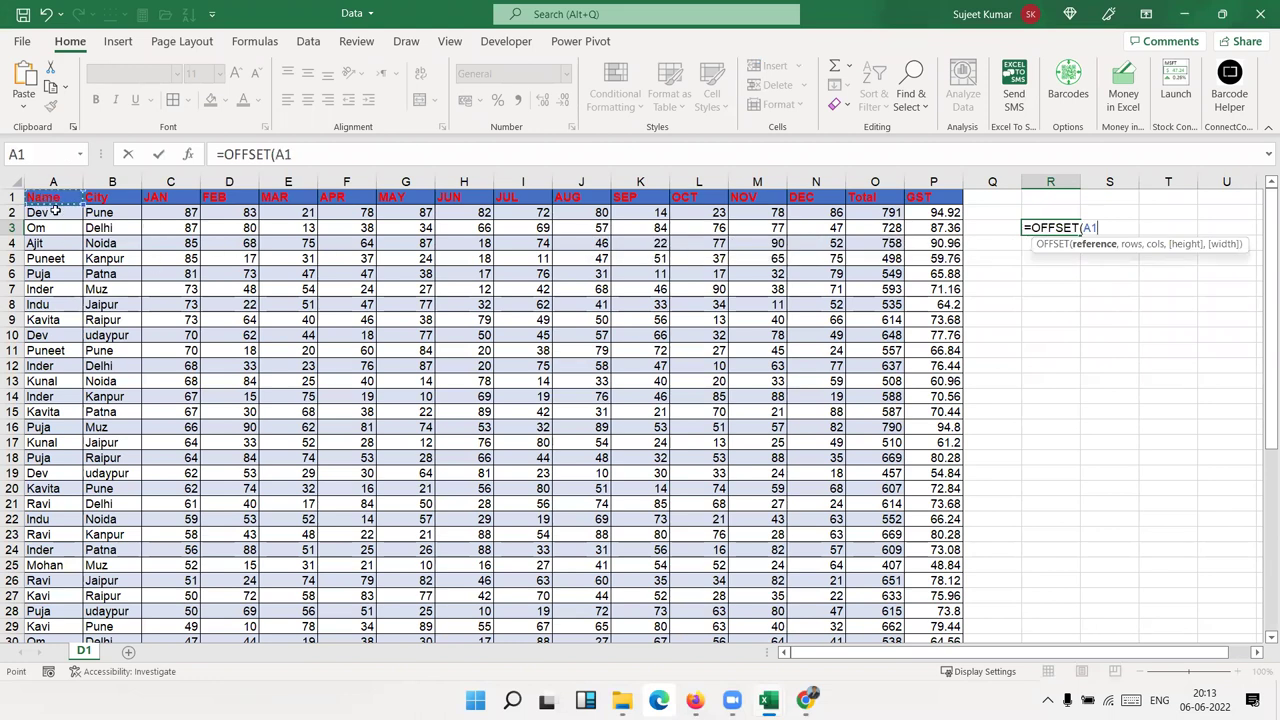
type(",")
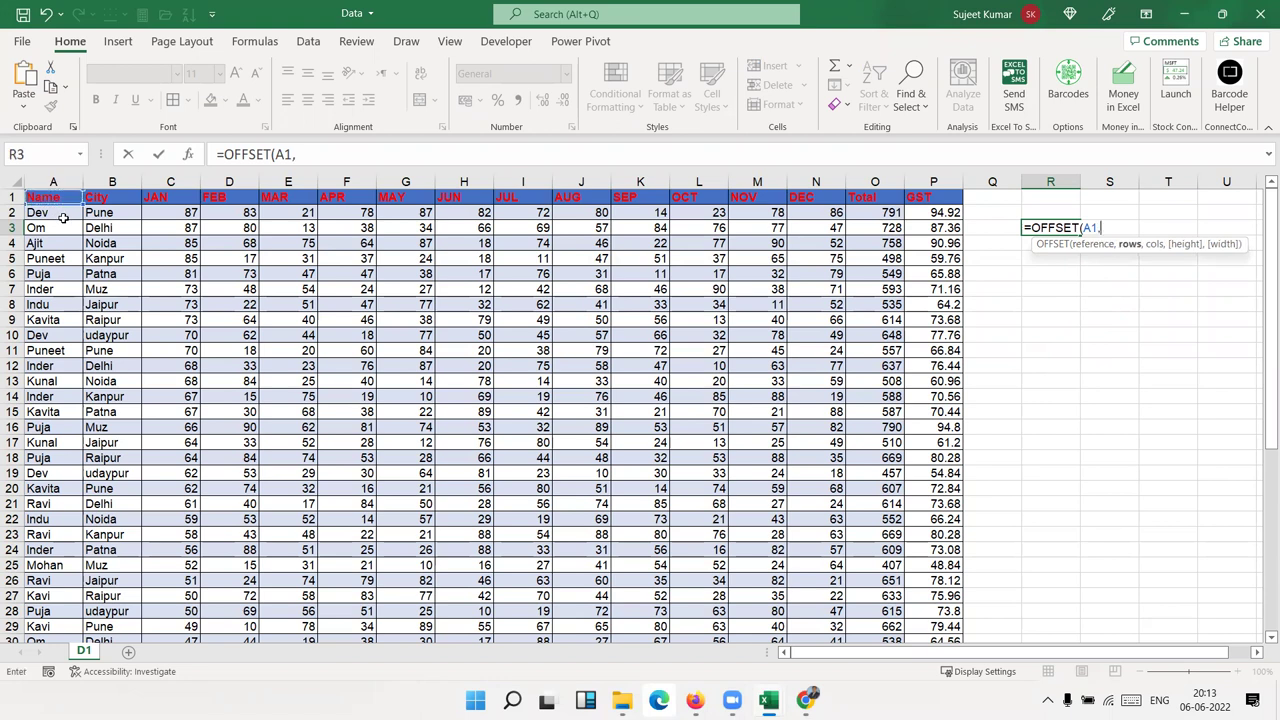
type("0,0,")
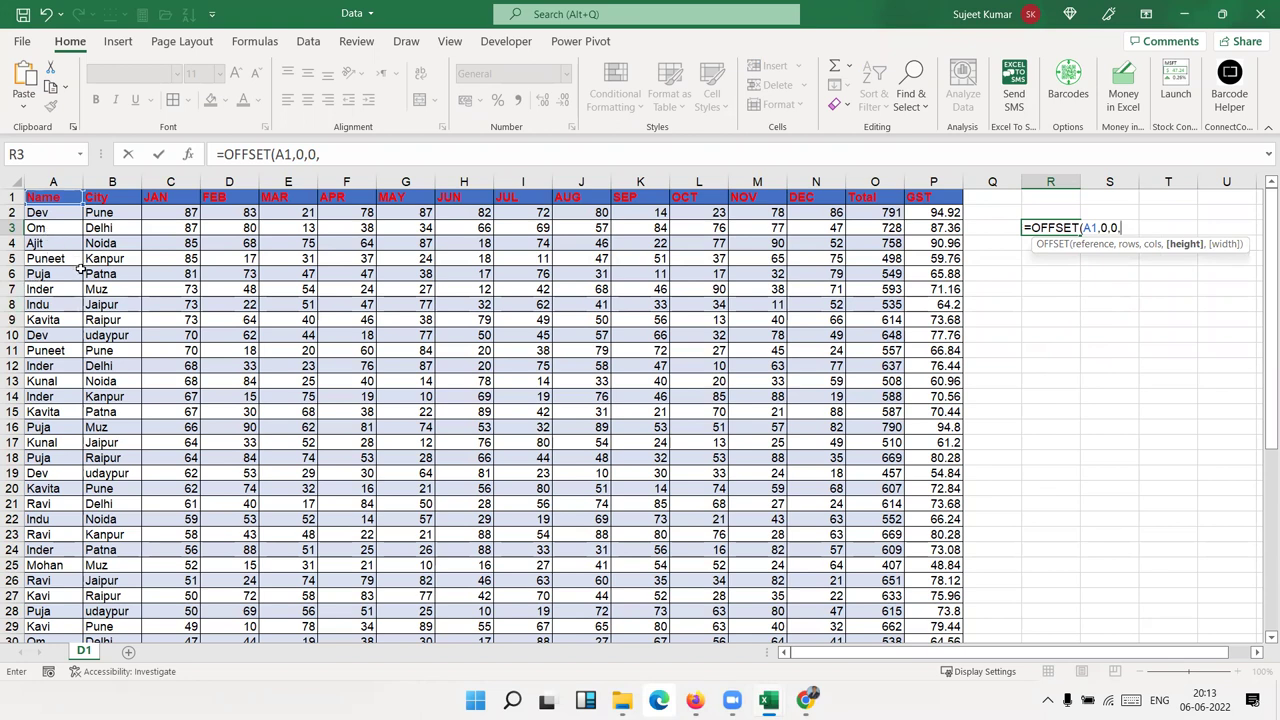
type("cou")
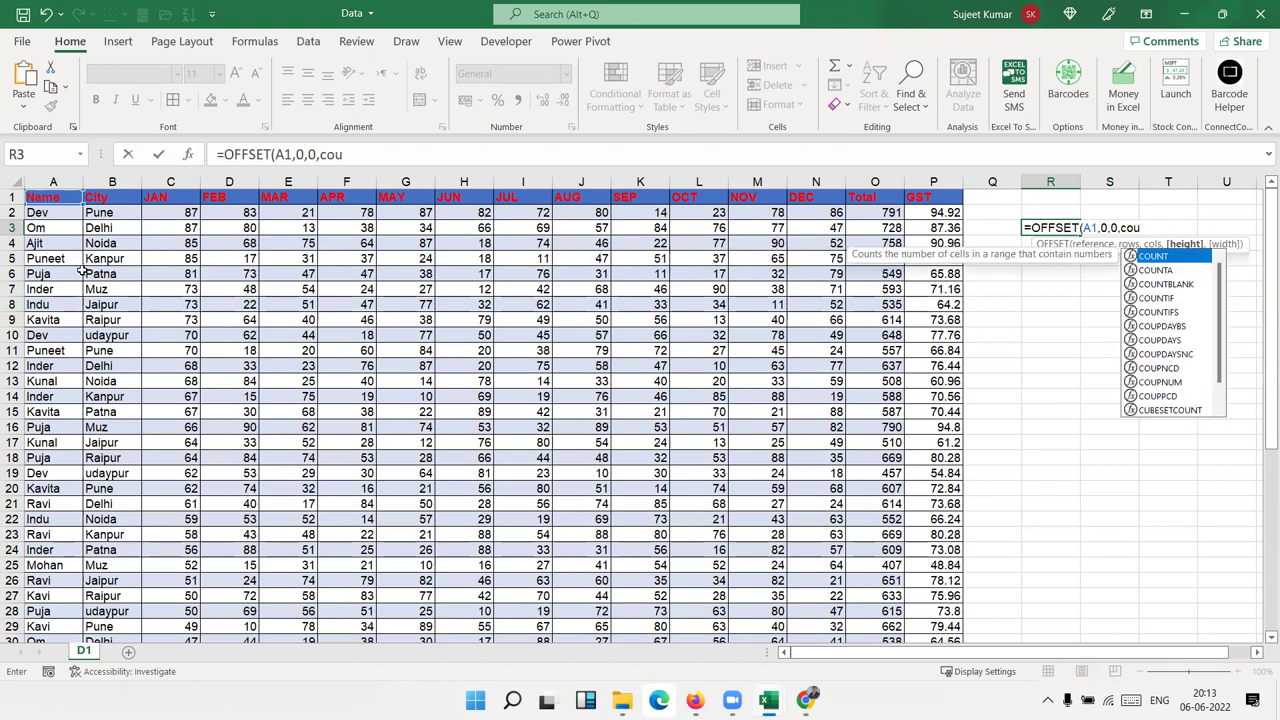
key("Down")
key("Tab")
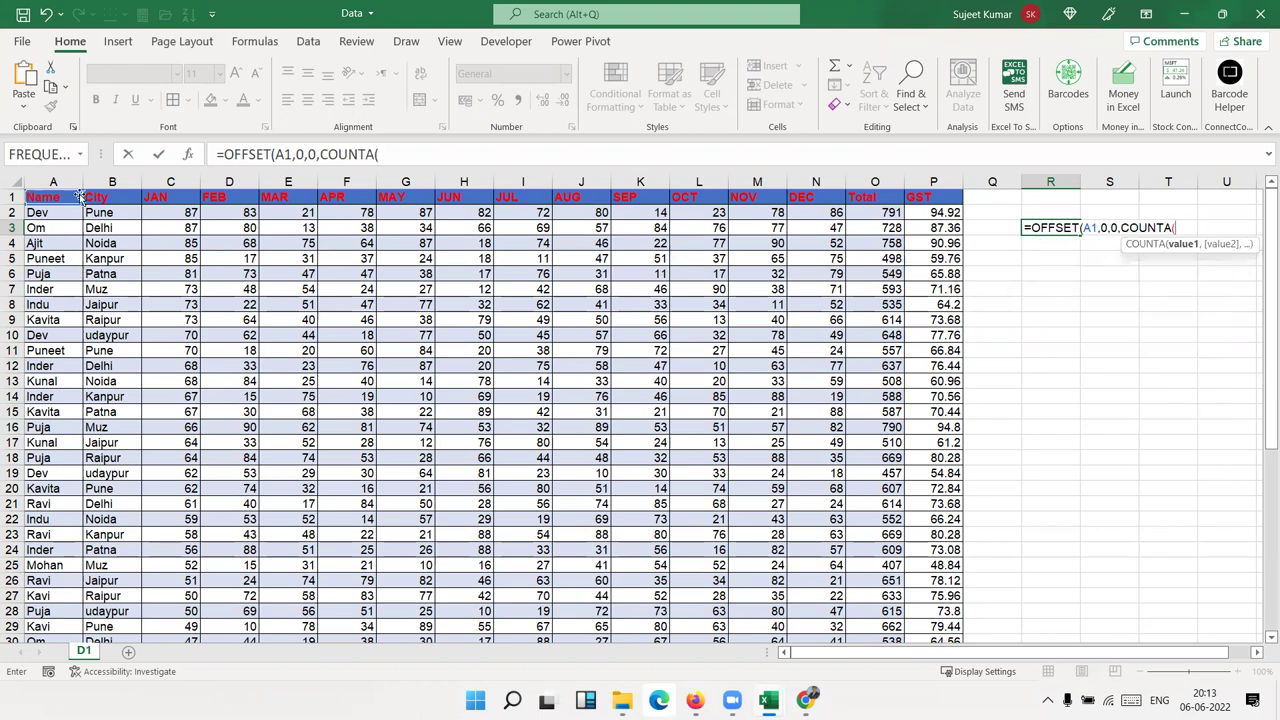
Finish it as =OFFSET(A1,0,0,COUNTA(A:A),COUNTA(1:1)) and accept Excel's correction
left_click(74, 182)
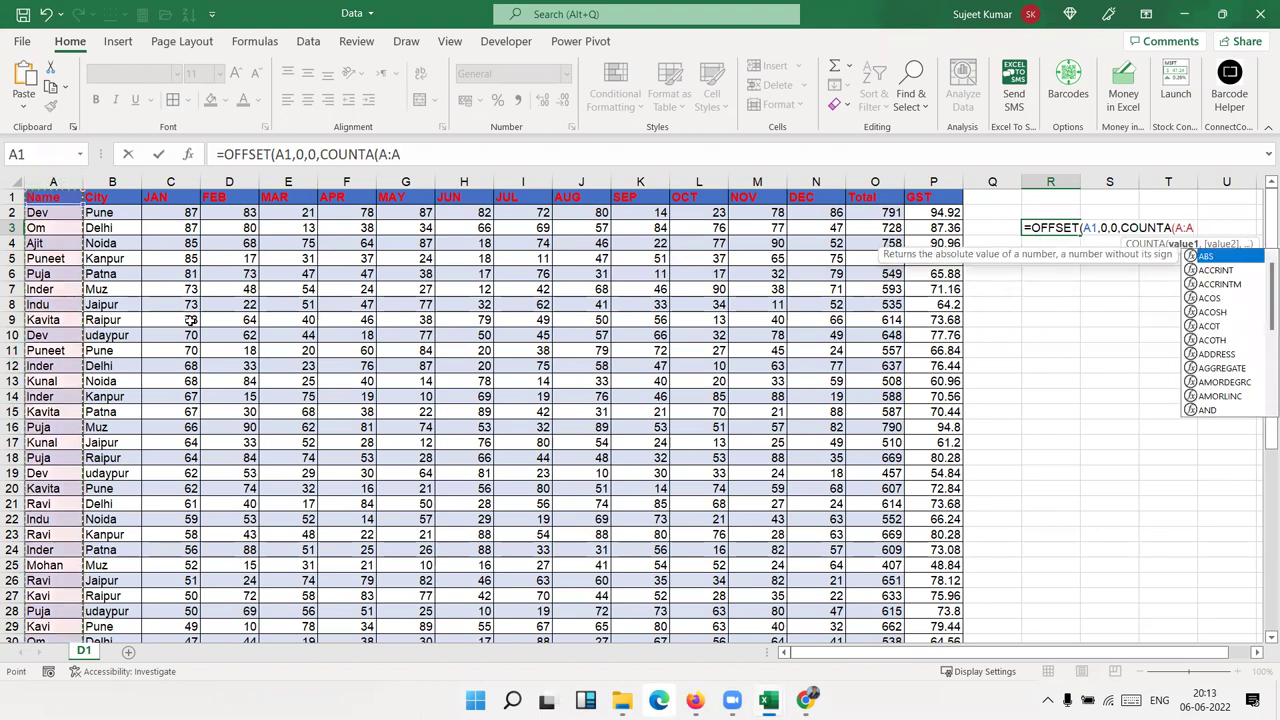
type("),")
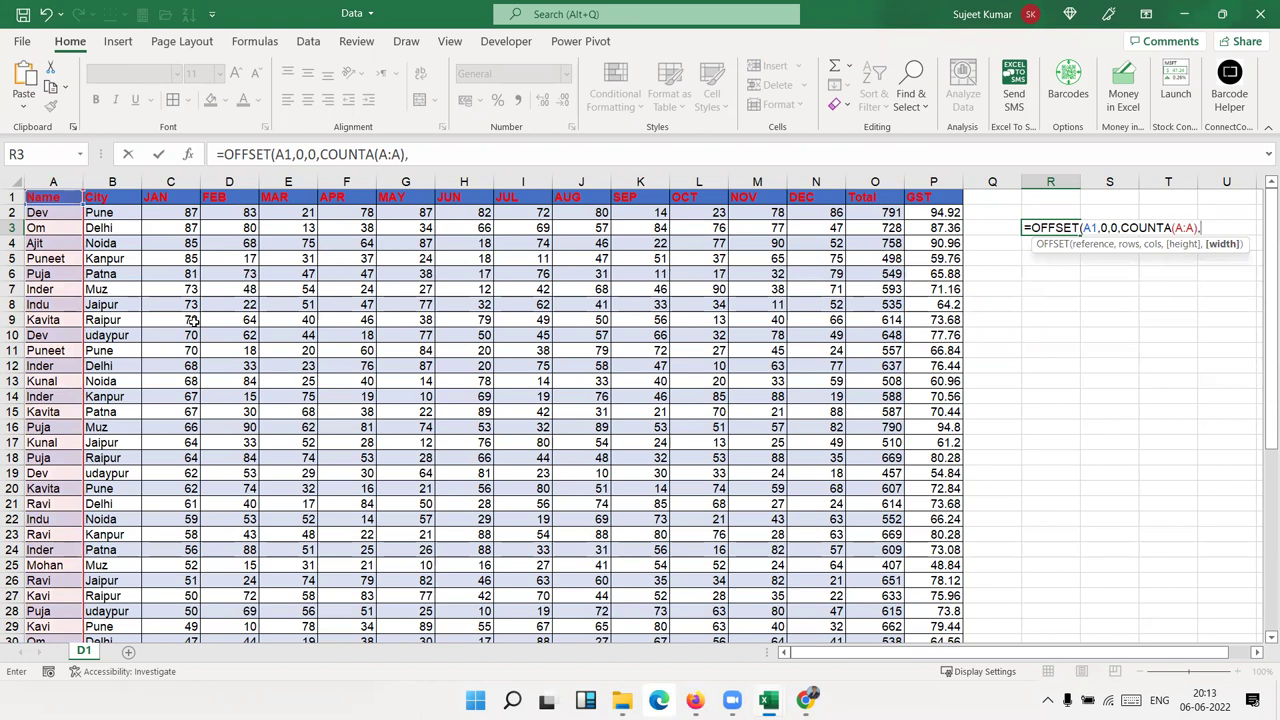
type("co")
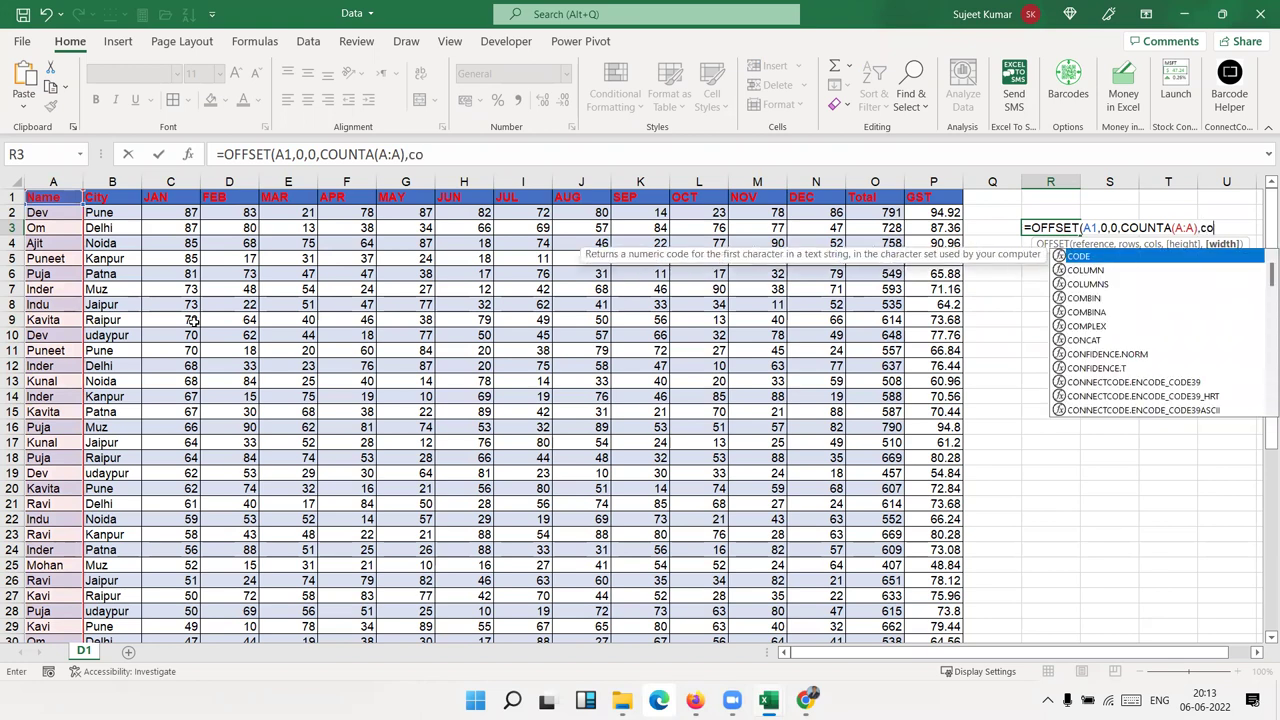
type("un")
key("Tab")
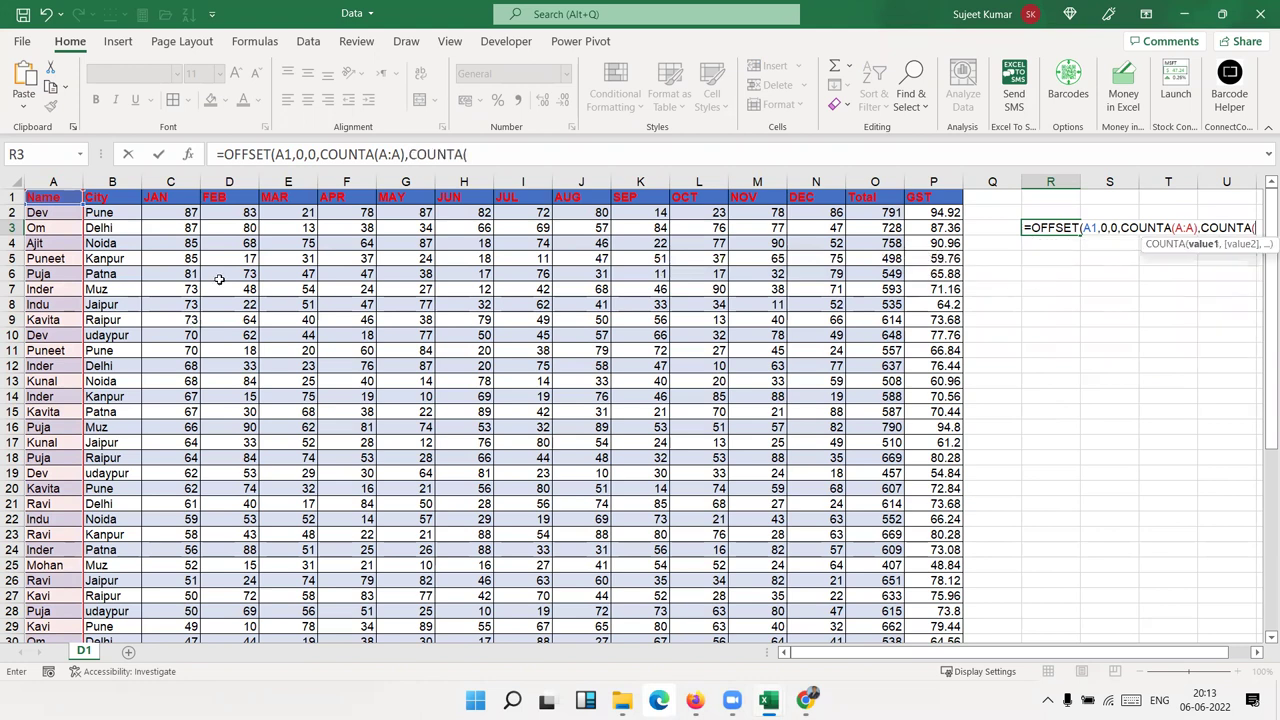
left_click(11, 197)
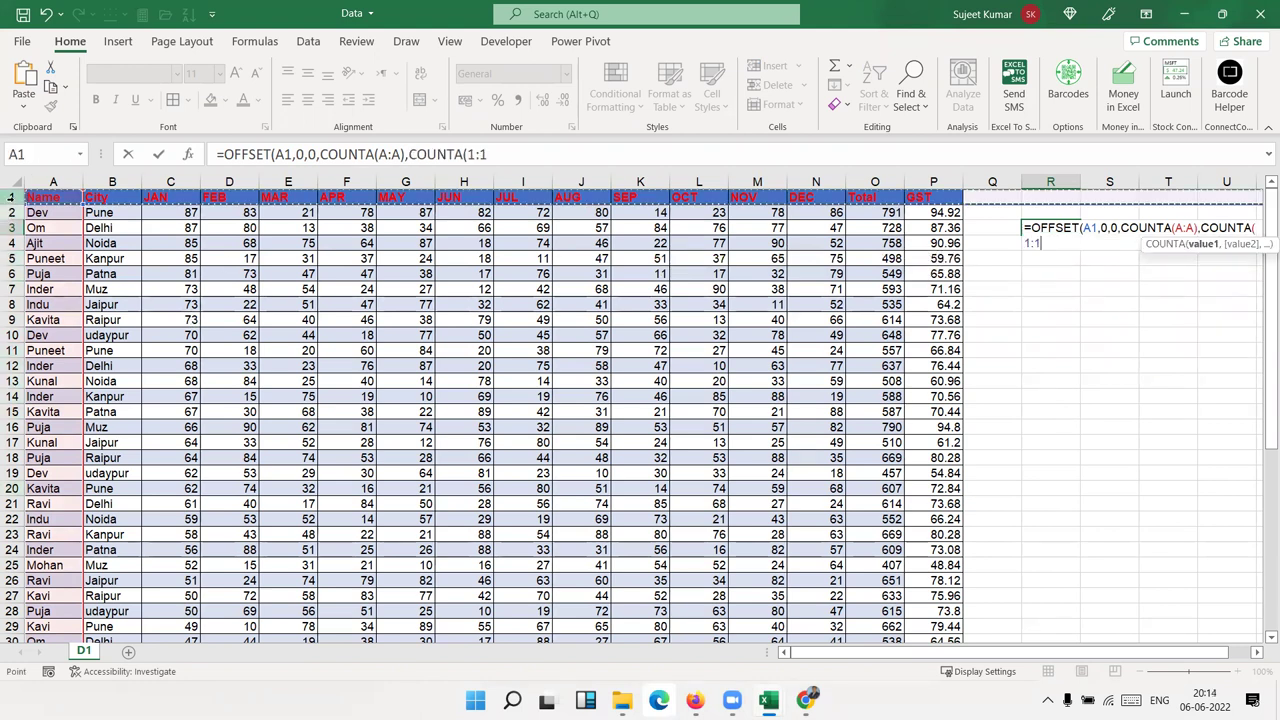
type(")")
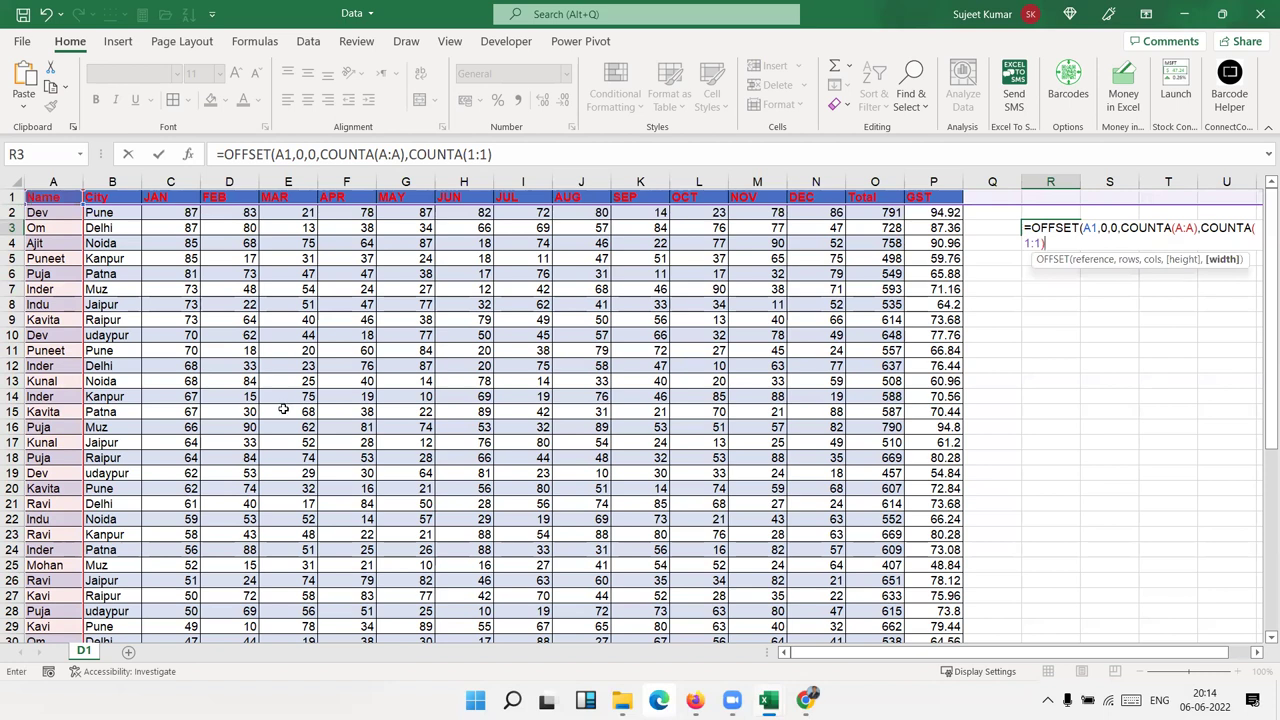
key("Return")
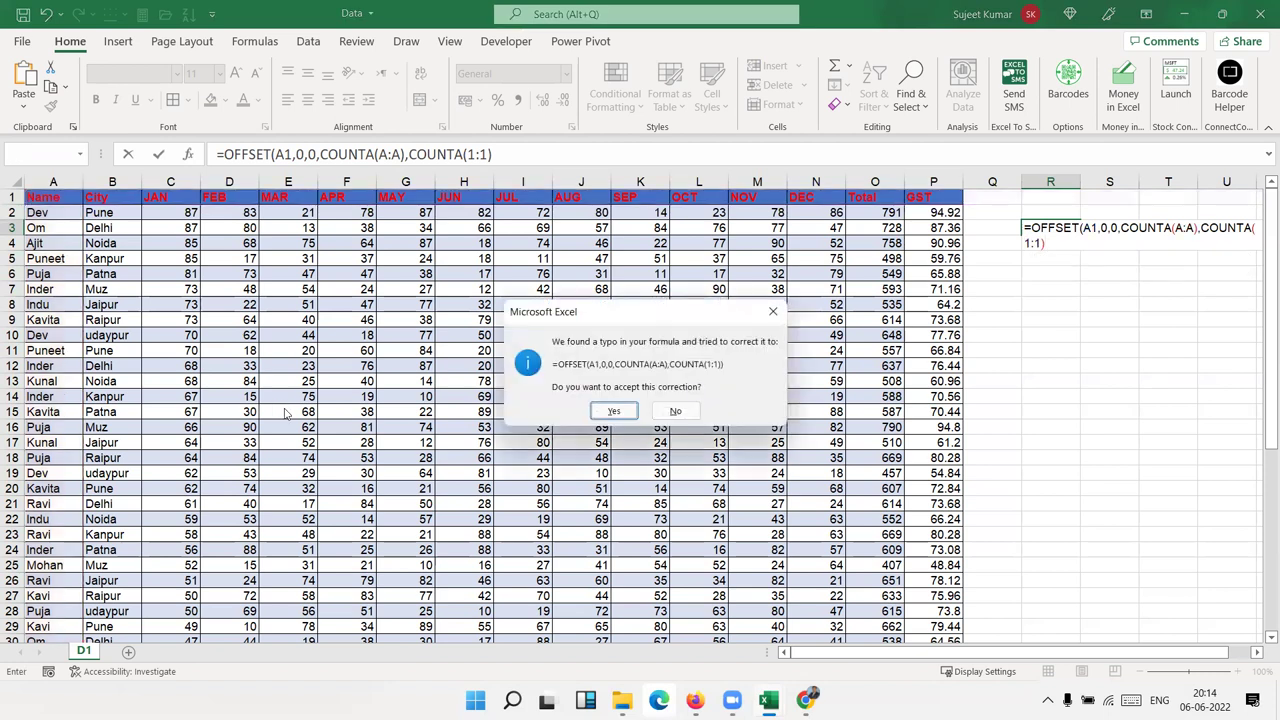
key("Return")
key("Right")
key("Right")
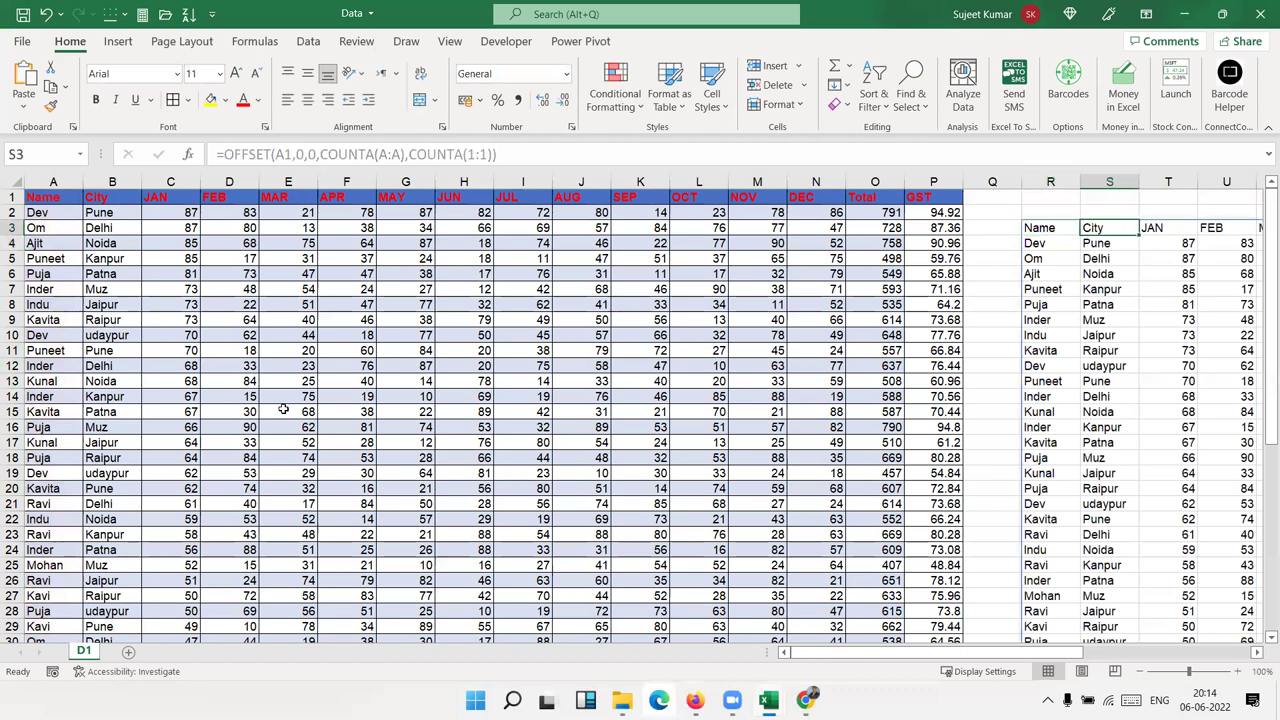
key("Right")
key("Right")
key("Right")
key("Right")
key("Right")
key("Right")
key("Right")
key("Right")
key("Right")
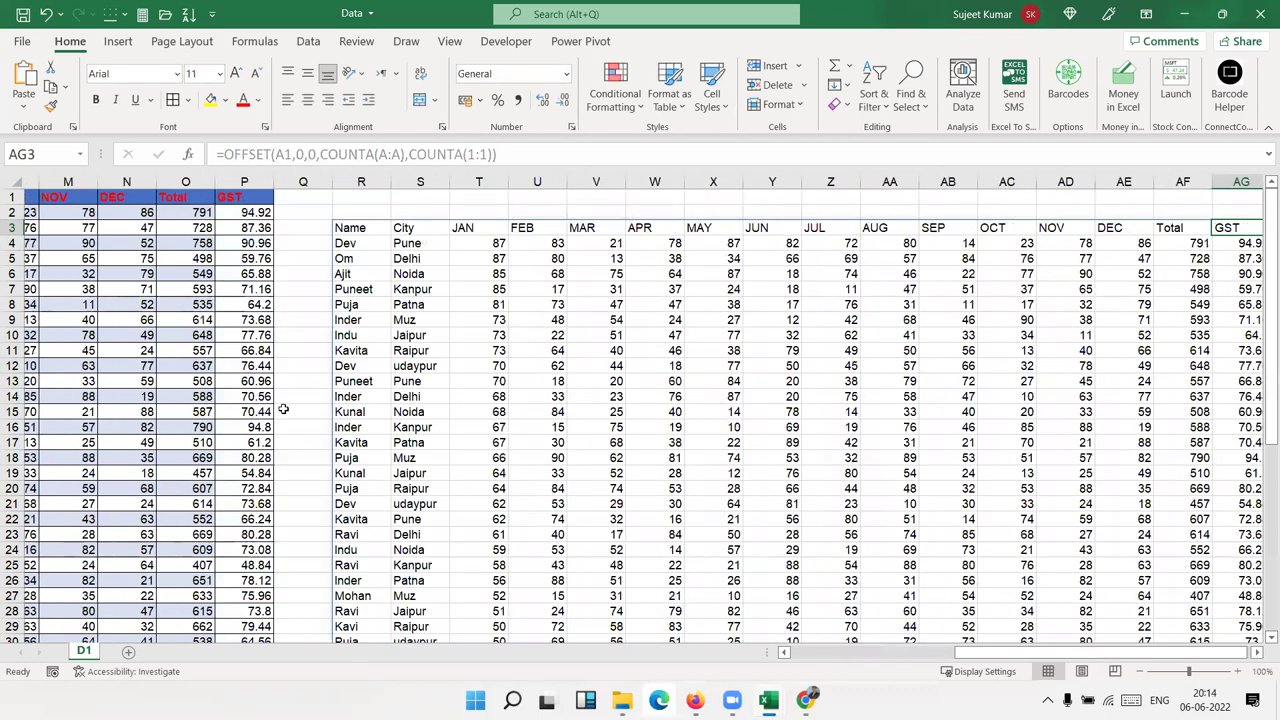
key("Right")
key("Left")
key("ctrl+Left")
key("ctrl+Left")
key("Left")
key("Right")
key("Right")
key("Right")
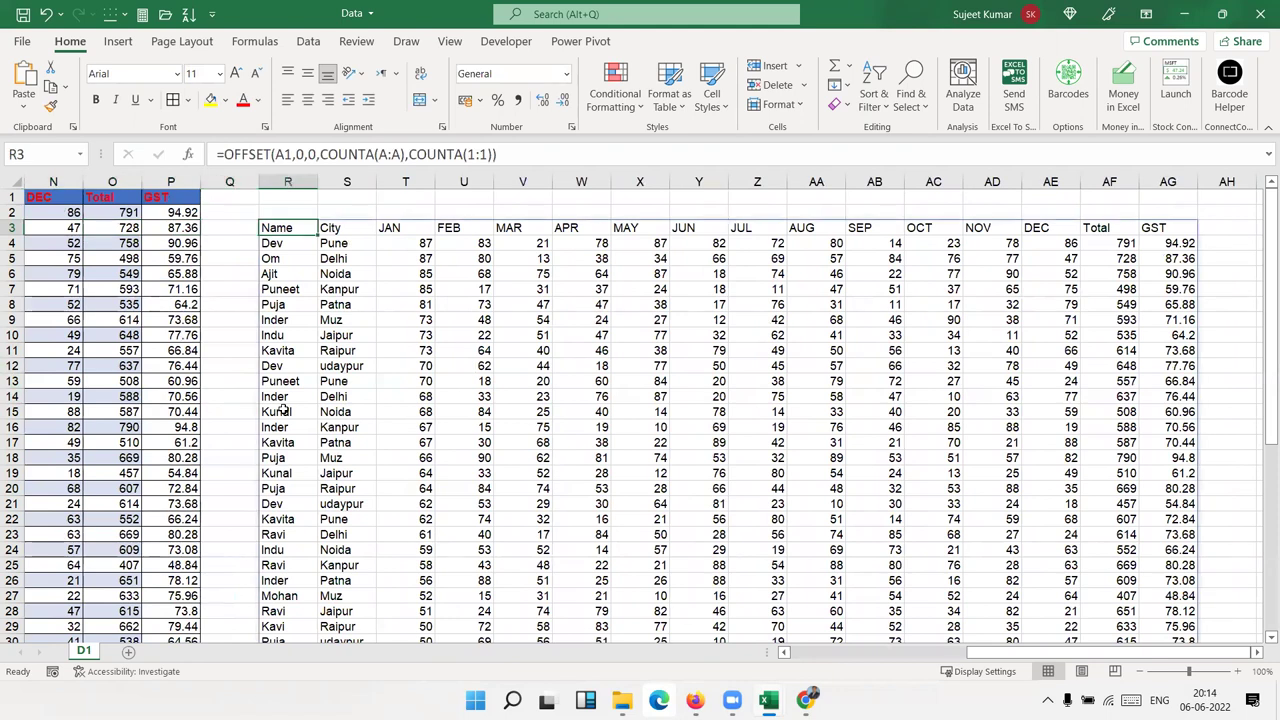
key("Down")
key("Down")
key("Down")
key("Down")
key("Down")
key("Down")
key("Down")
key("Down")
key("Down")
key("Down")
key("Down")
key("Down")
key("Down")
key("Down")
key("Down")
key("Down")
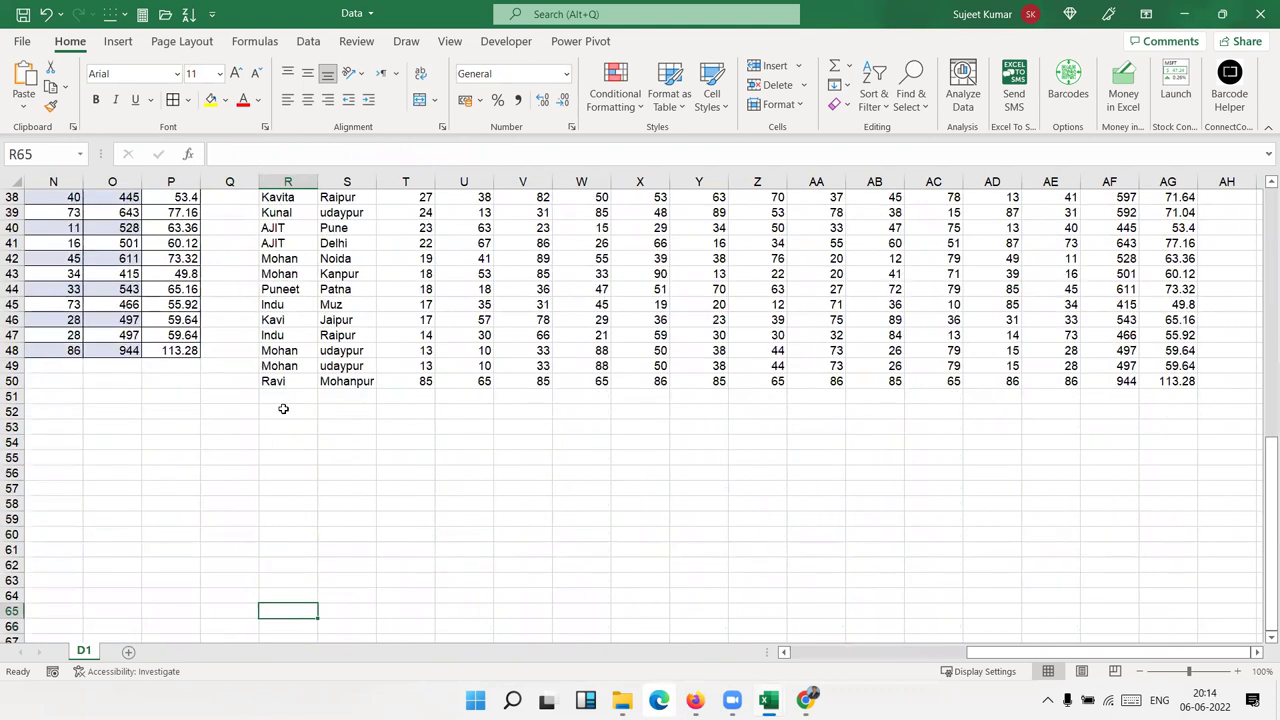
key("ctrl+Up")
key("Up")
key("Up")
key("Up")
key("Left")
key("Left")
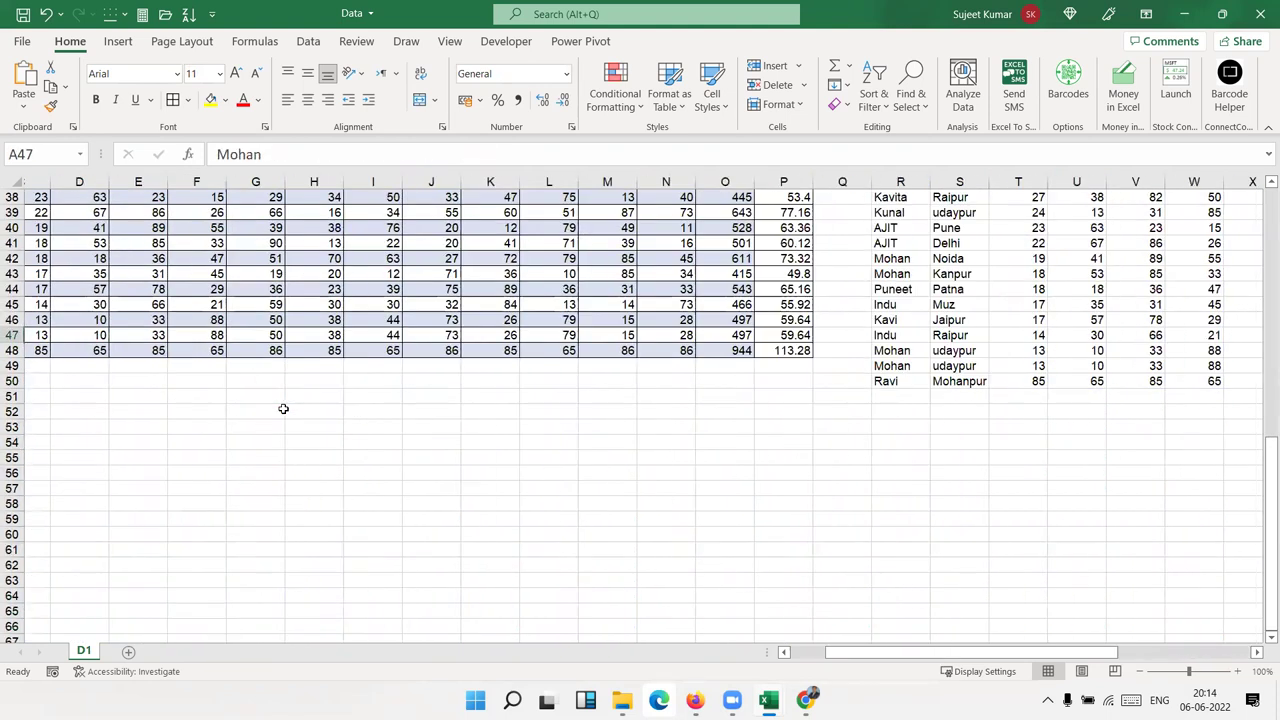
key("Home")
key("Down")
key("Down")
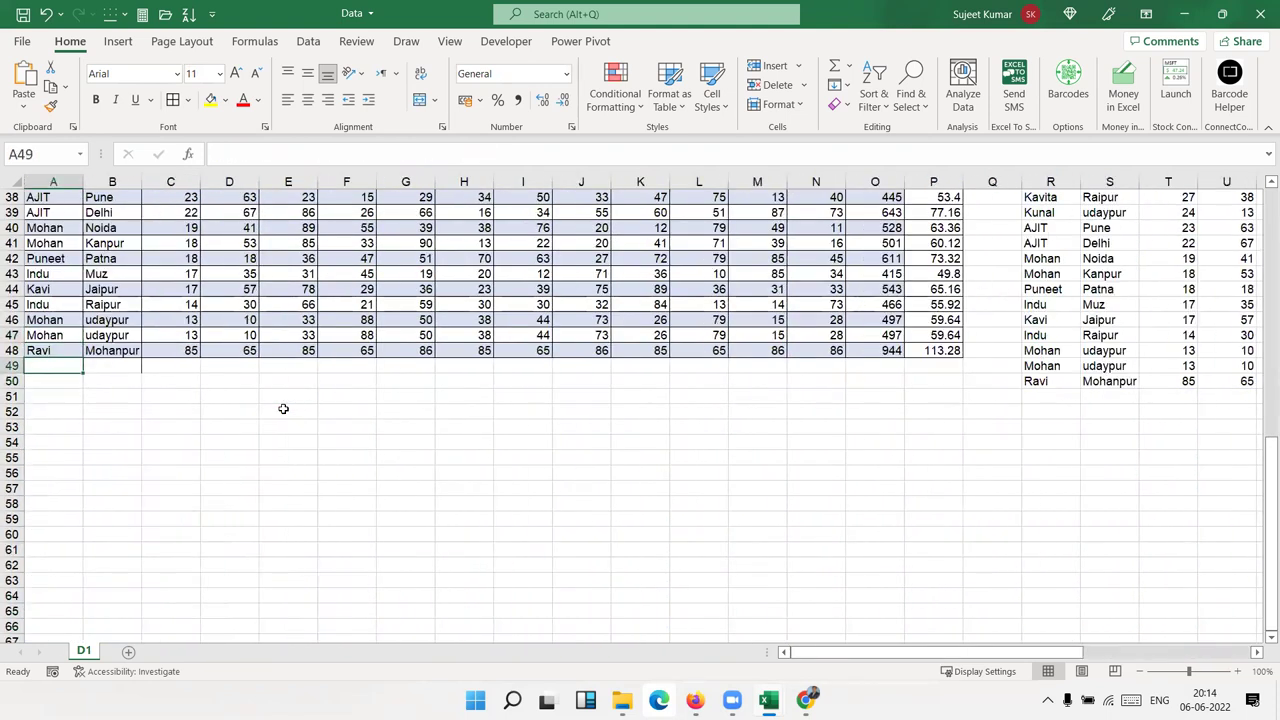
type("Mohan")
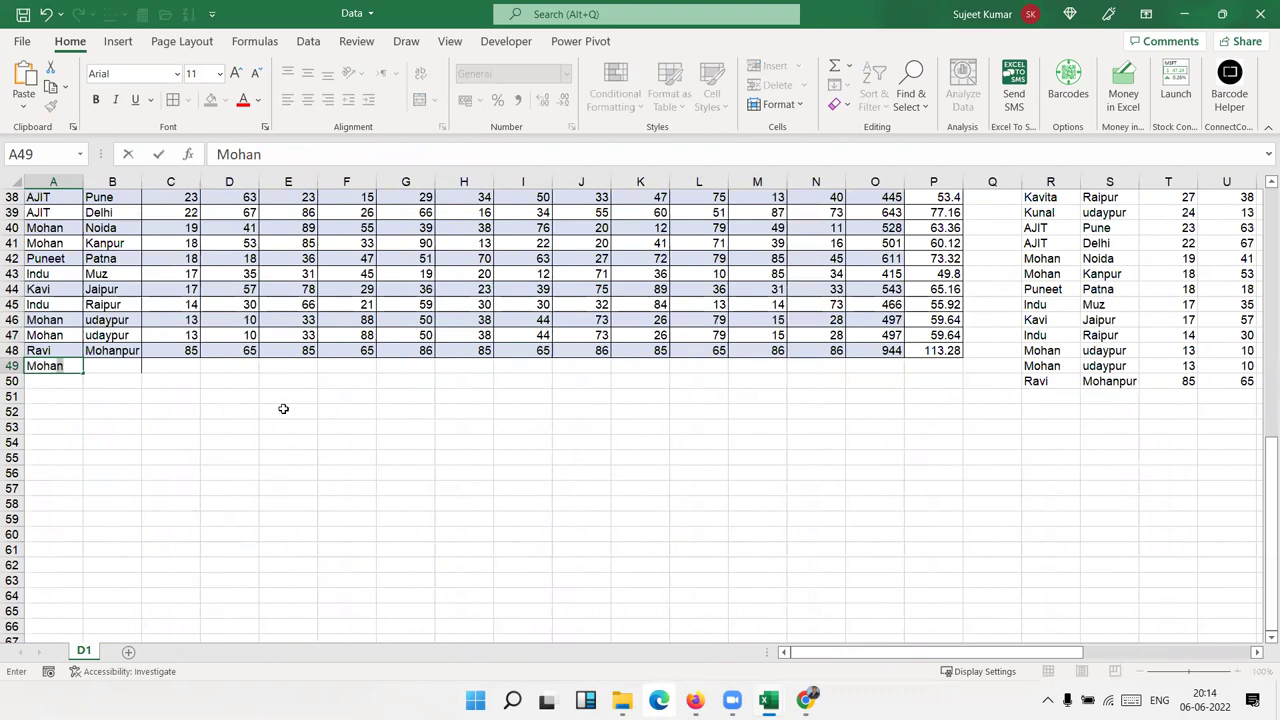
key("Return")
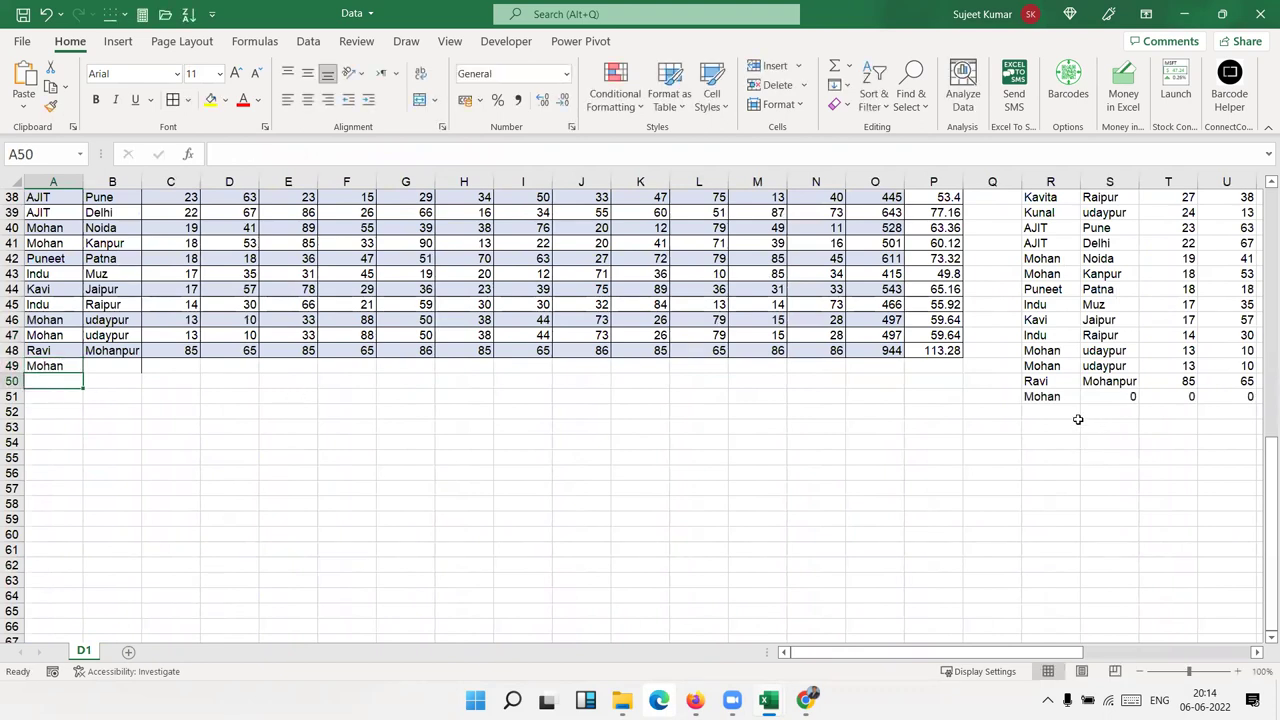
key("Up")
key("Delete")
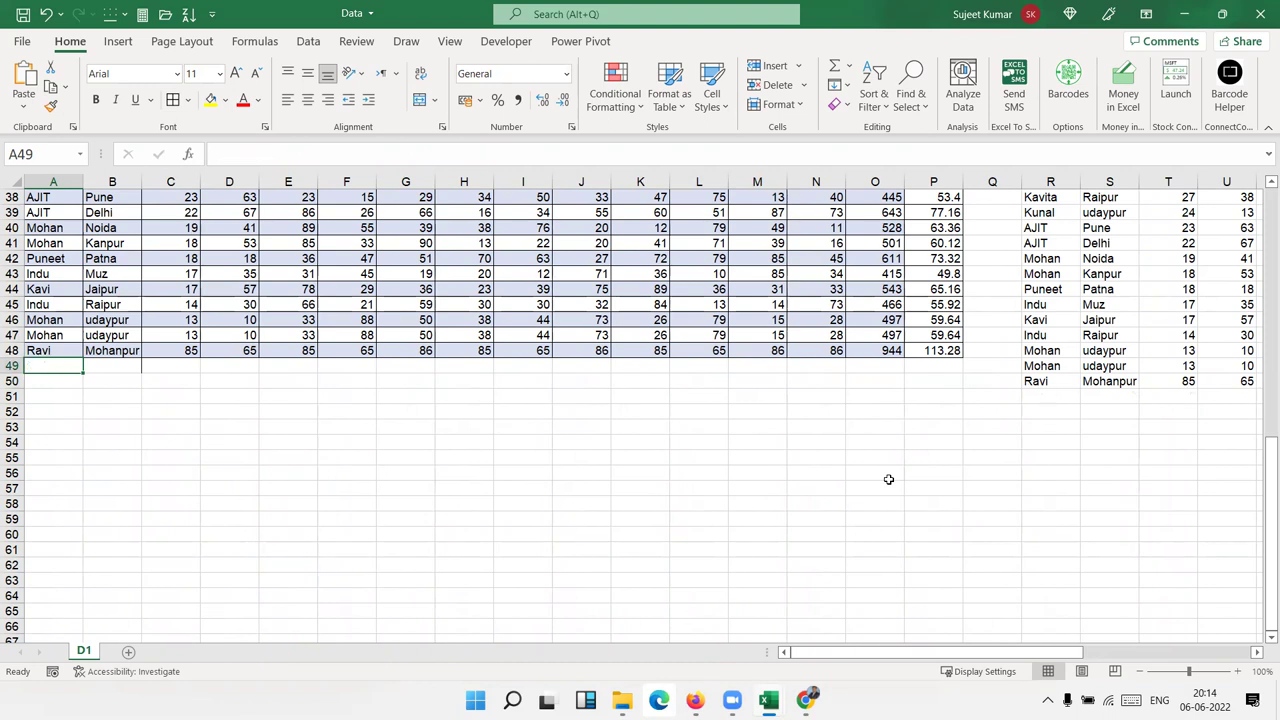
key("Up")
key("ctrl+Home")
key("Right")
key("Right")
key("Right")
key("Right")
key("Right")
key("Right")
key("ctrl+Right")
key("ctrl+Right")
key("ctrl+Left")
key("ctrl+Left")
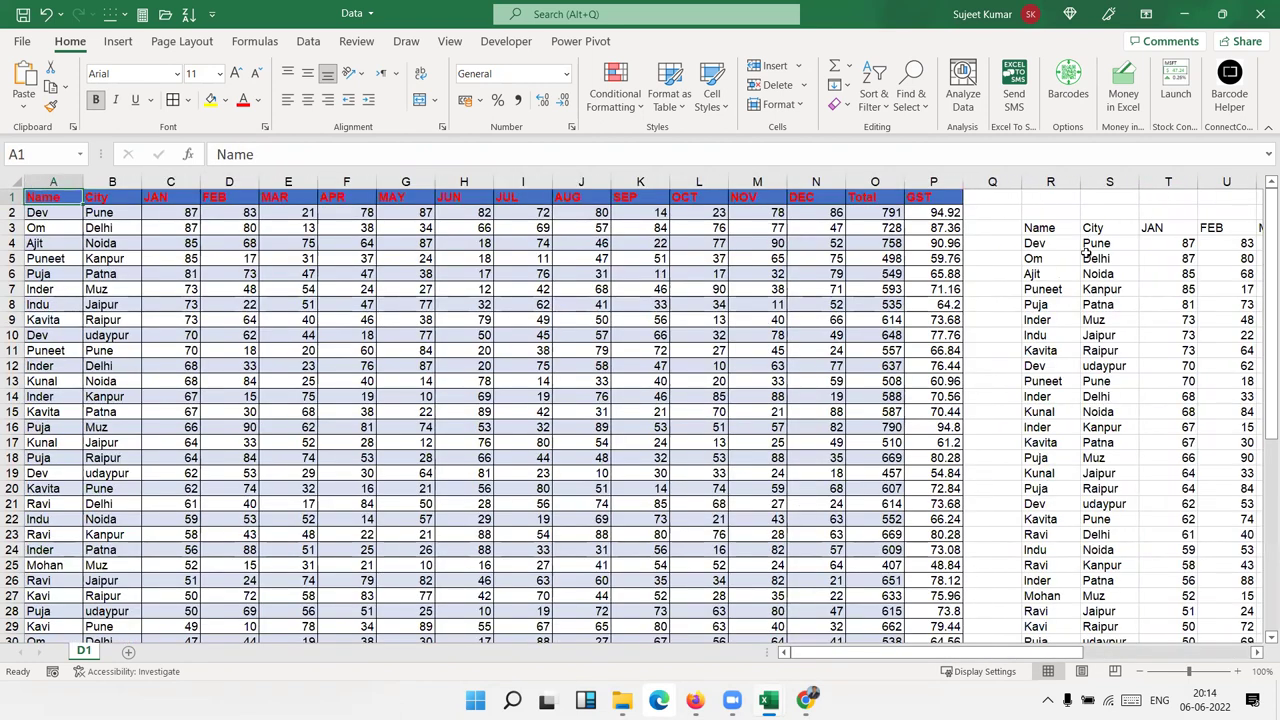
Change R3's formula to =OFFSET($A$1,0,0,COUNTA($A:$A),COUNTA($1:$1)) using F4 for absolute references
left_click(1066, 231)
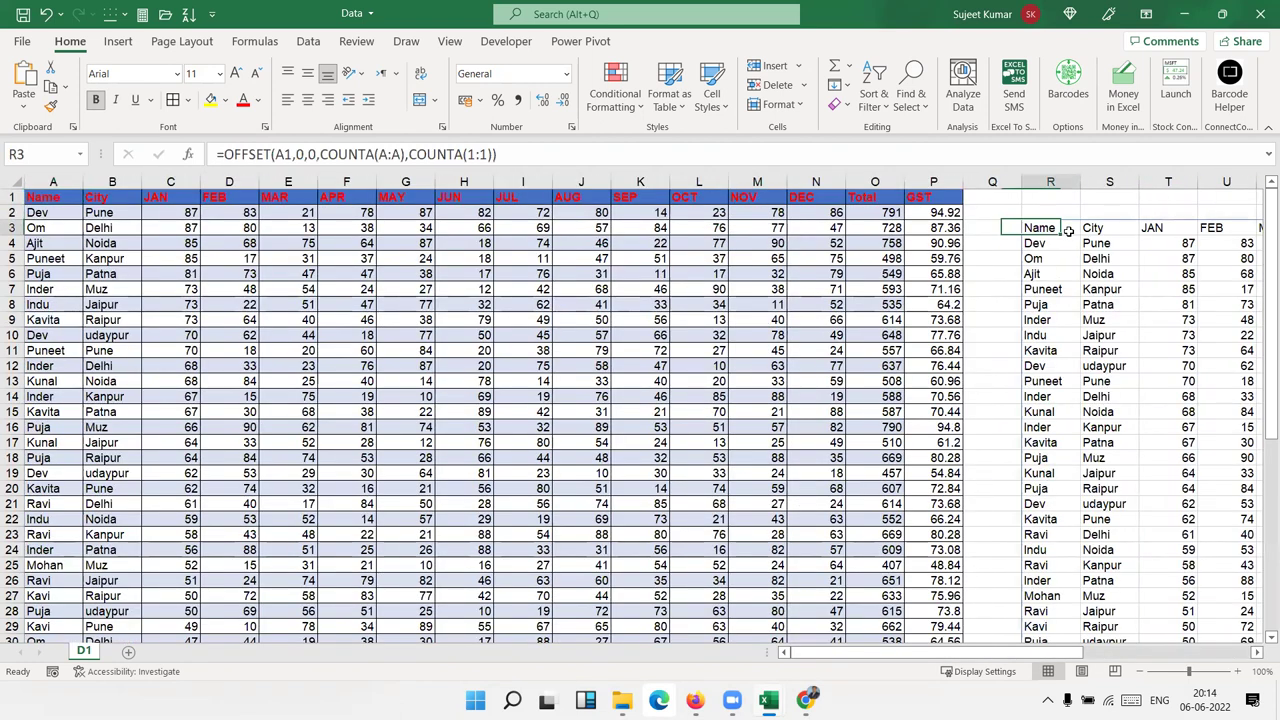
left_click(288, 153)
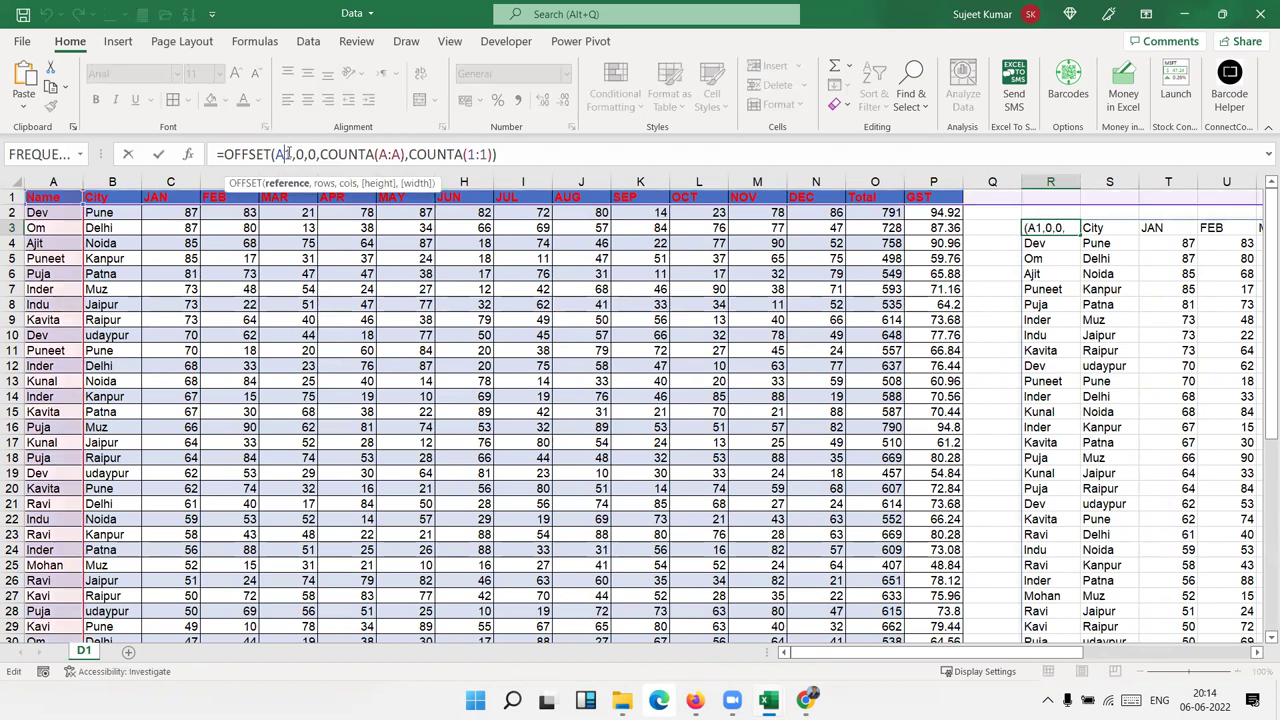
key("F4")
left_click(398, 154)
key("F4")
left_click(511, 154)
key("F4")
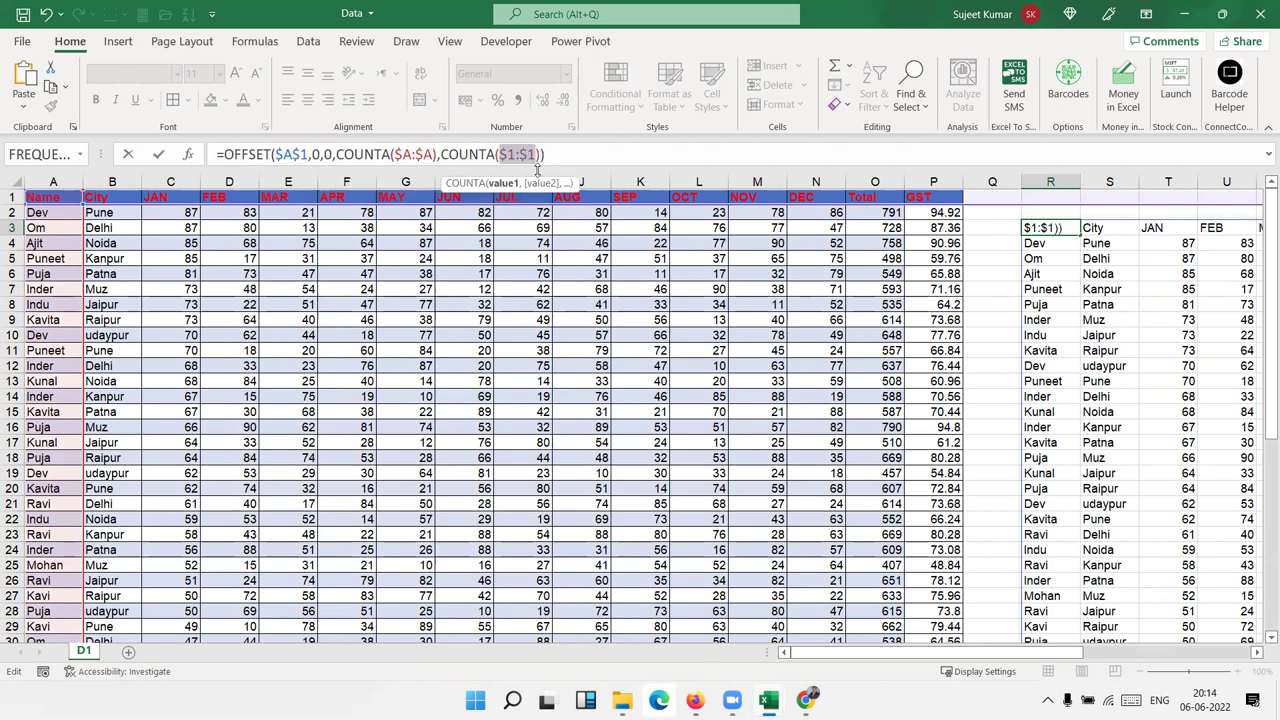
left_click_drag(547, 154, 110, 172)
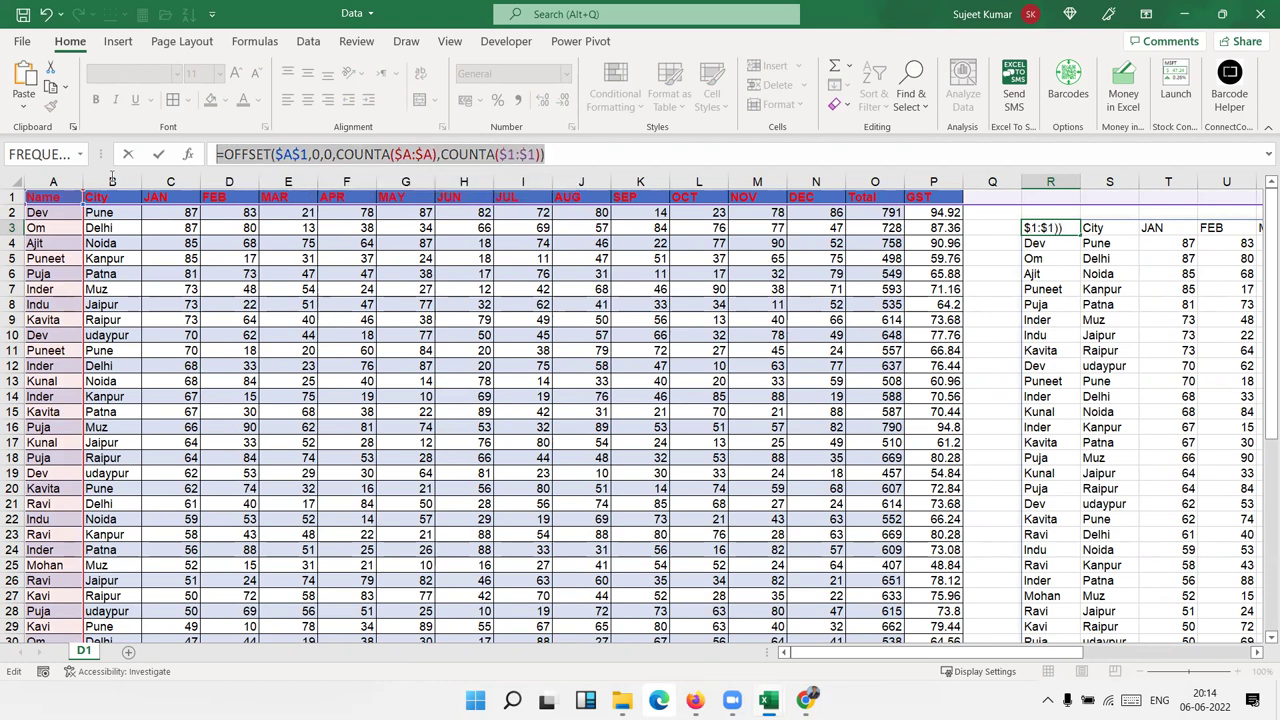
key("ctrl+Return")
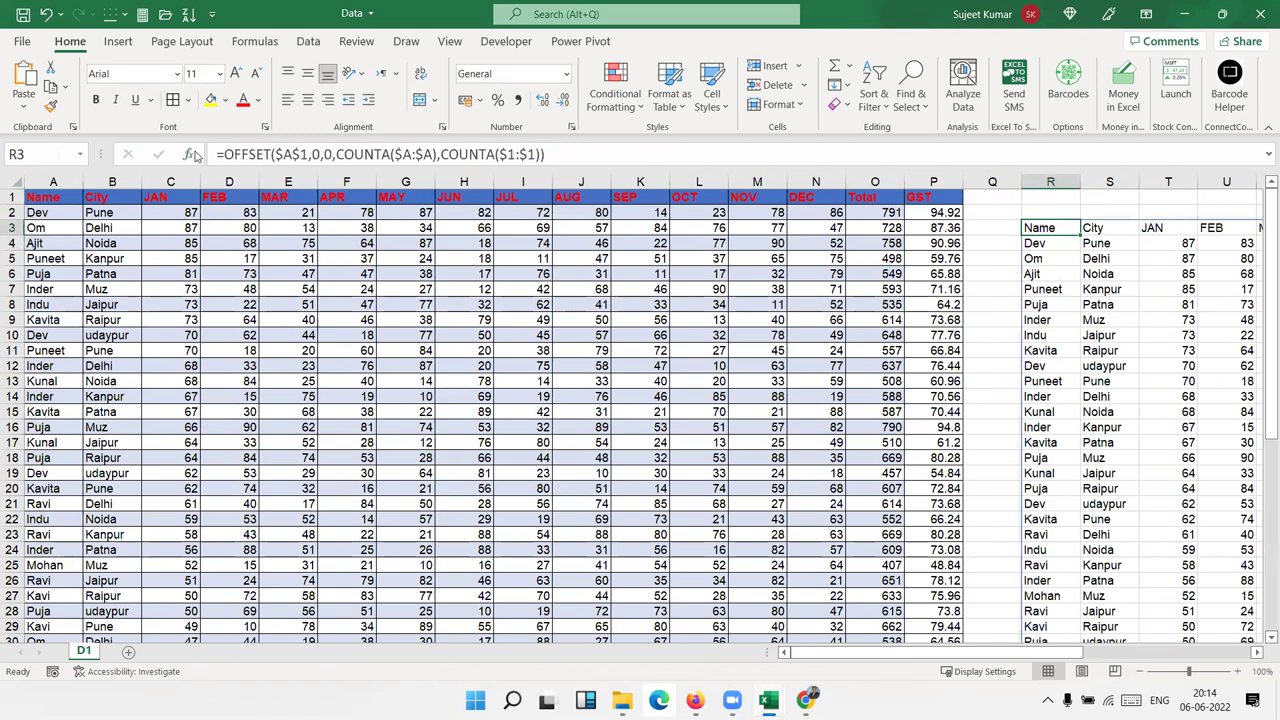
left_click_drag(40, 197, 585, 457)
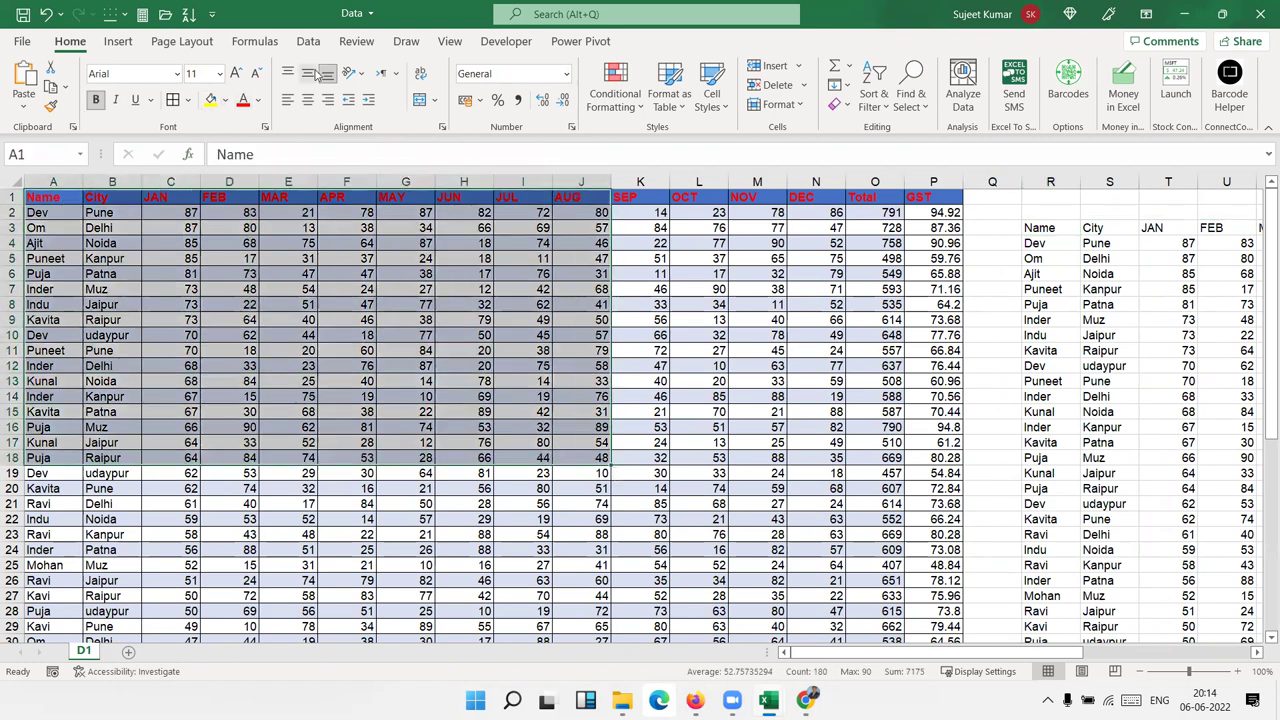
Copy the OFFSET/COUNTA formula text from cell R3
left_click(276, 45)
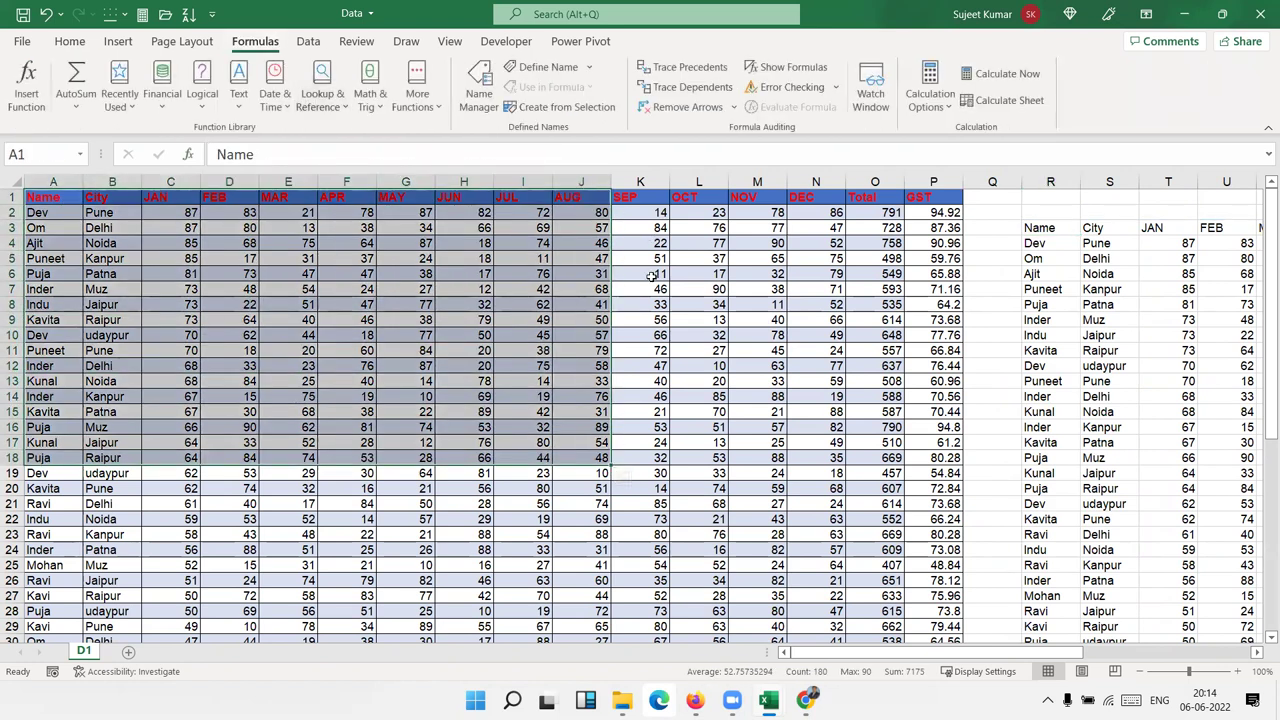
left_click(652, 275)
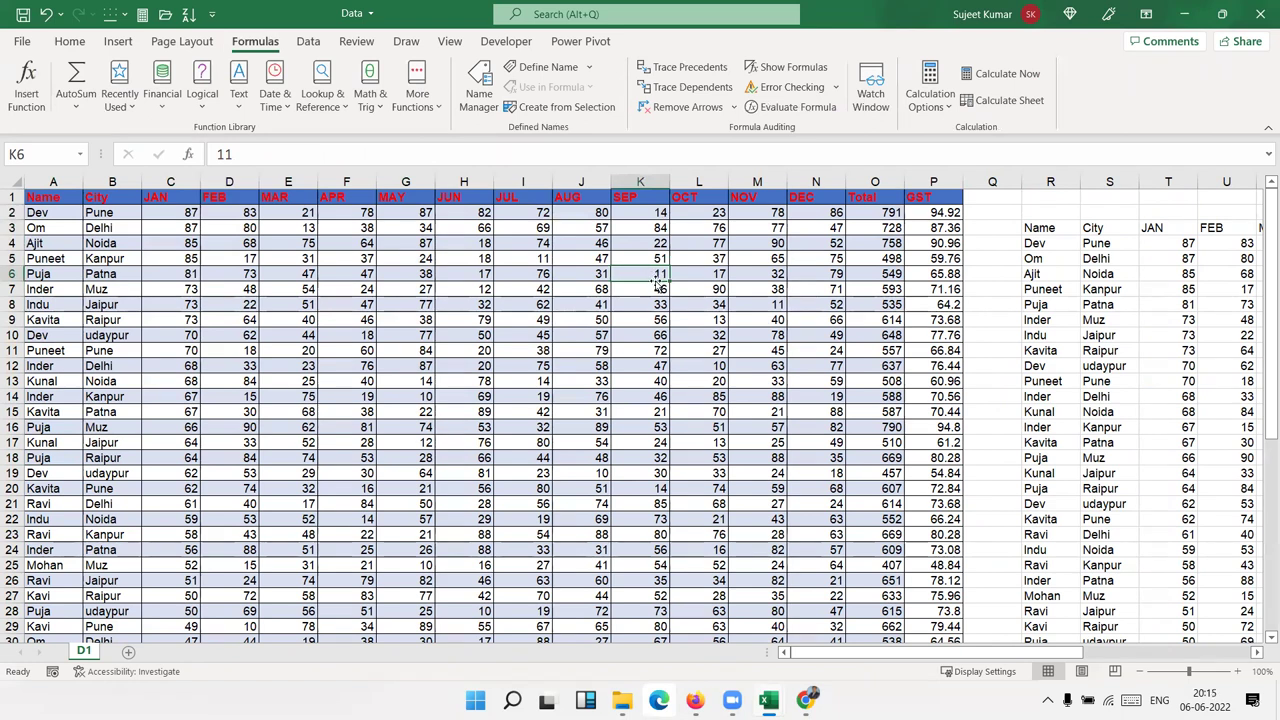
left_click(1044, 232)
left_click(566, 156)
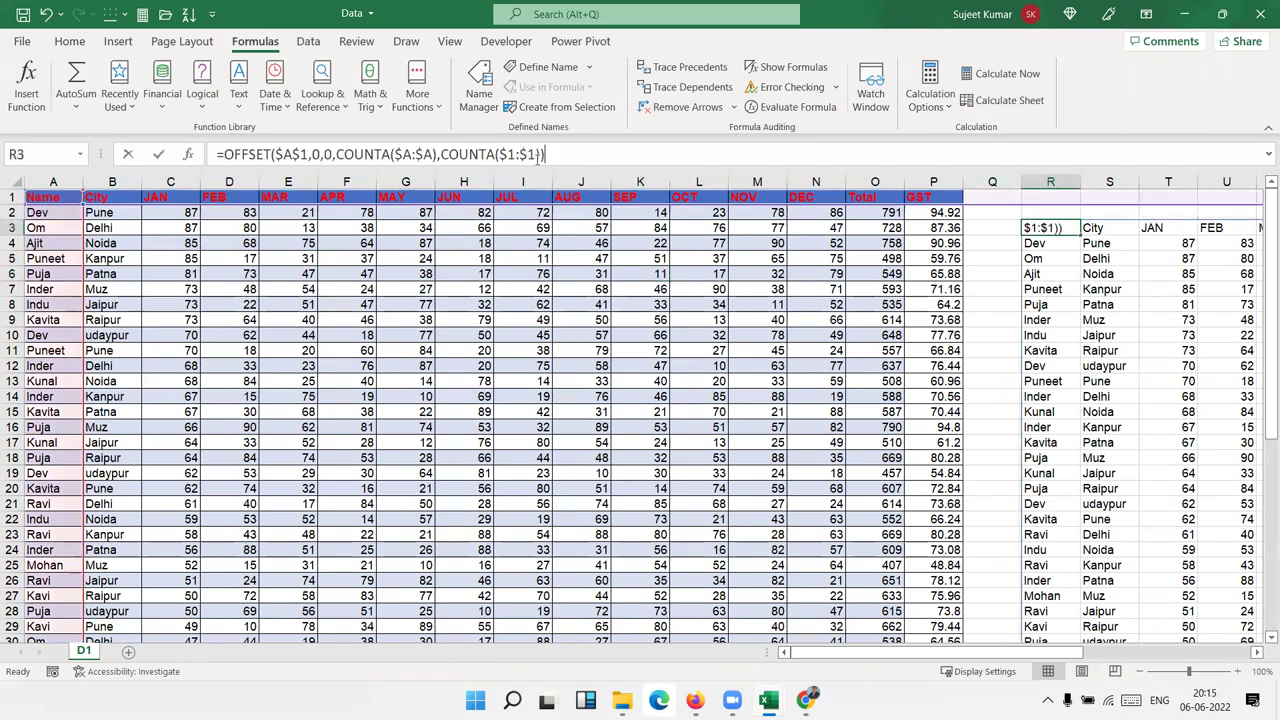
key("Return")
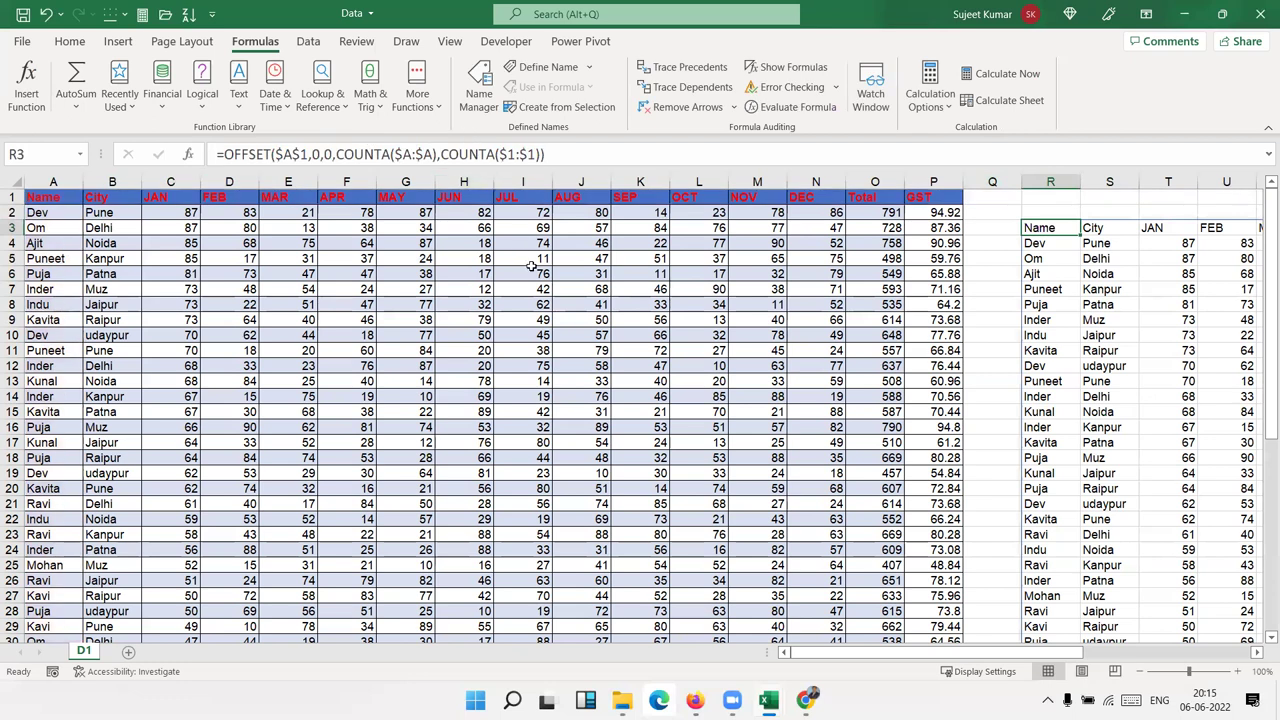
left_click(532, 266)
Define the name DT with the pasted OFFSET/COUNTA formula as its reference
left_click(550, 69)
type("DT")
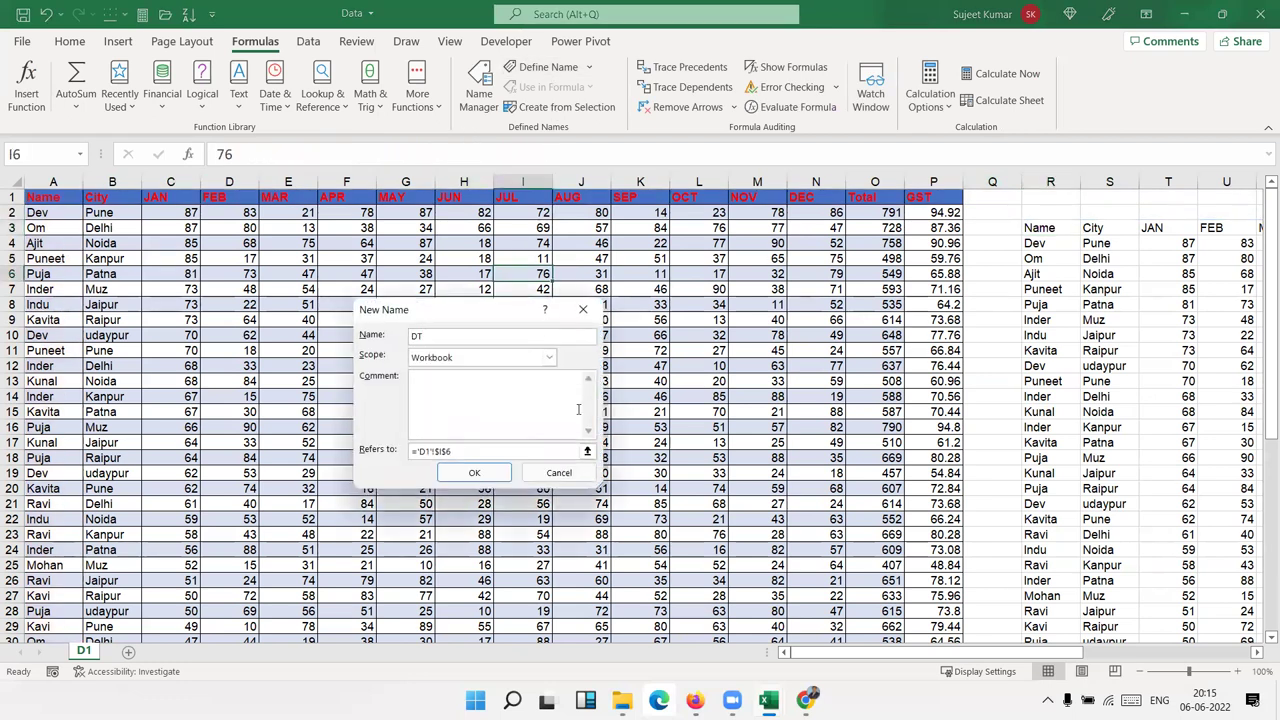
left_click(450, 451)
key("ctrl+v")
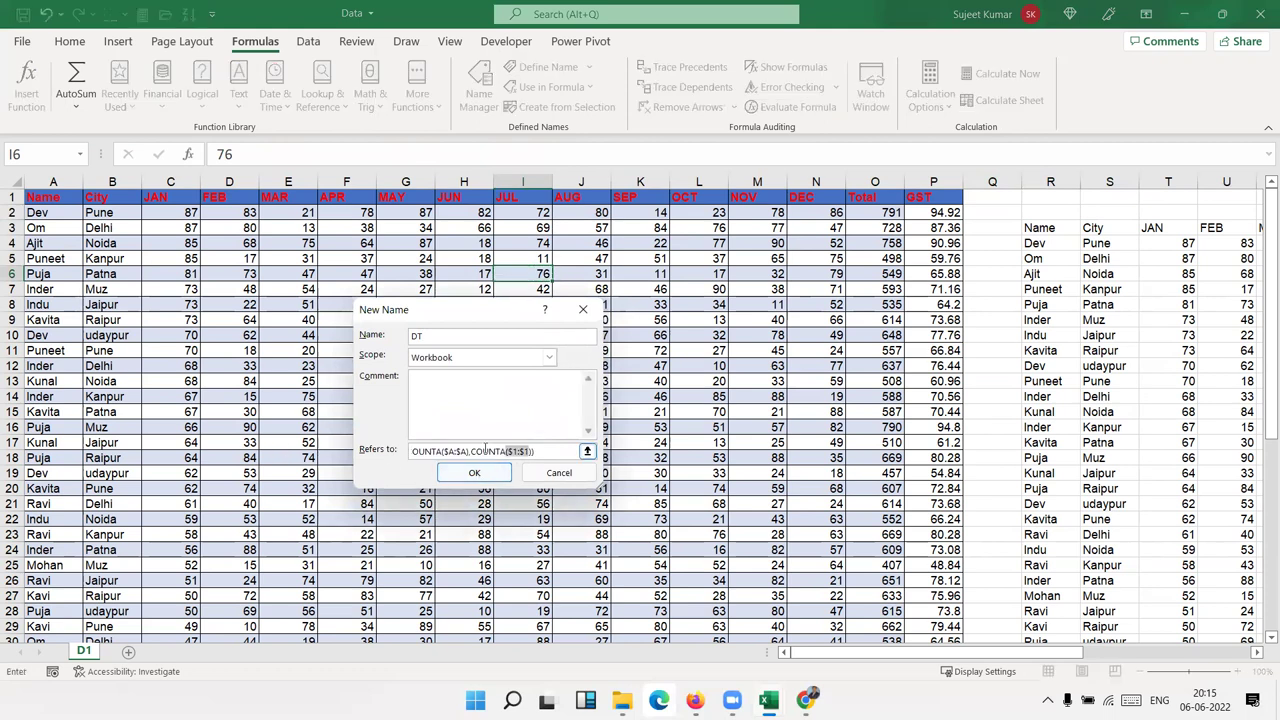
key("ctrl+a")
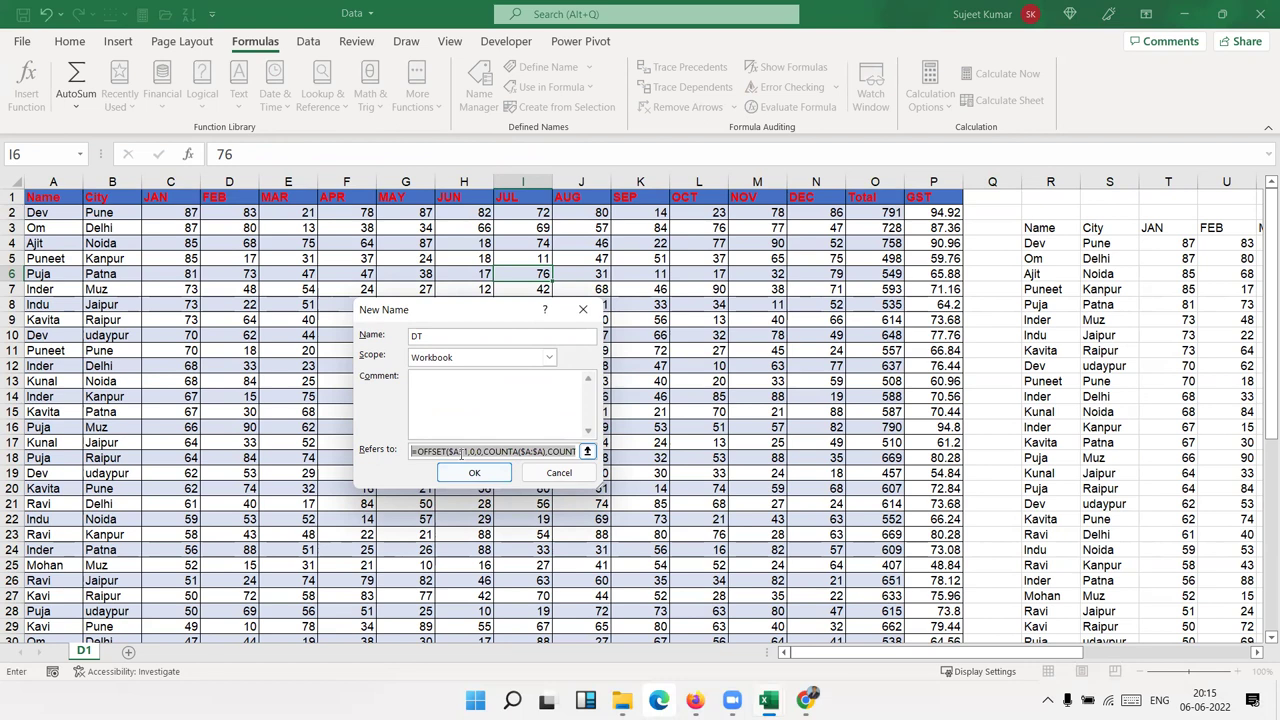
left_click(460, 451)
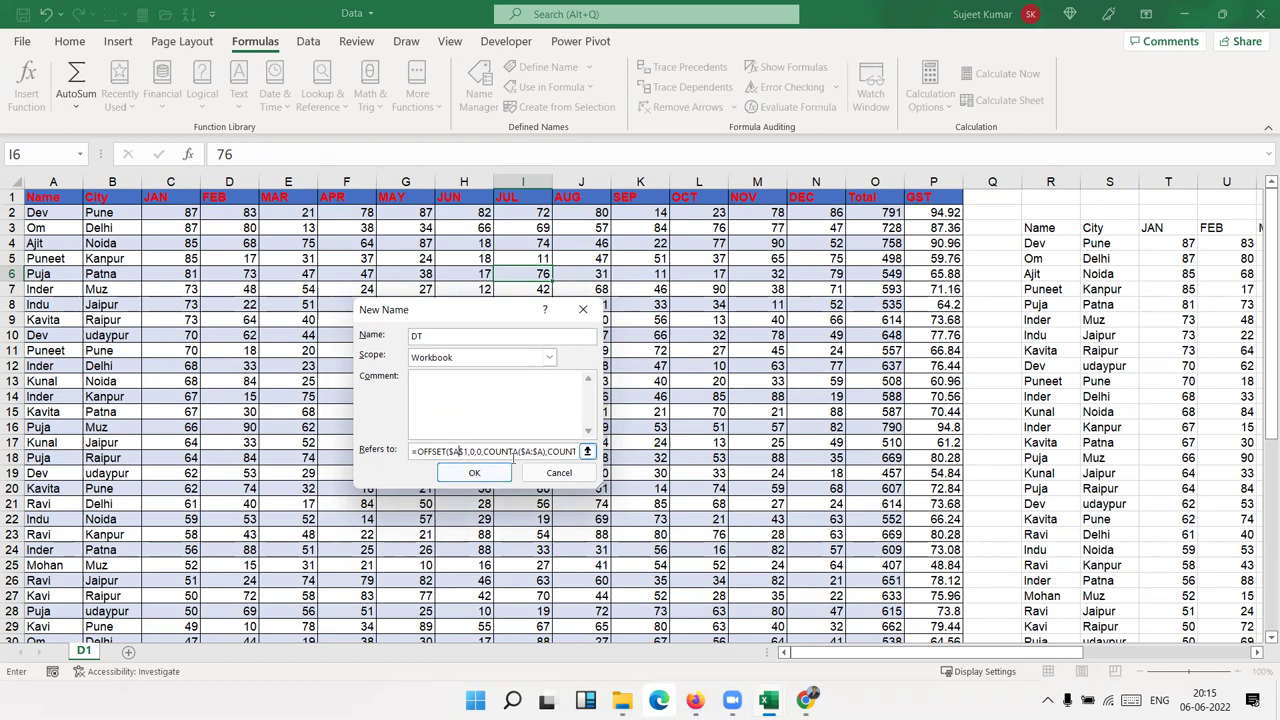
left_click(474, 472)
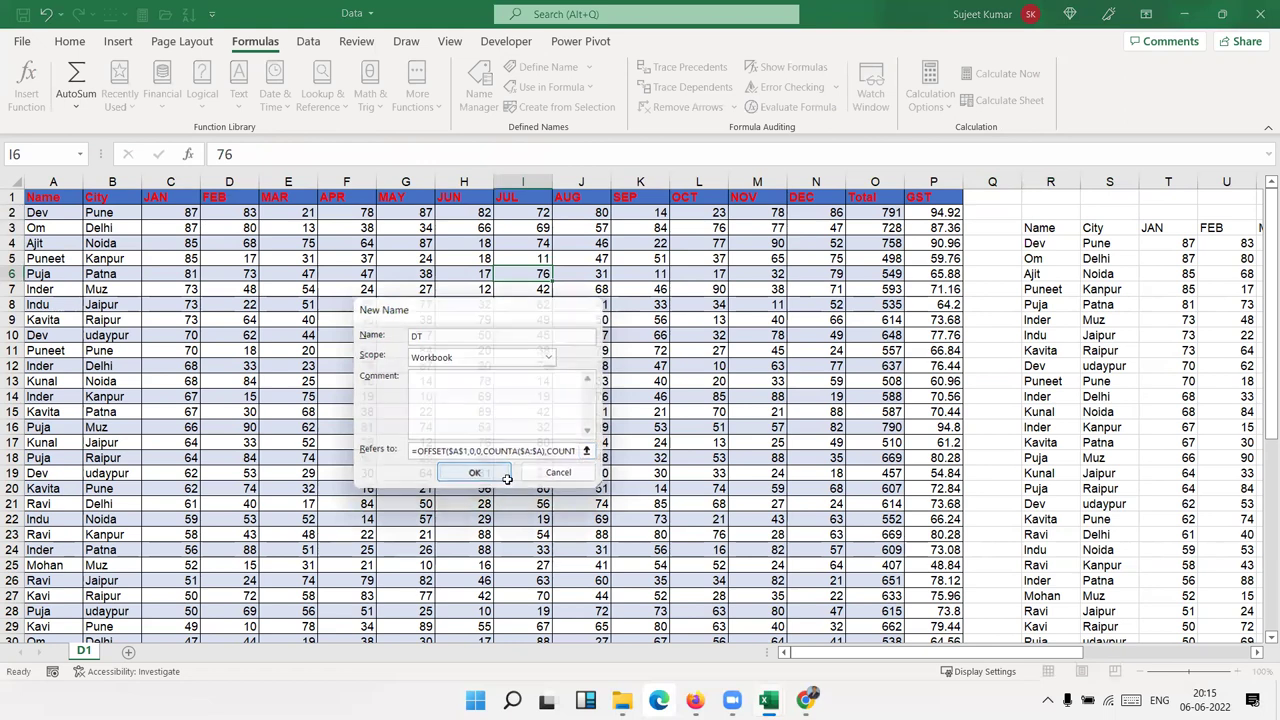
Insert a PivotTable on a new sheet using the DT named range as its source
left_click(127, 652)
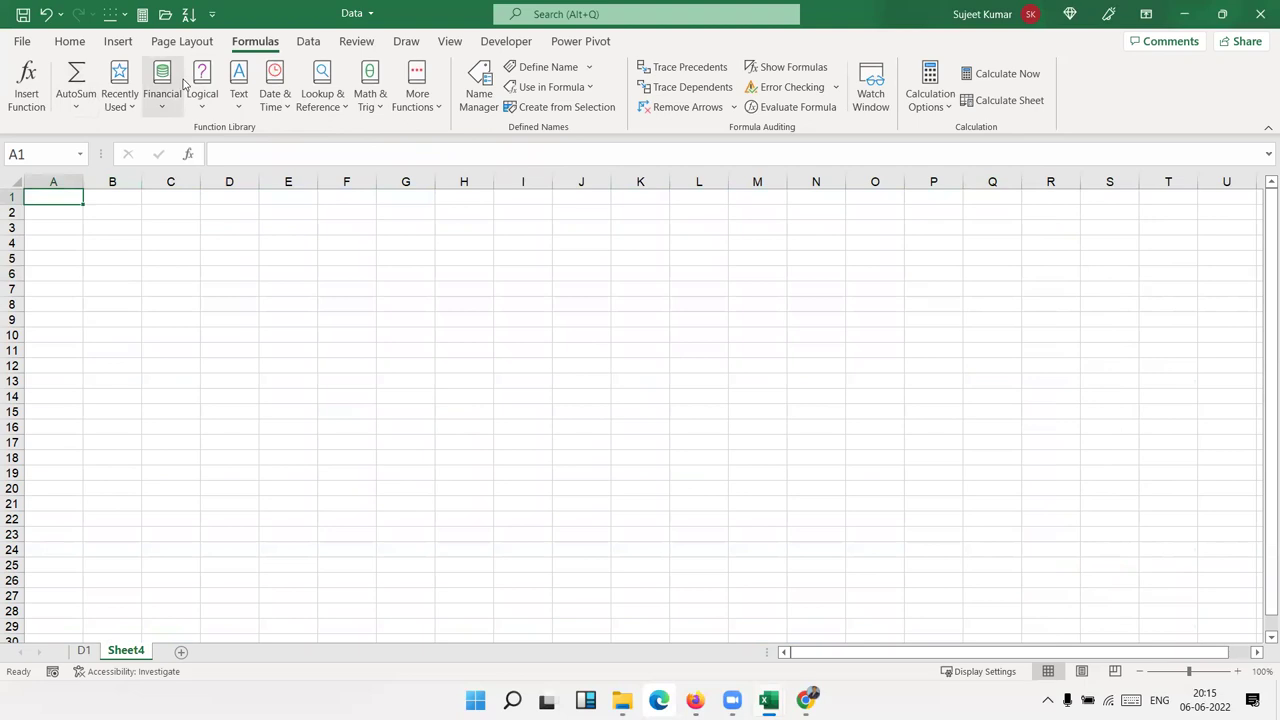
left_click(117, 41)
left_click(45, 78)
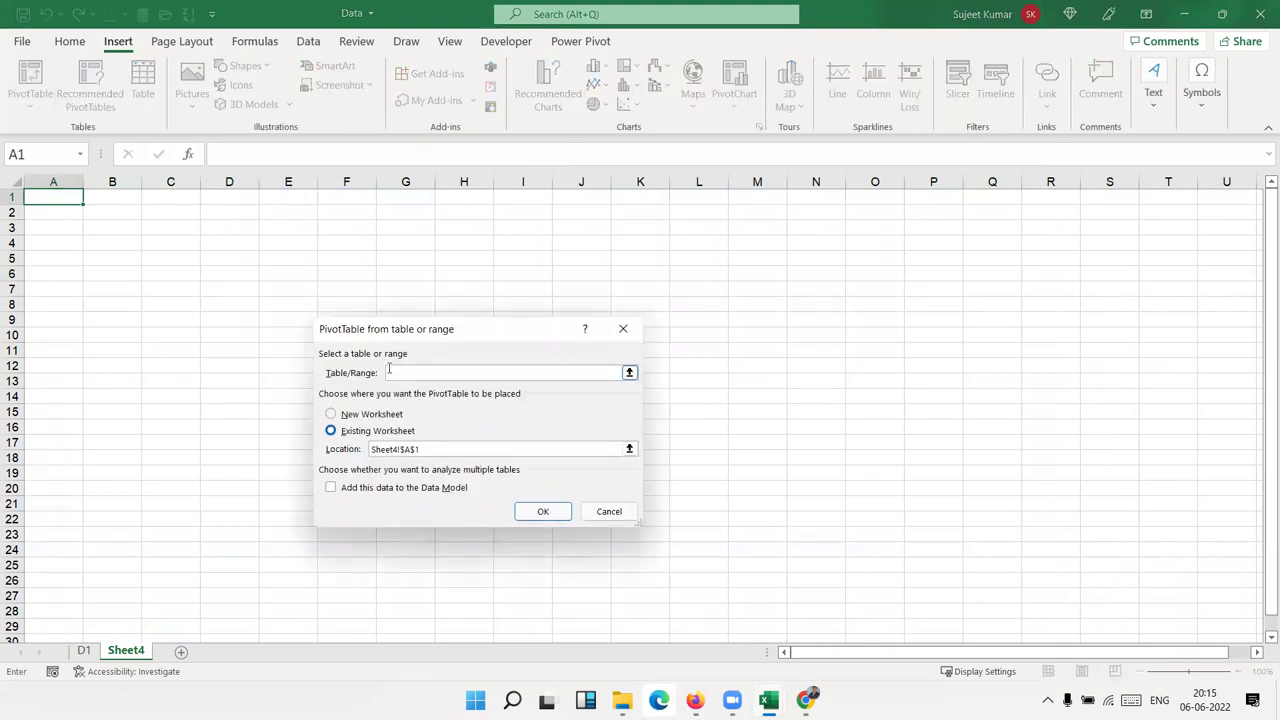
type("ST")
left_click(538, 512)
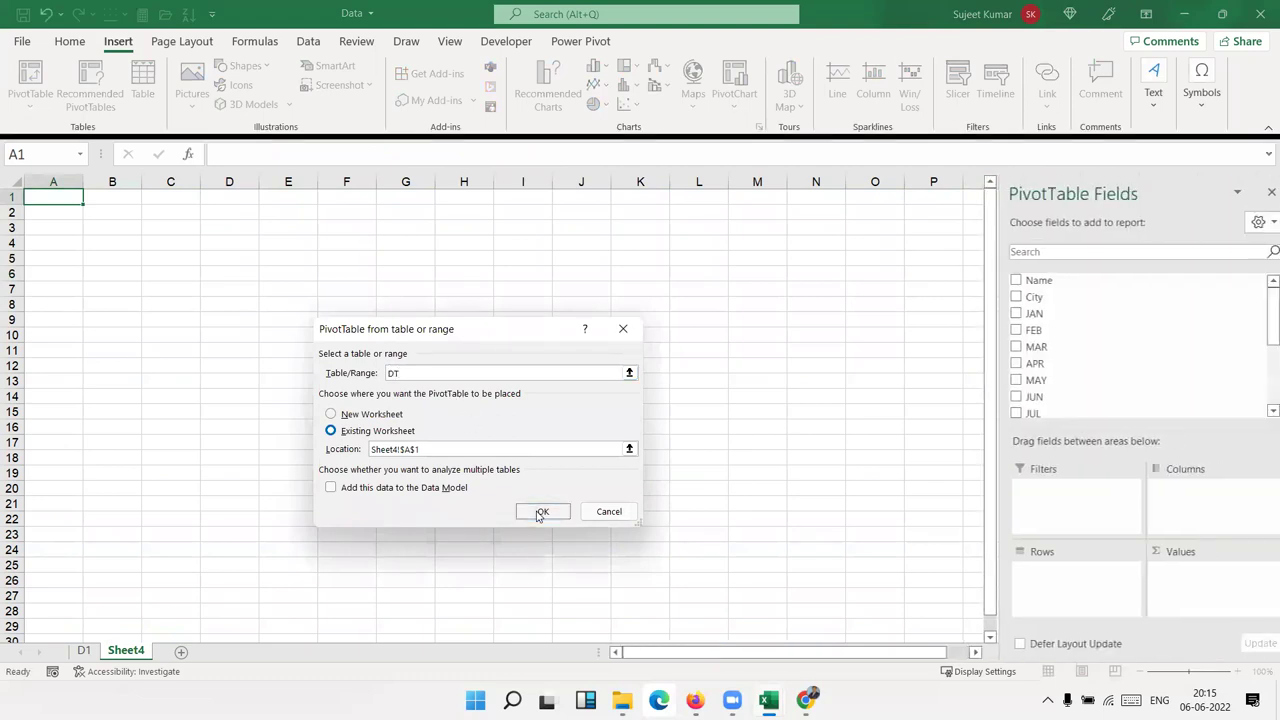
scroll(1131, 360, "down", 3)
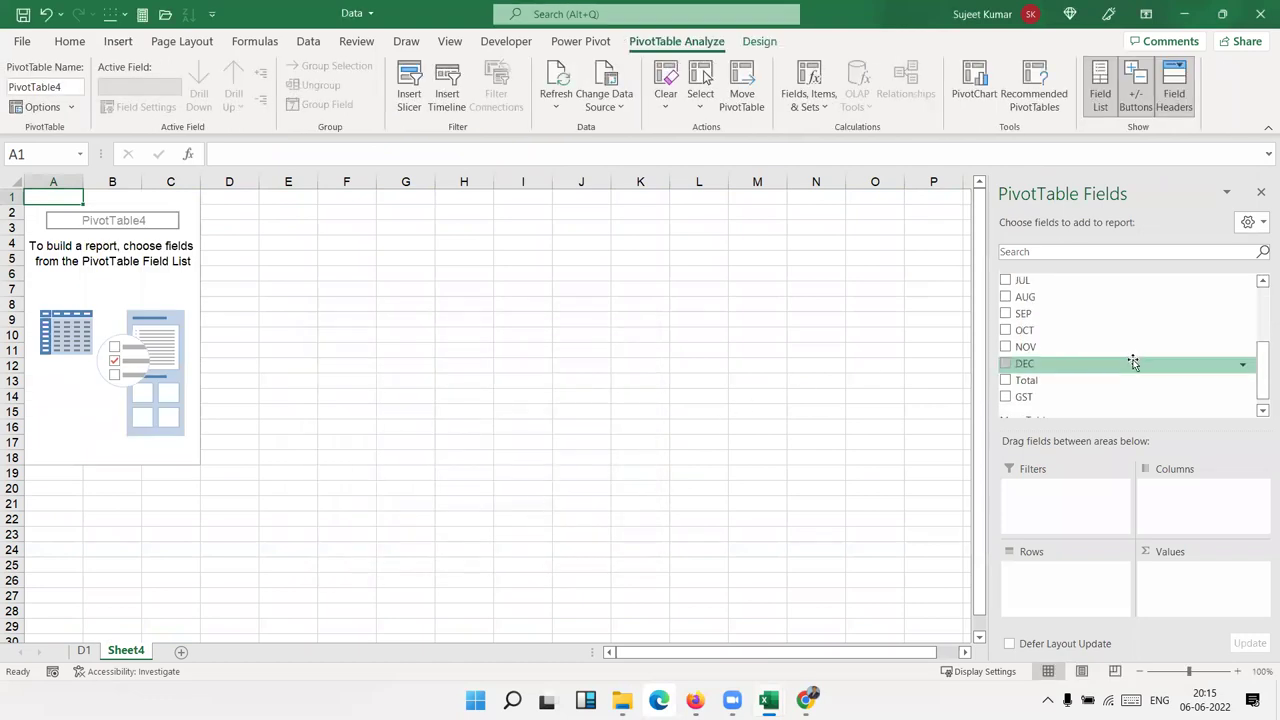
scroll(1131, 360, "up", 3)
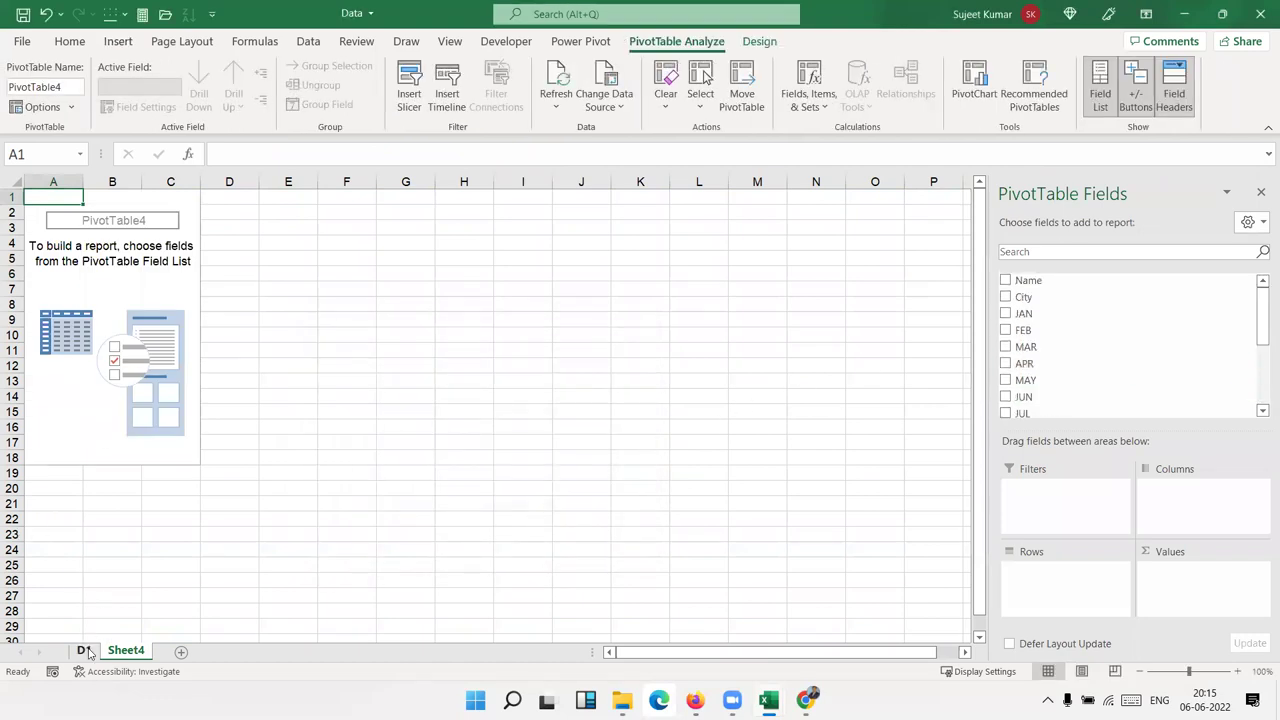
On the D1 sheet, delete the spilled OFFSET formula in R3
left_click(84, 650)
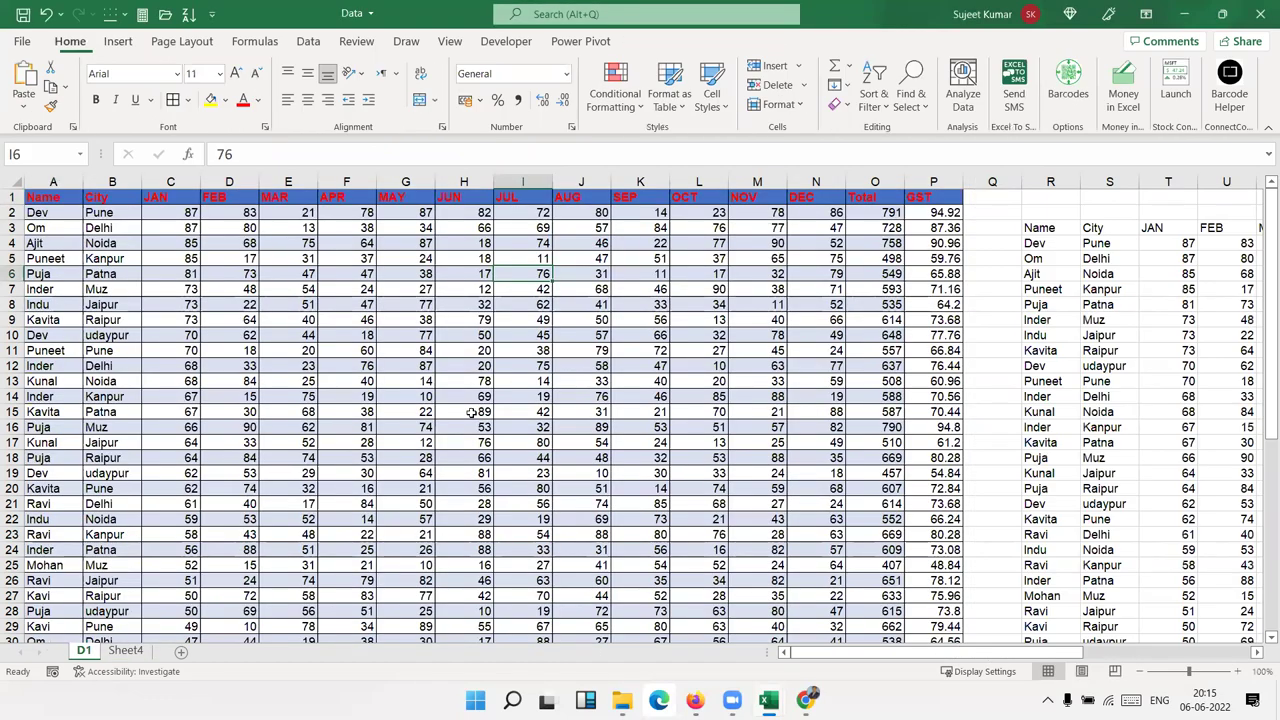
left_click(1040, 229)
key("Delete")
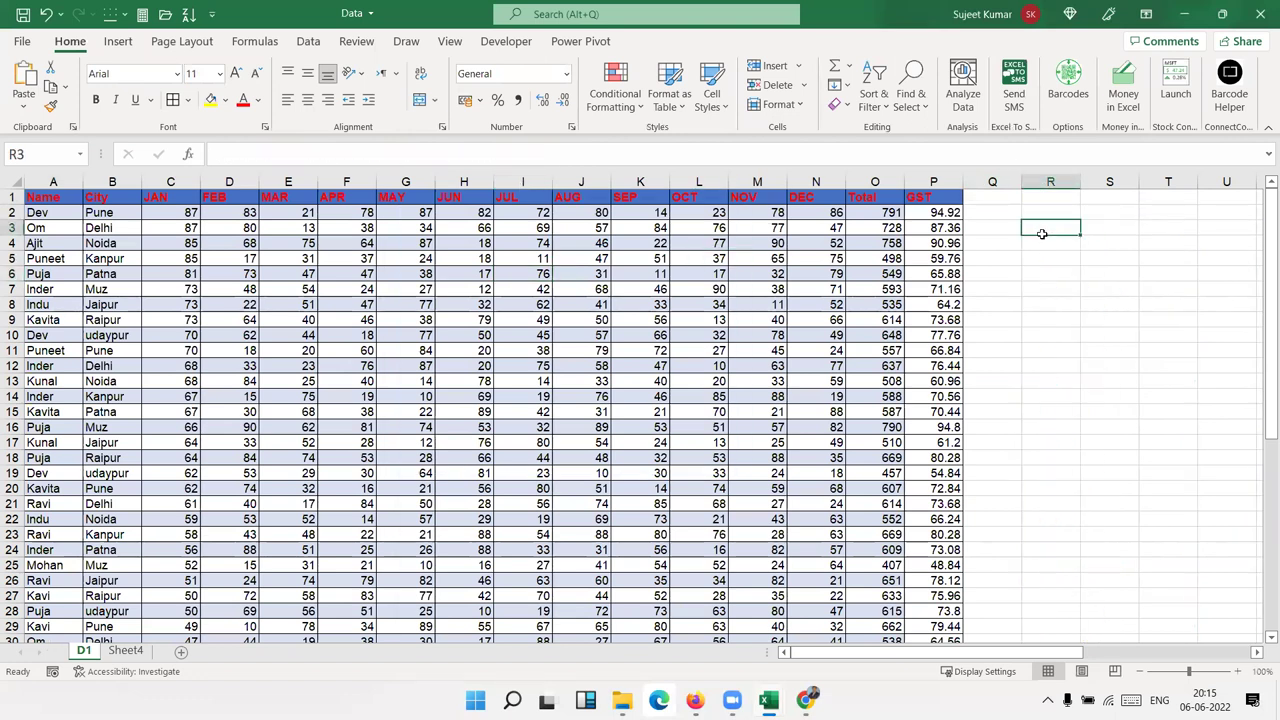
Add the header 'Total' in cell Q1
key("Up")
key("Left")
key("Left")
key("Right")
key("Up")
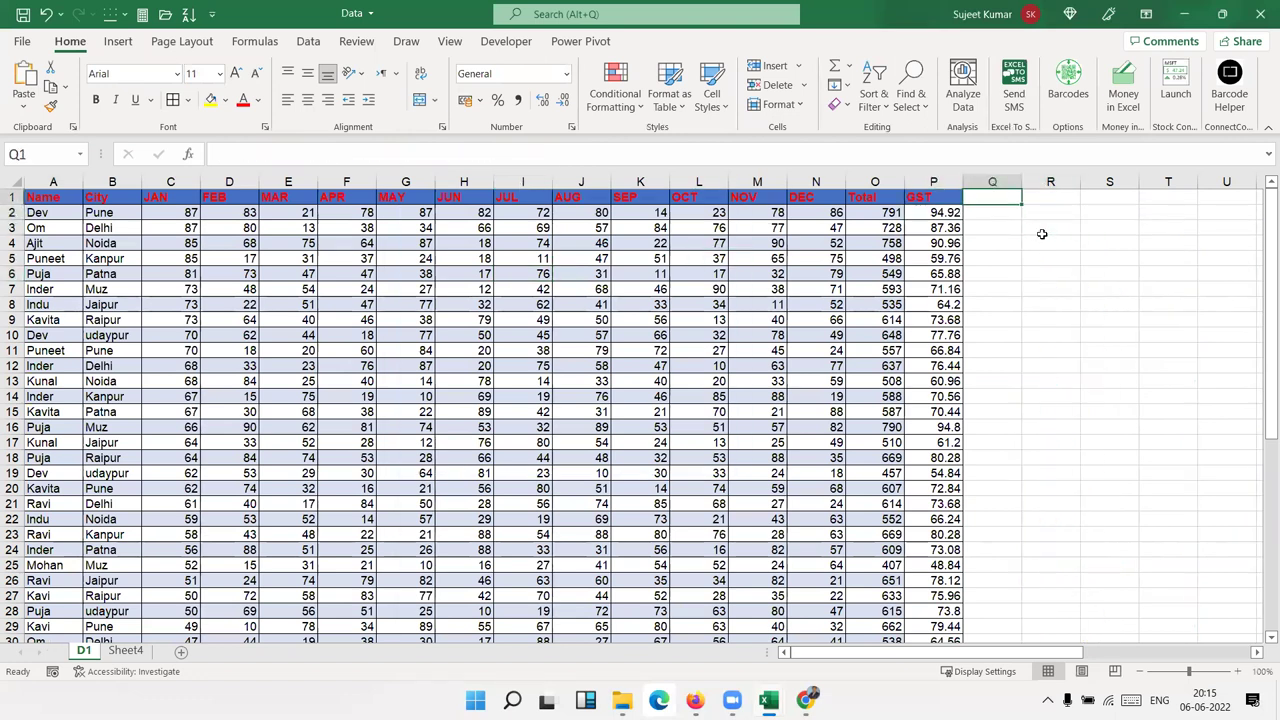
type("Total")
key("Return")
Enter the formula =O2+P2 in Q2, removing a stray backslash typo
type("=")
key("Left")
key("Left")
type("+")
key("Left")
type("\\")
key("Return")
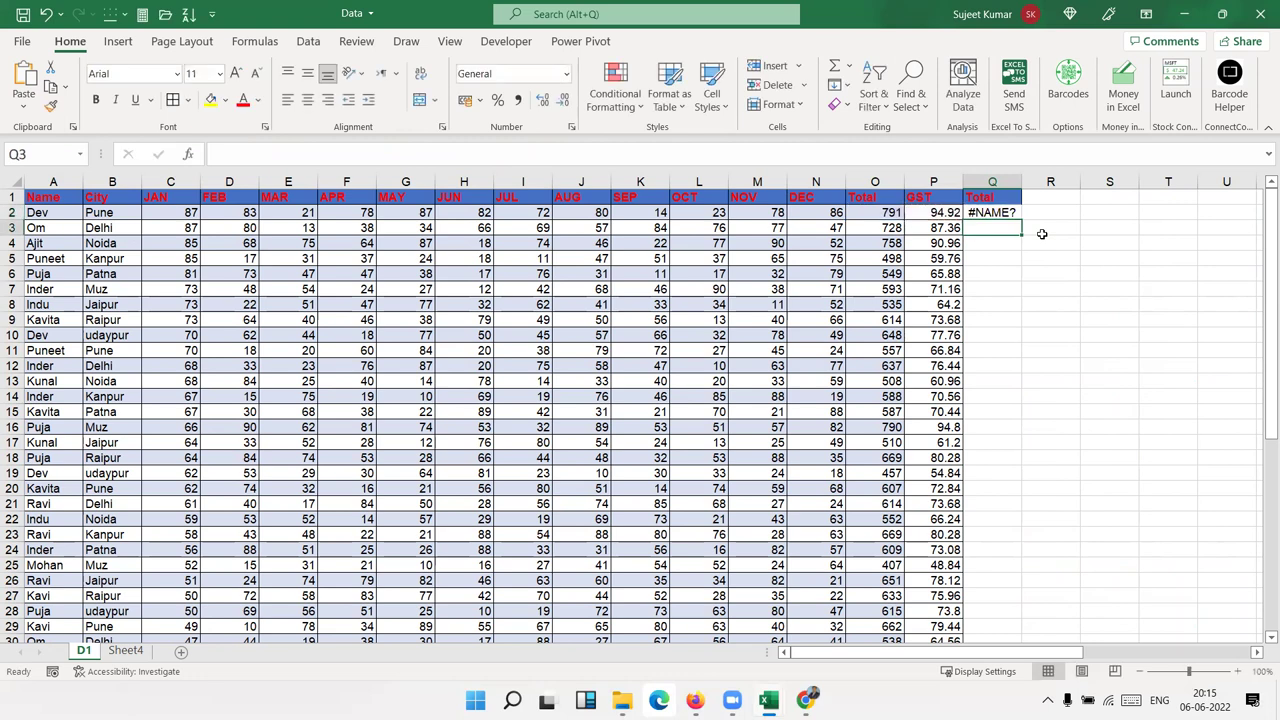
left_click(1008, 210)
key("F2")
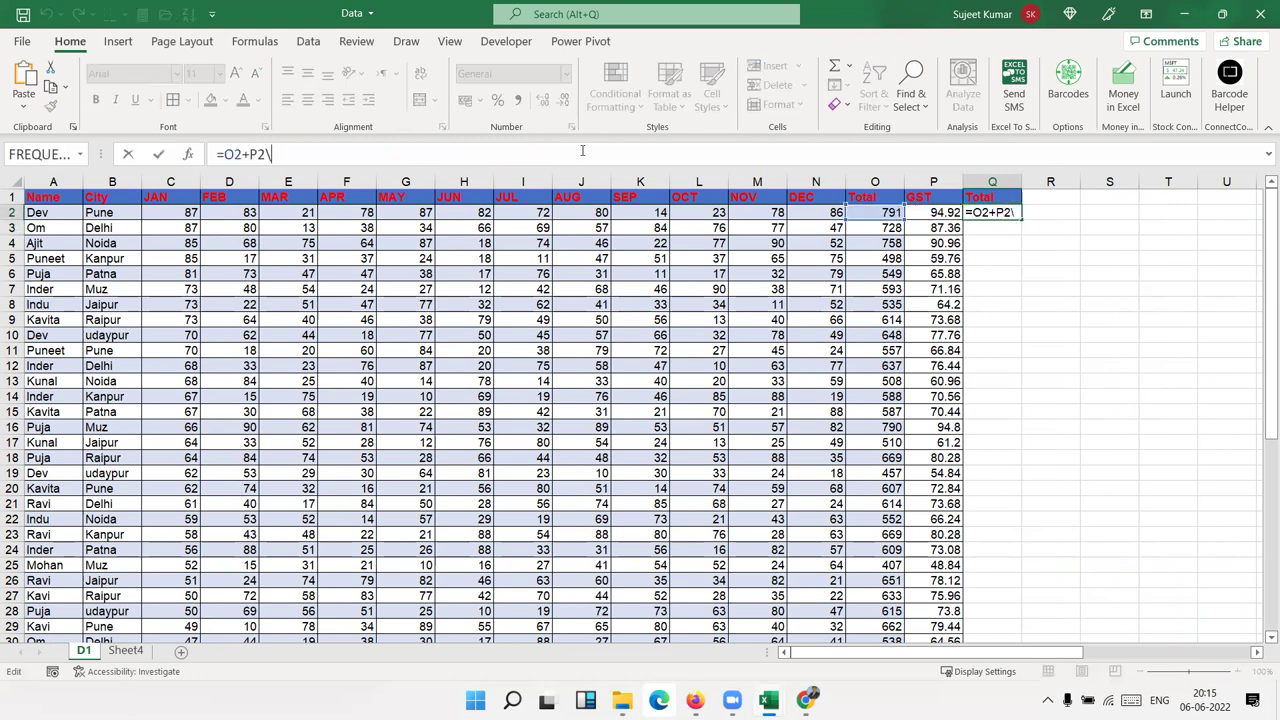
key("BackSpace")
key("Return")
Copy the Q2 formula down the whole Total column
left_click(1005, 212)
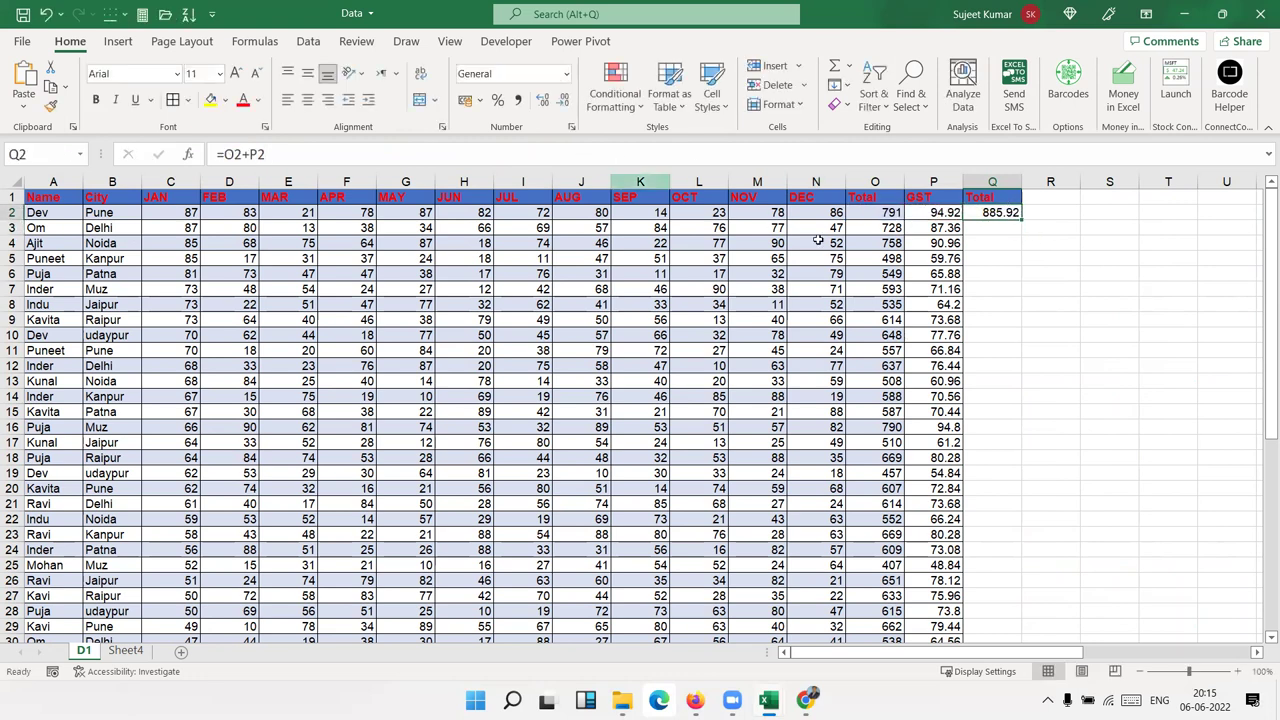
double_click(1021, 218)
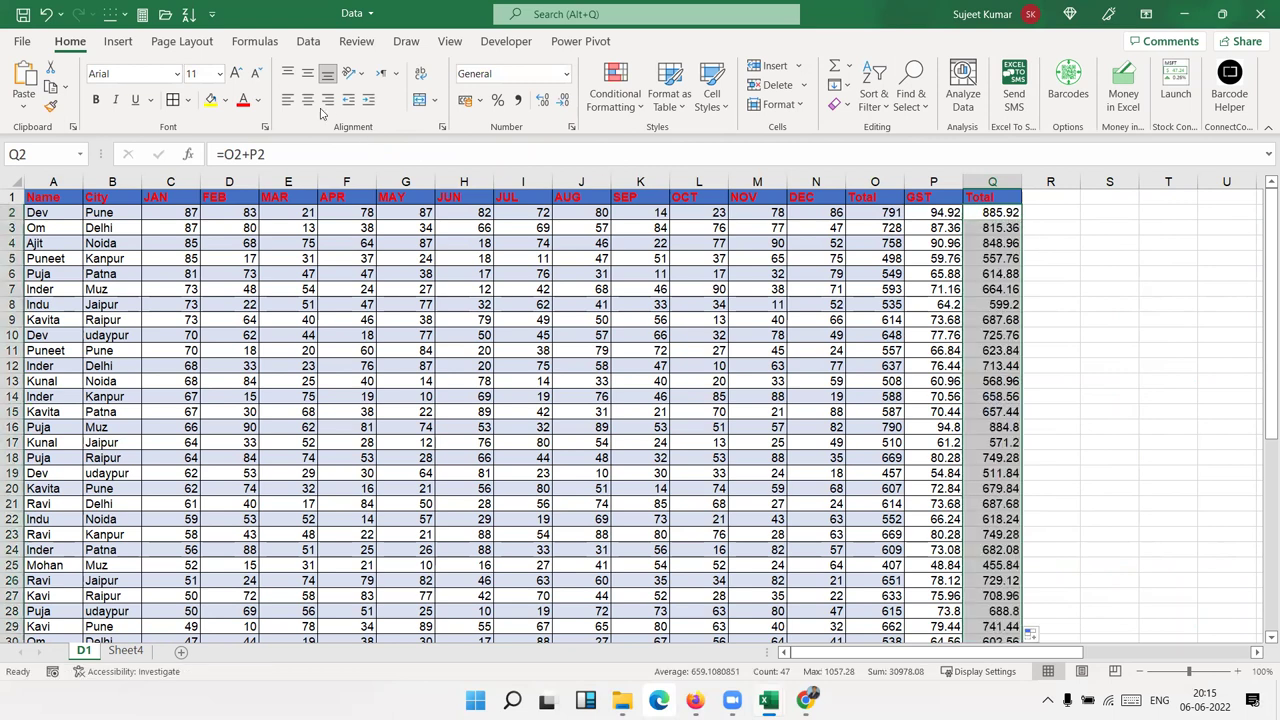
left_click(909, 337)
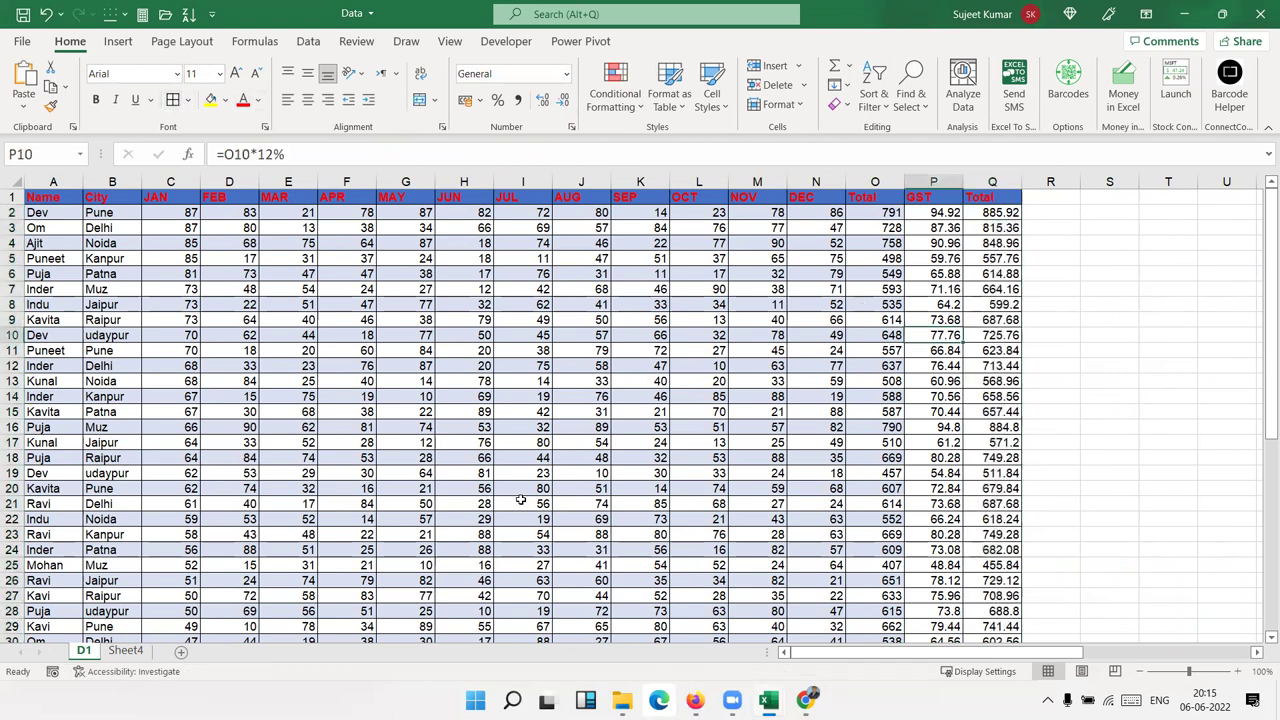
Rename the Q1 header on the D1 sheet from Total to GTotal
left_click(126, 651)
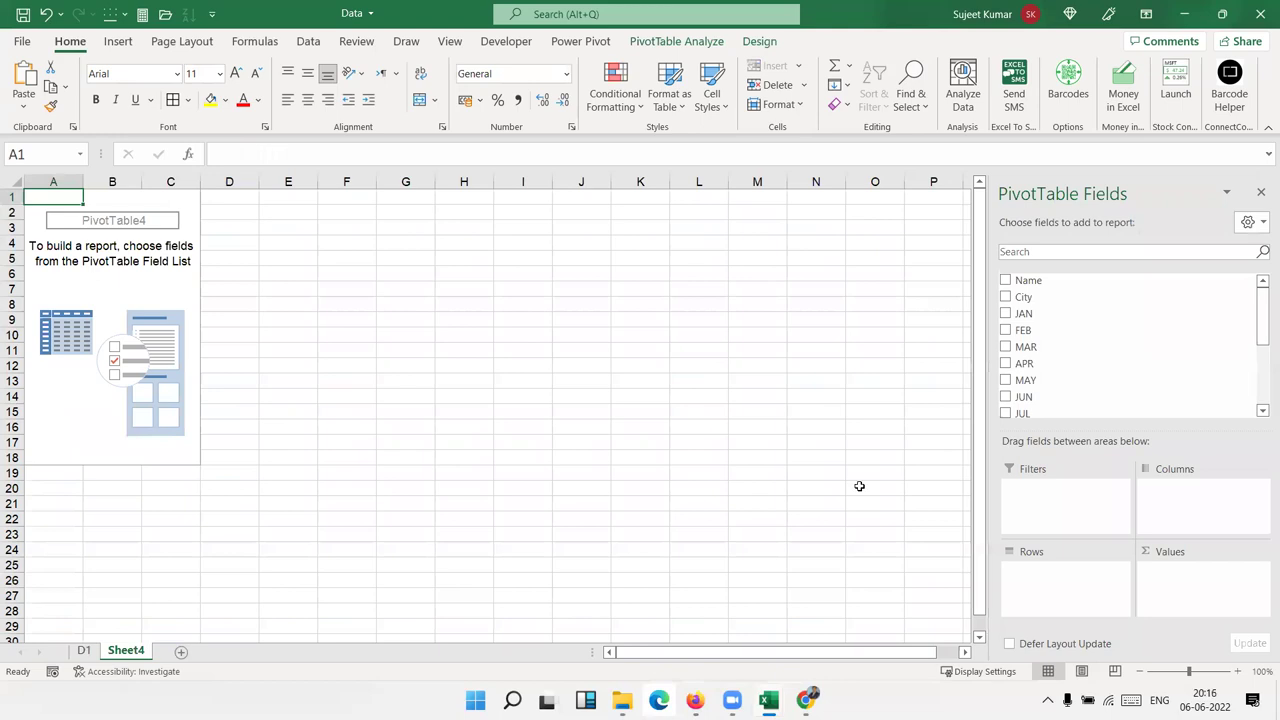
right_click(173, 314)
scroll(1260, 288, "down", 3)
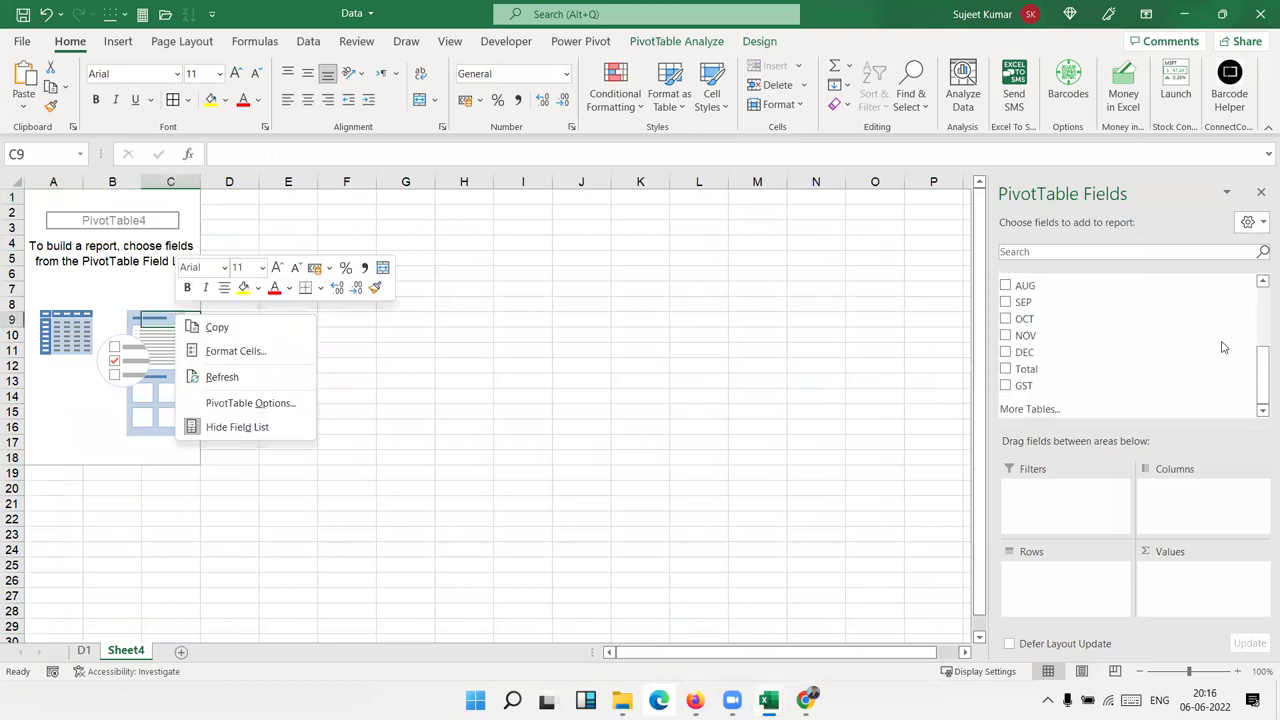
left_click(84, 651)
left_click(84, 651)
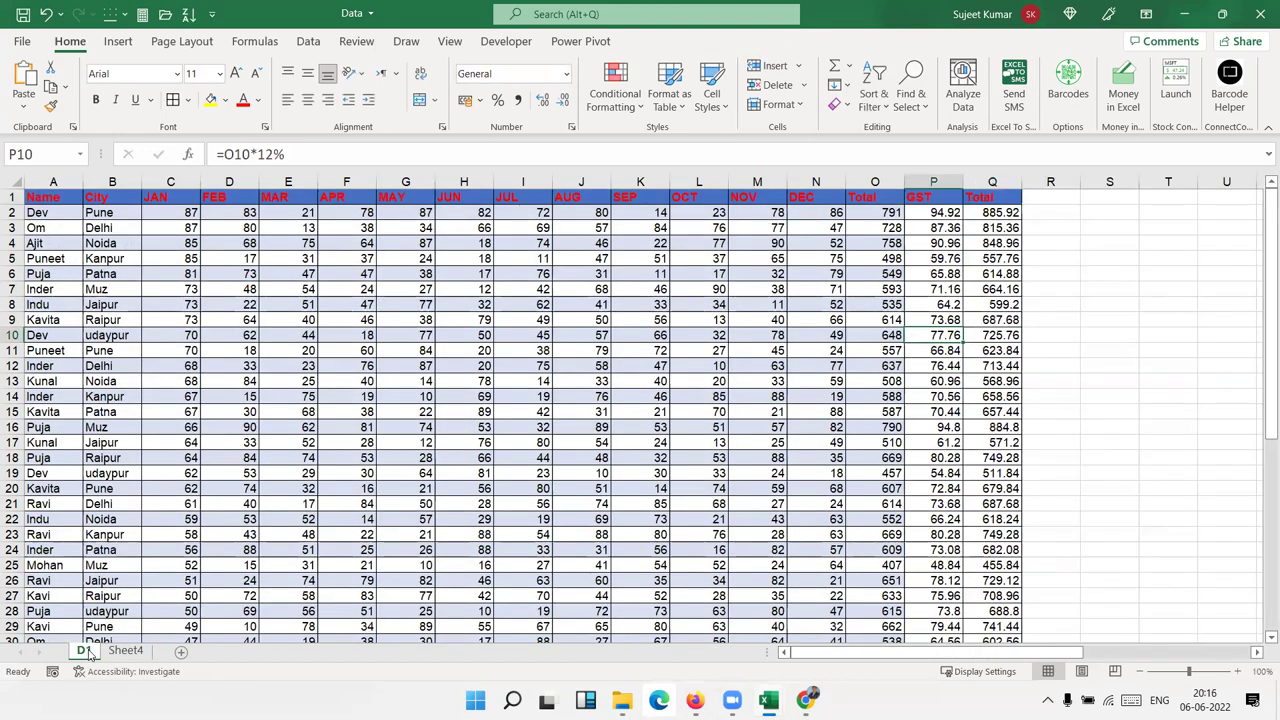
double_click(972, 198)
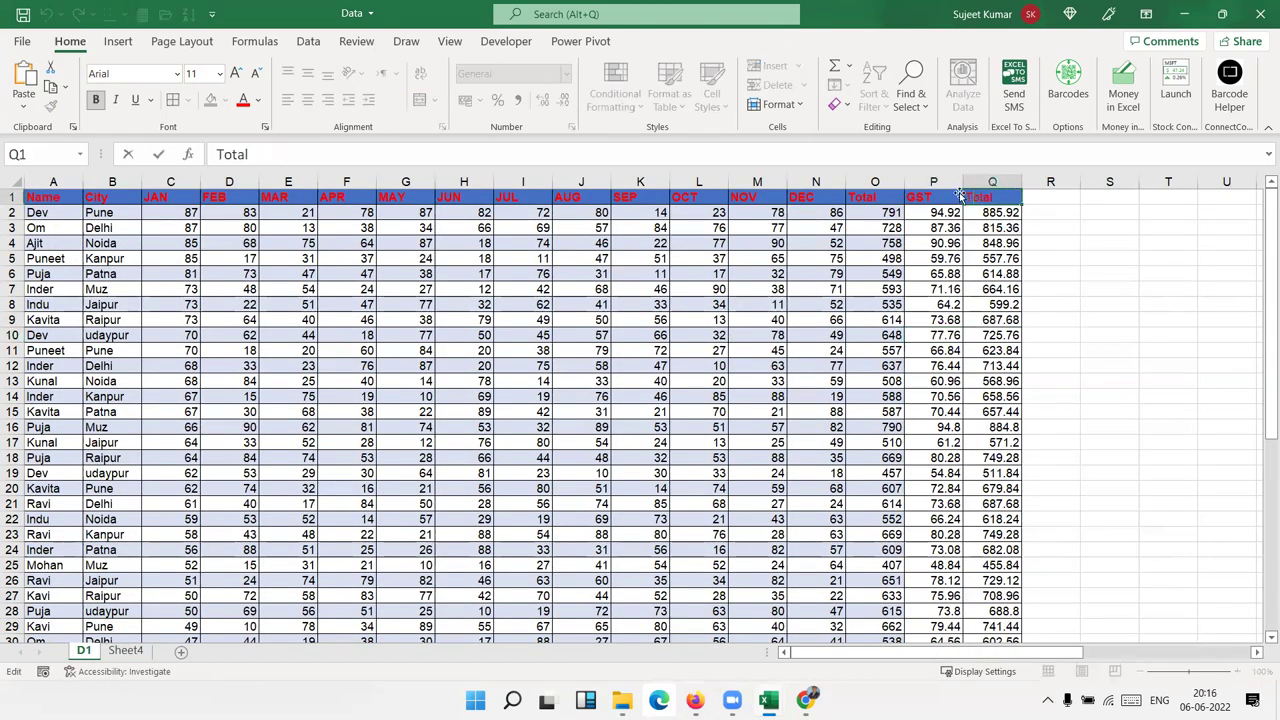
type("G")
key("Return")
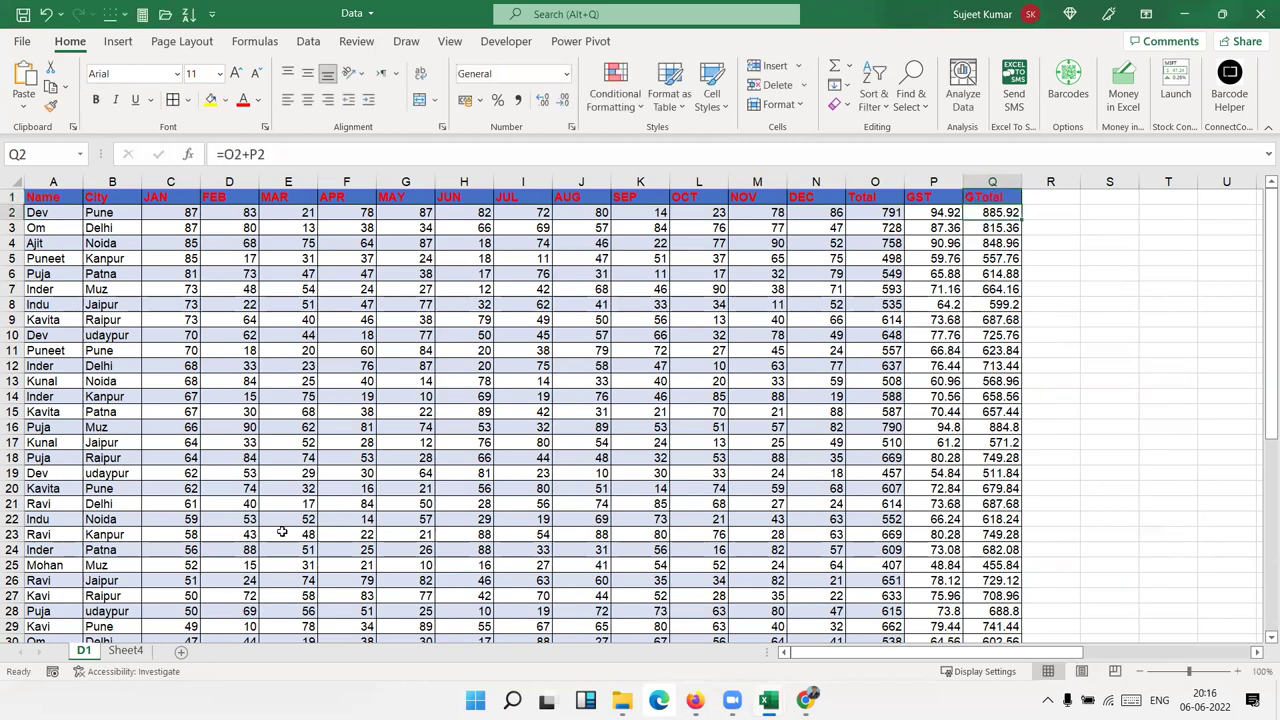
Refresh PivotTable4 on Sheet4 so GTotal appears in its field list
left_click(120, 651)
right_click(162, 398)
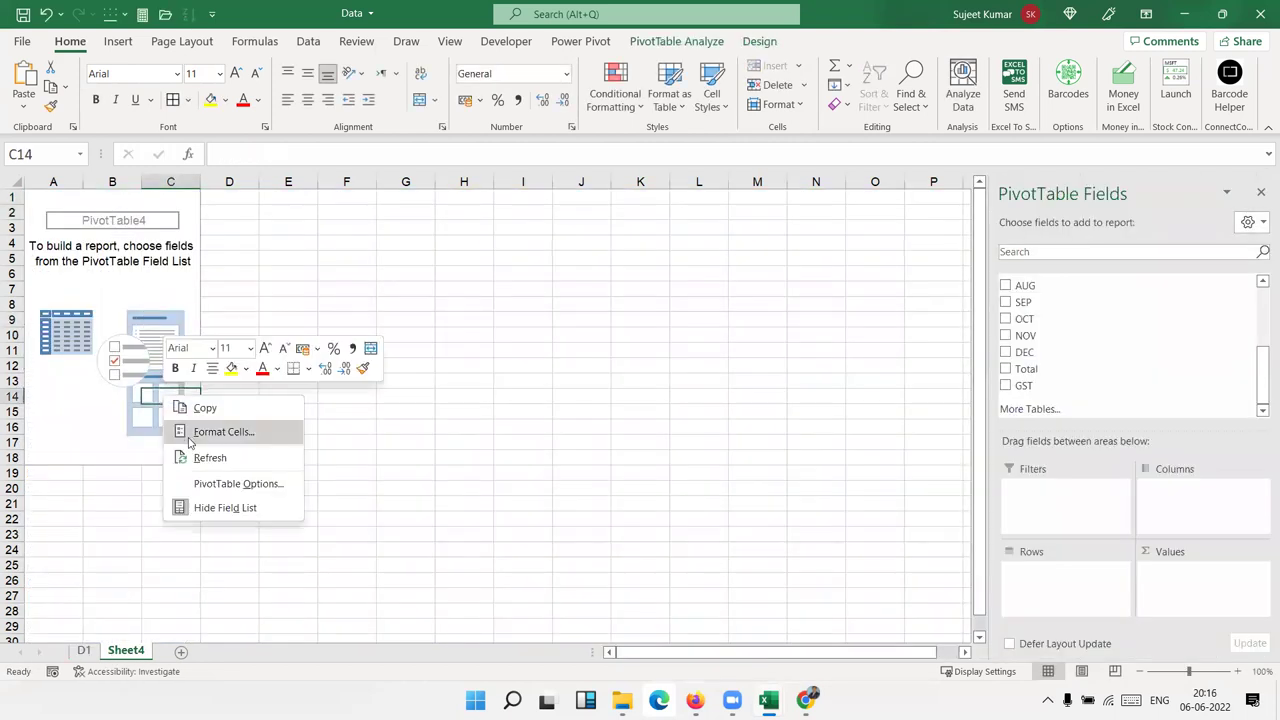
left_click(188, 453)
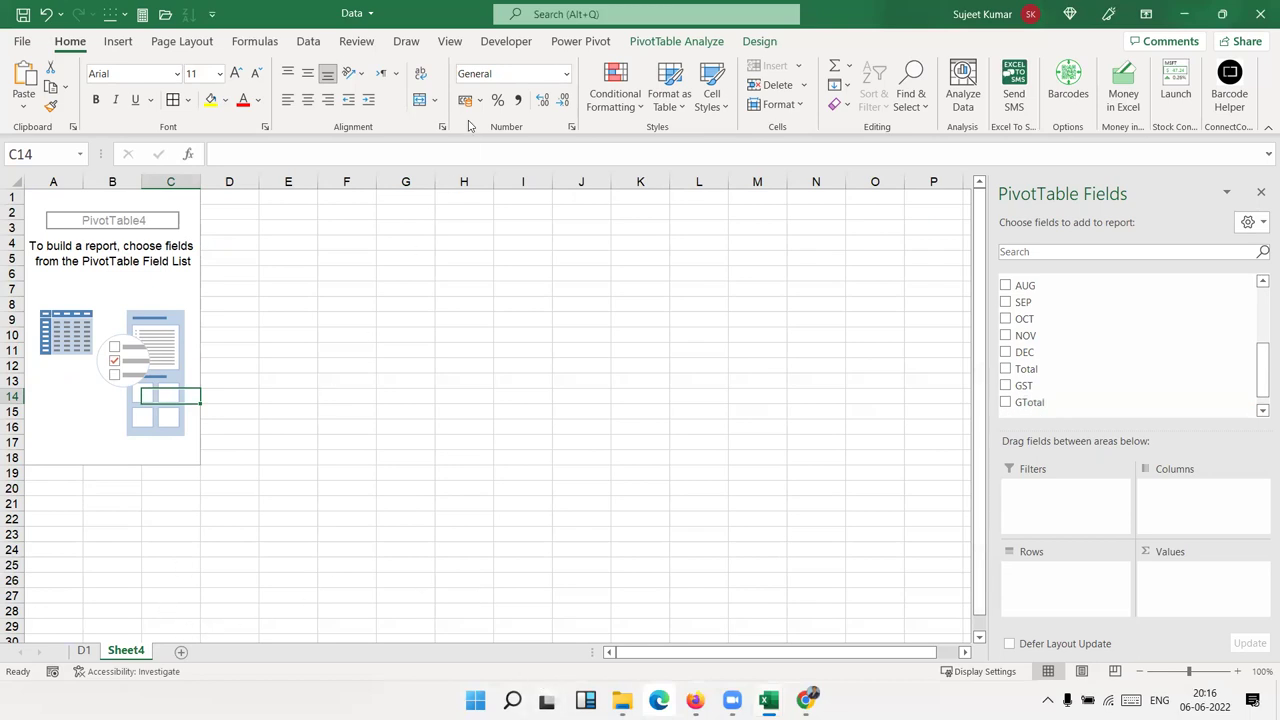
left_click(255, 43)
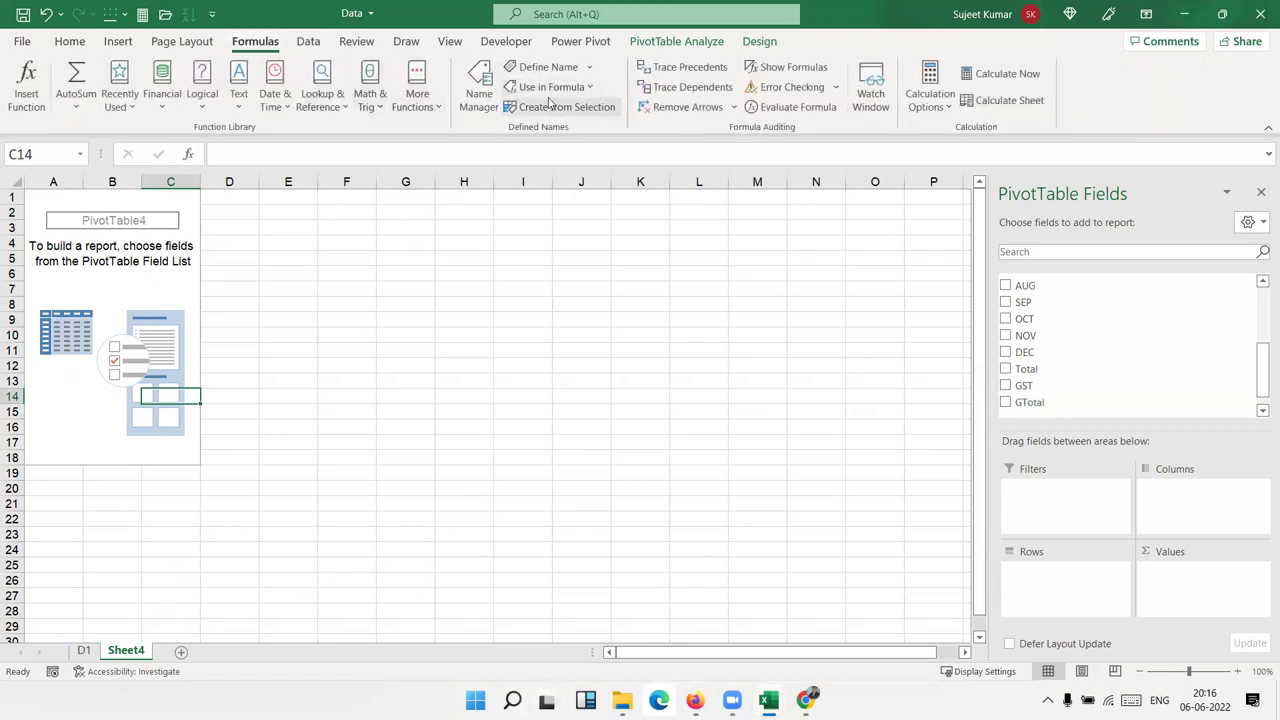
left_click(479, 88)
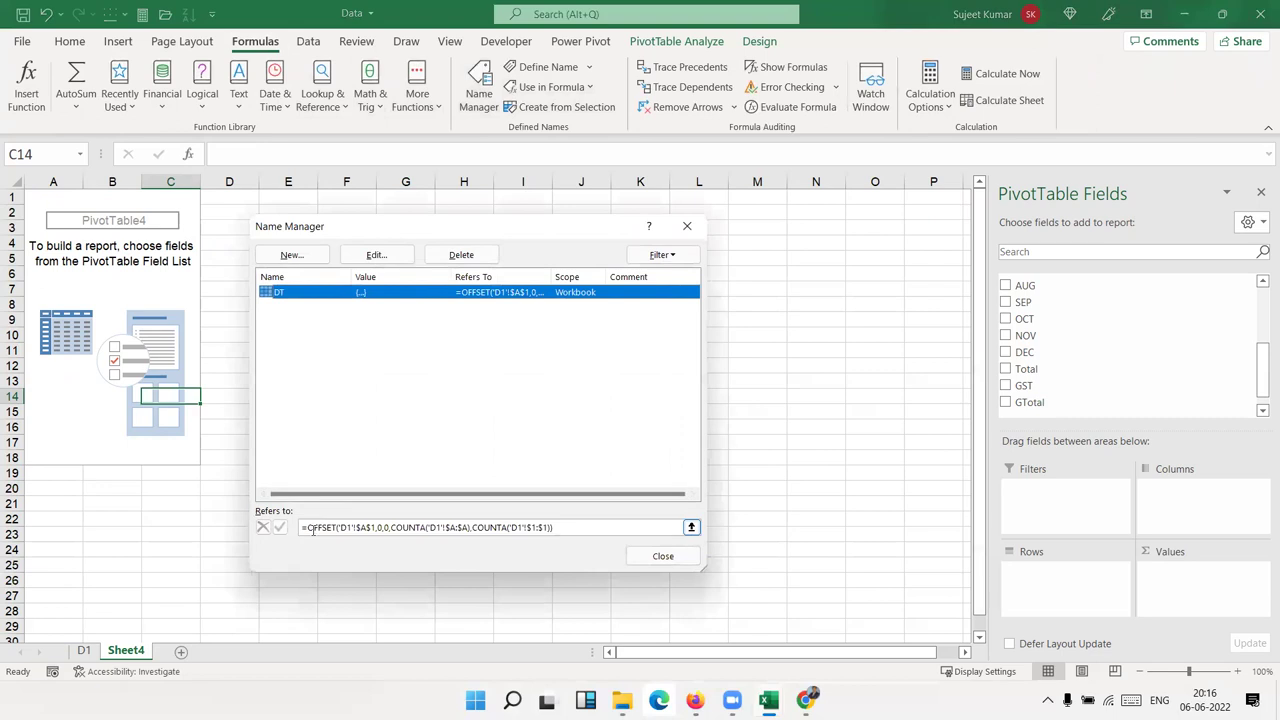
left_click(310, 528)
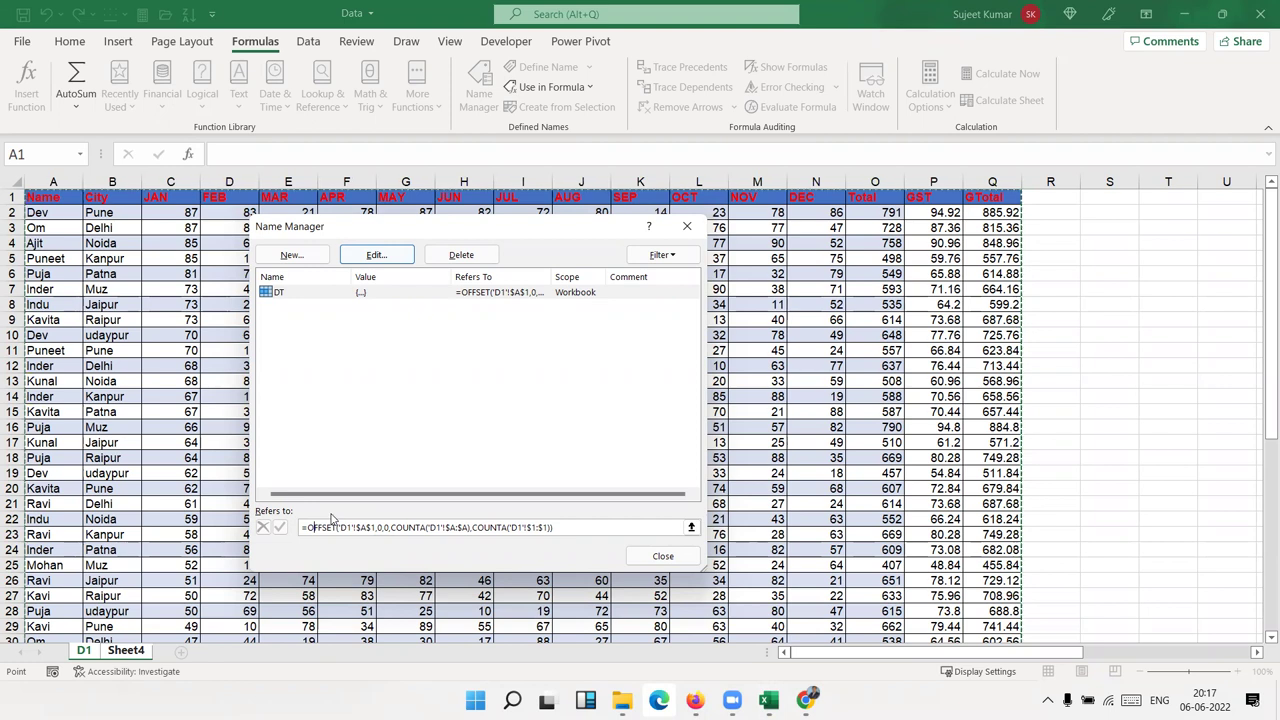
left_click(687, 226)
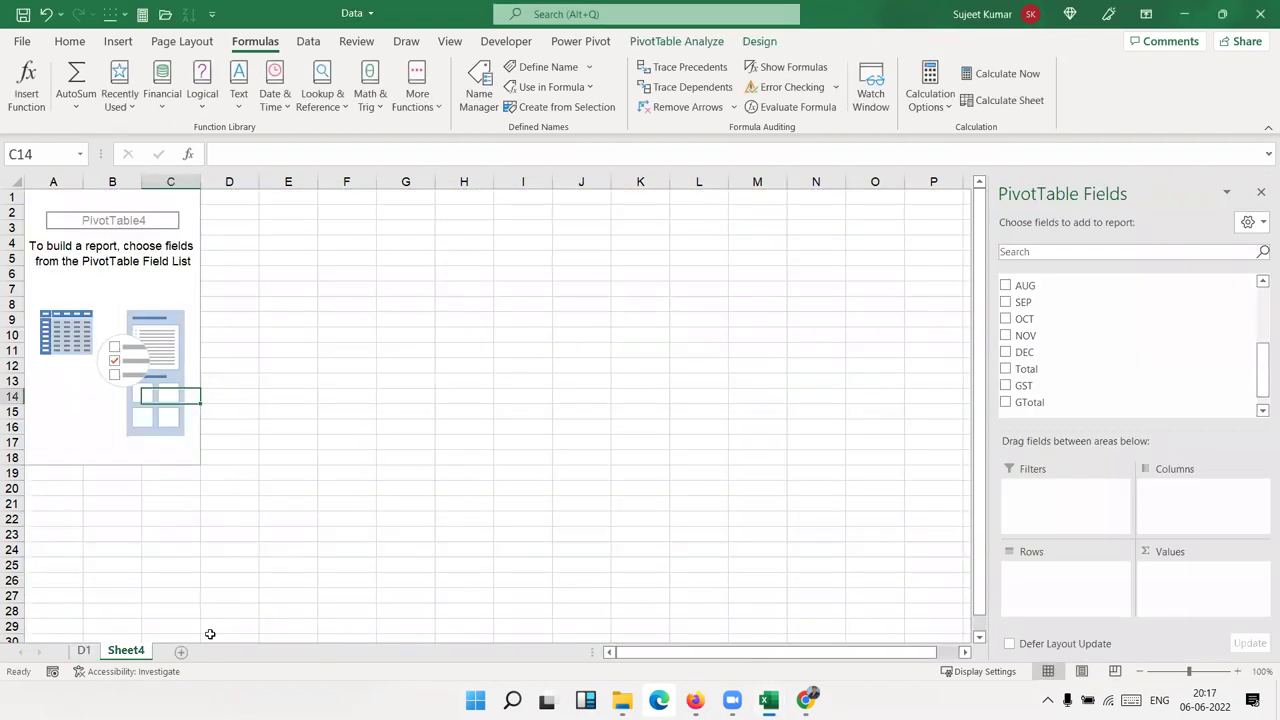
Add a new Sheet5 and start a PivotTable from an external data source
left_click(180, 652)
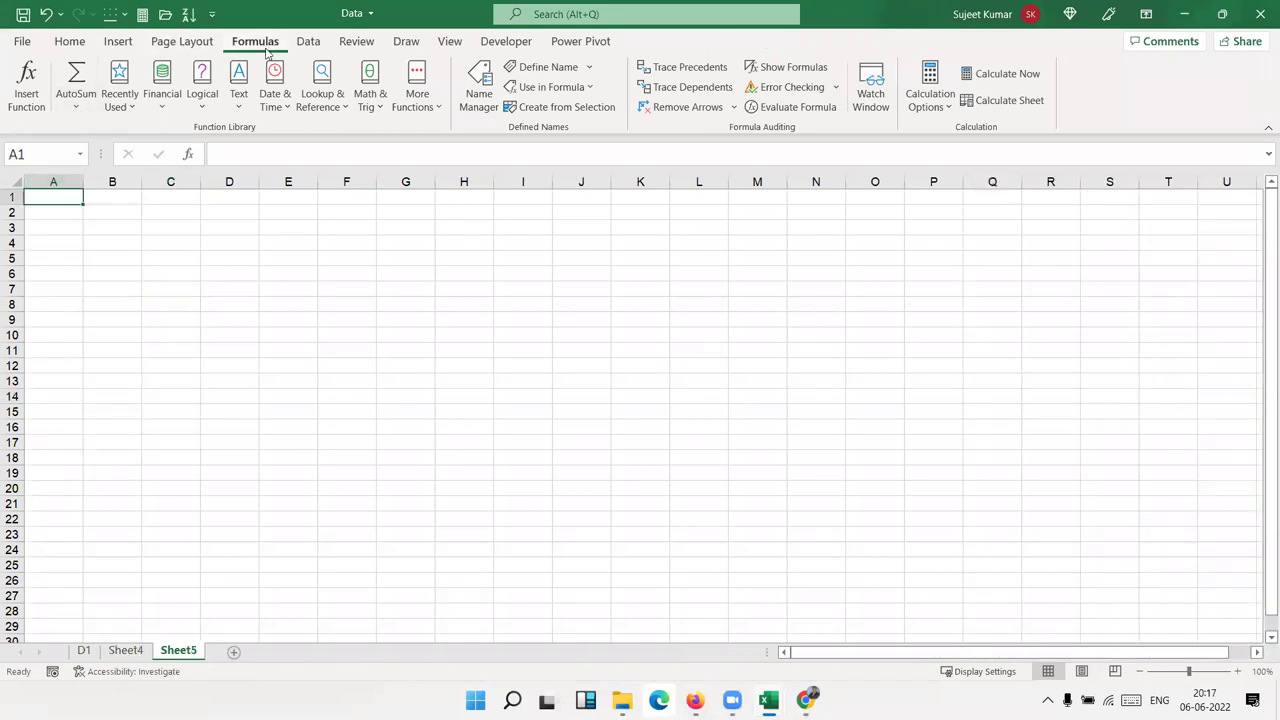
left_click(118, 43)
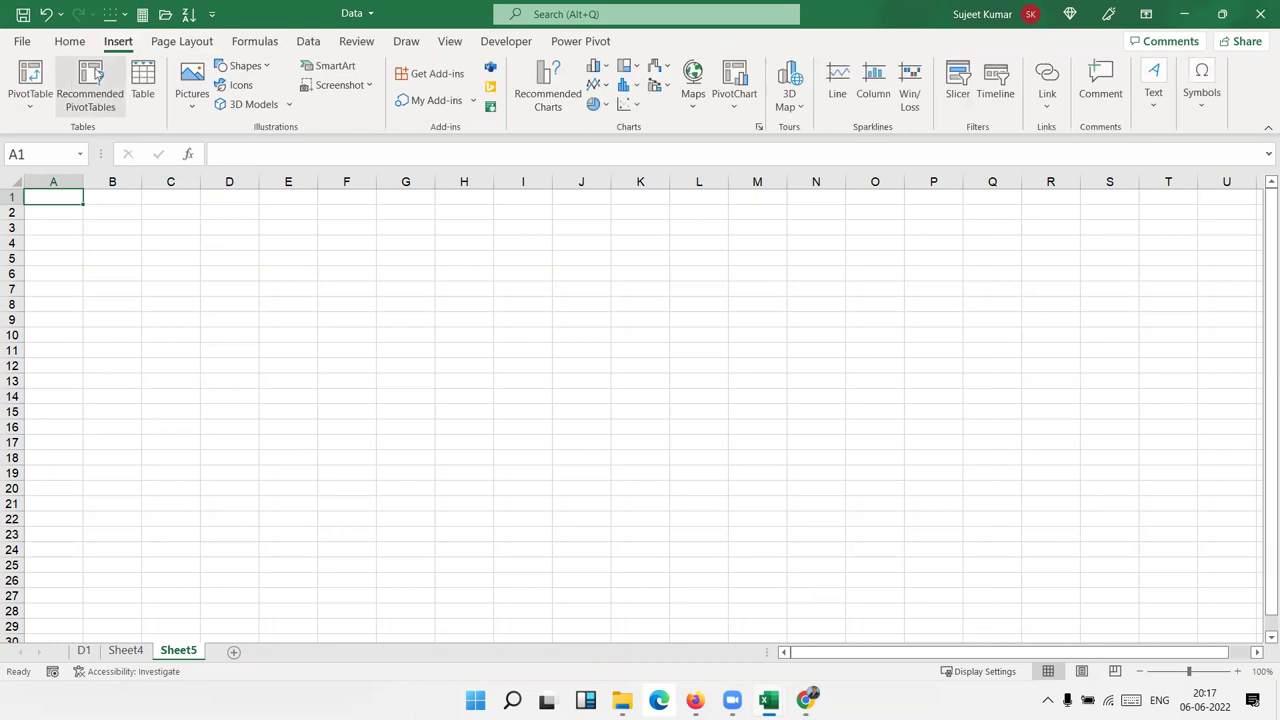
left_click(30, 78)
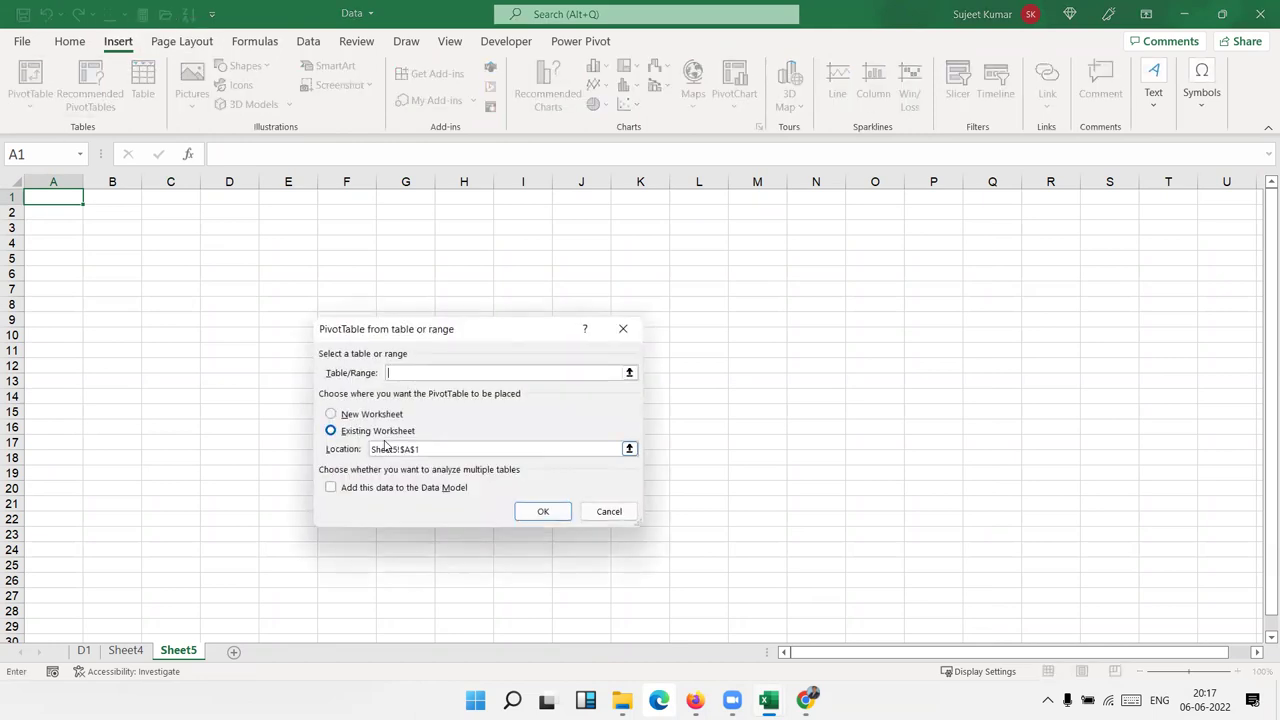
left_click(622, 328)
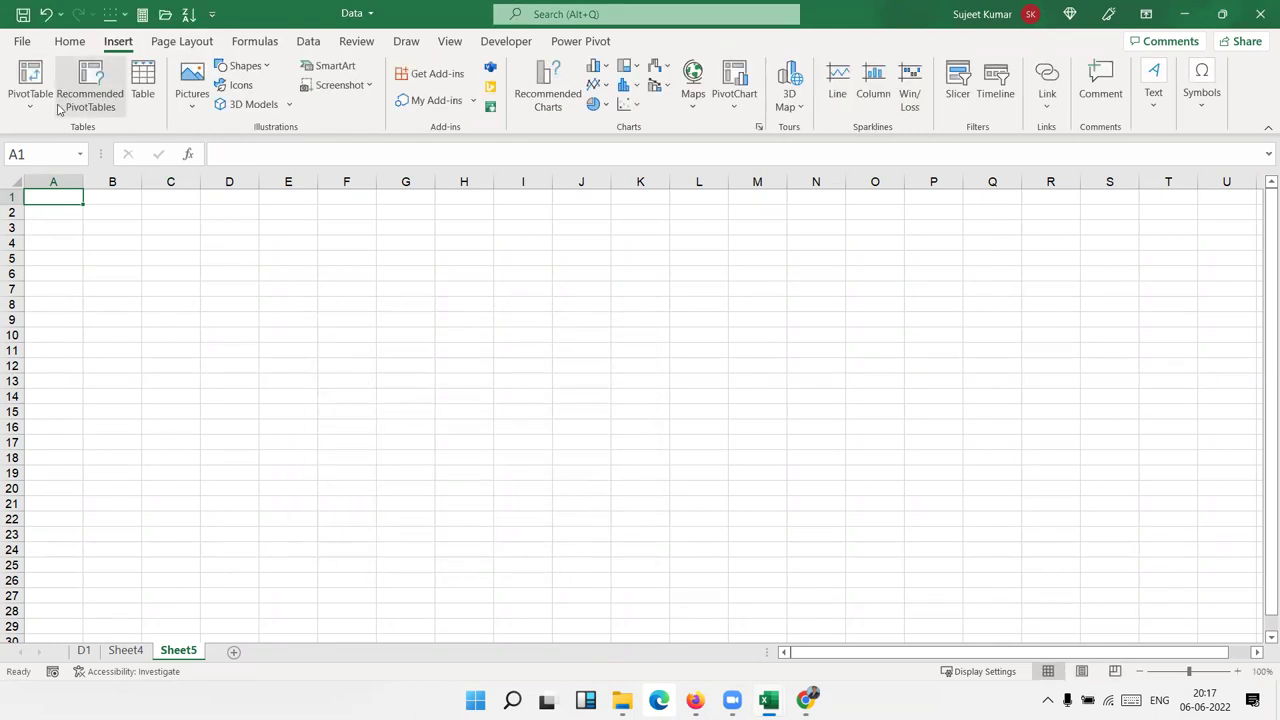
left_click(30, 100)
left_click(44, 157)
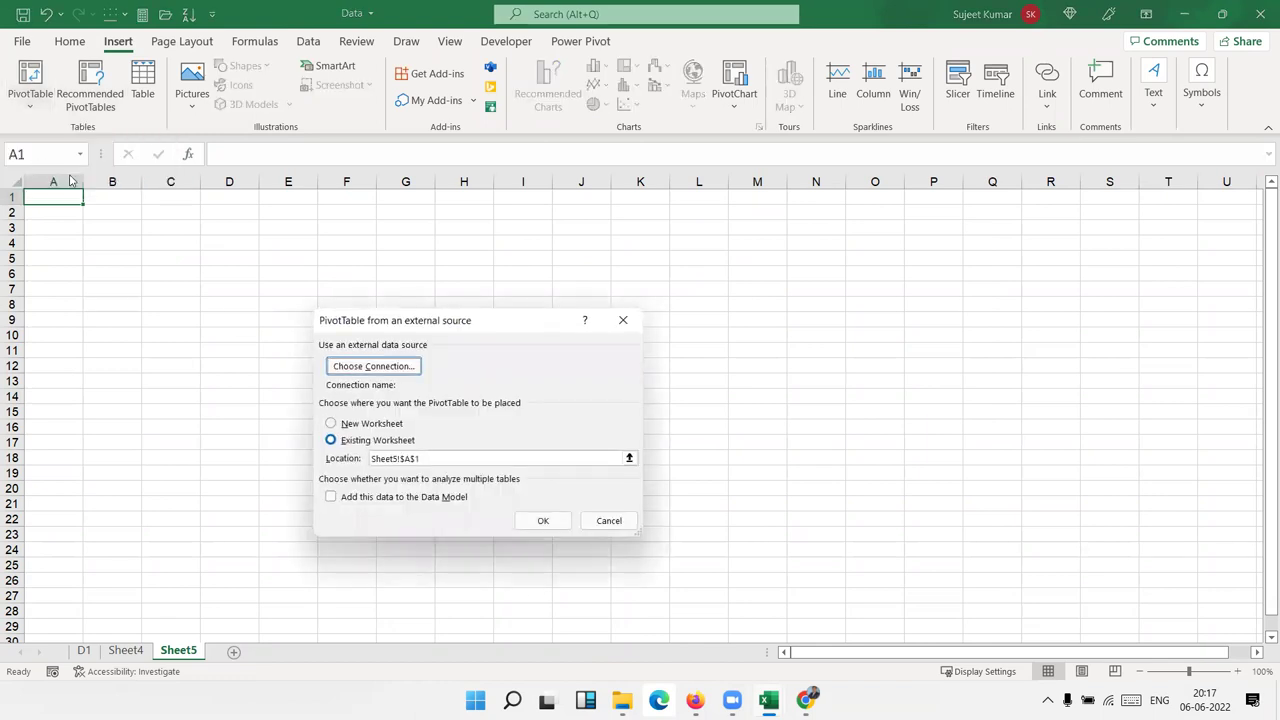
Use the 123 data source file as the connection and create the PivotTable on Sheet5
left_click(357, 370)
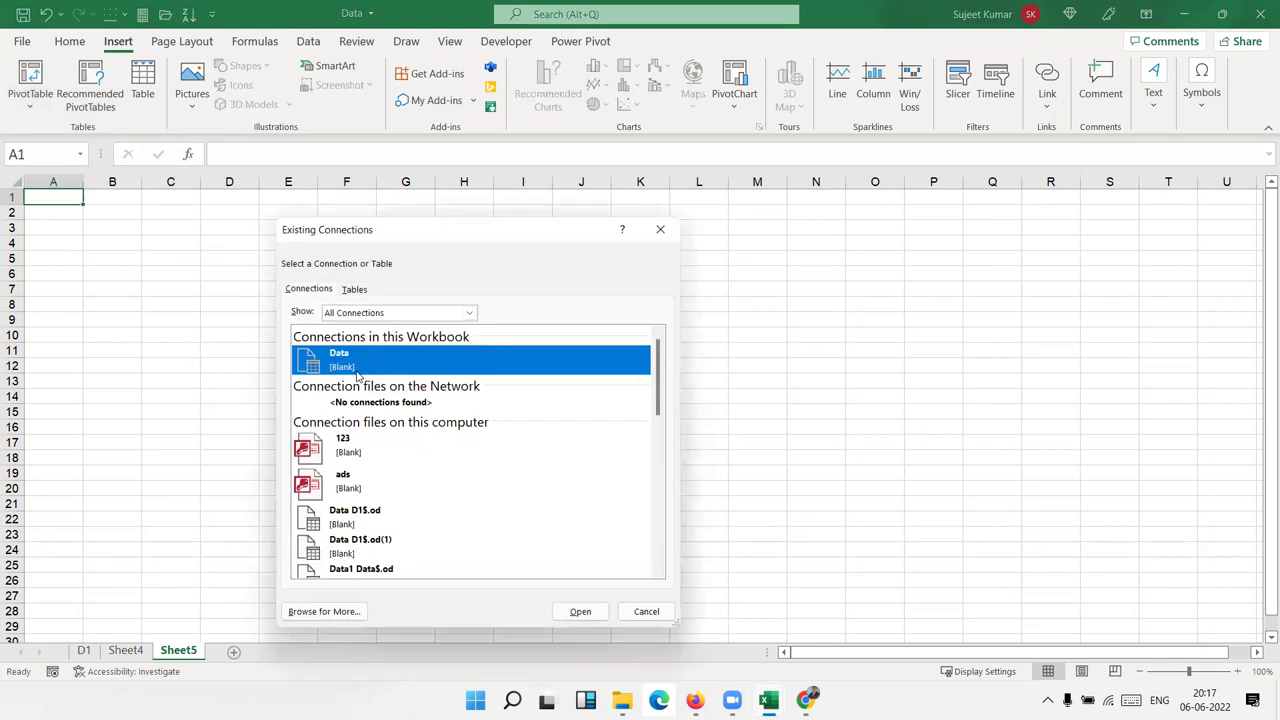
scroll(379, 447, "down", 5)
left_click(330, 611)
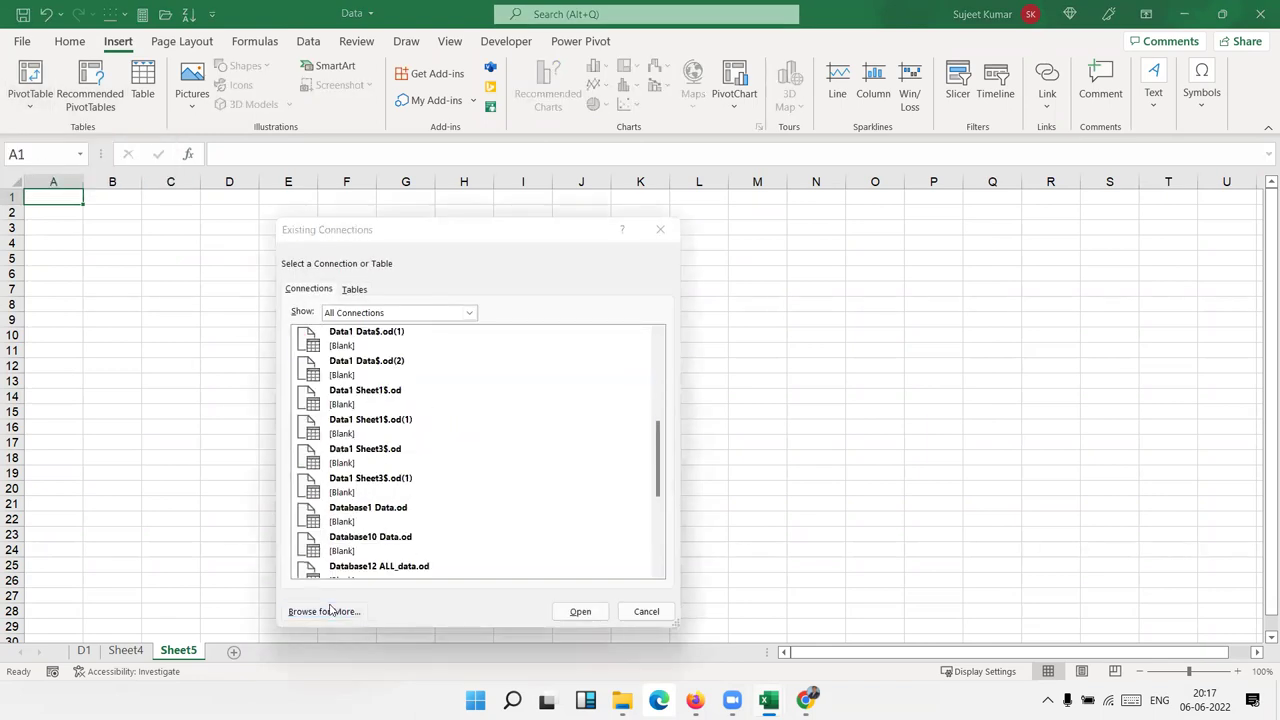
scroll(486, 457, "down", 1)
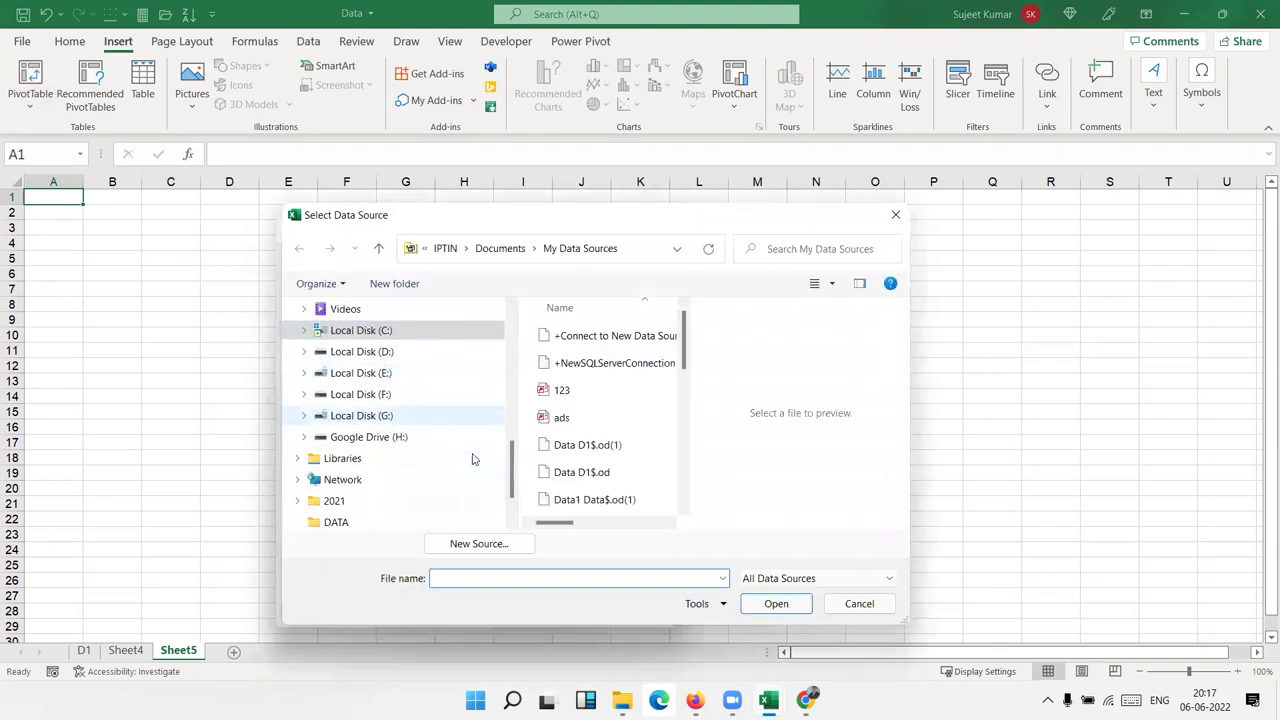
left_click(573, 392)
left_click(774, 603)
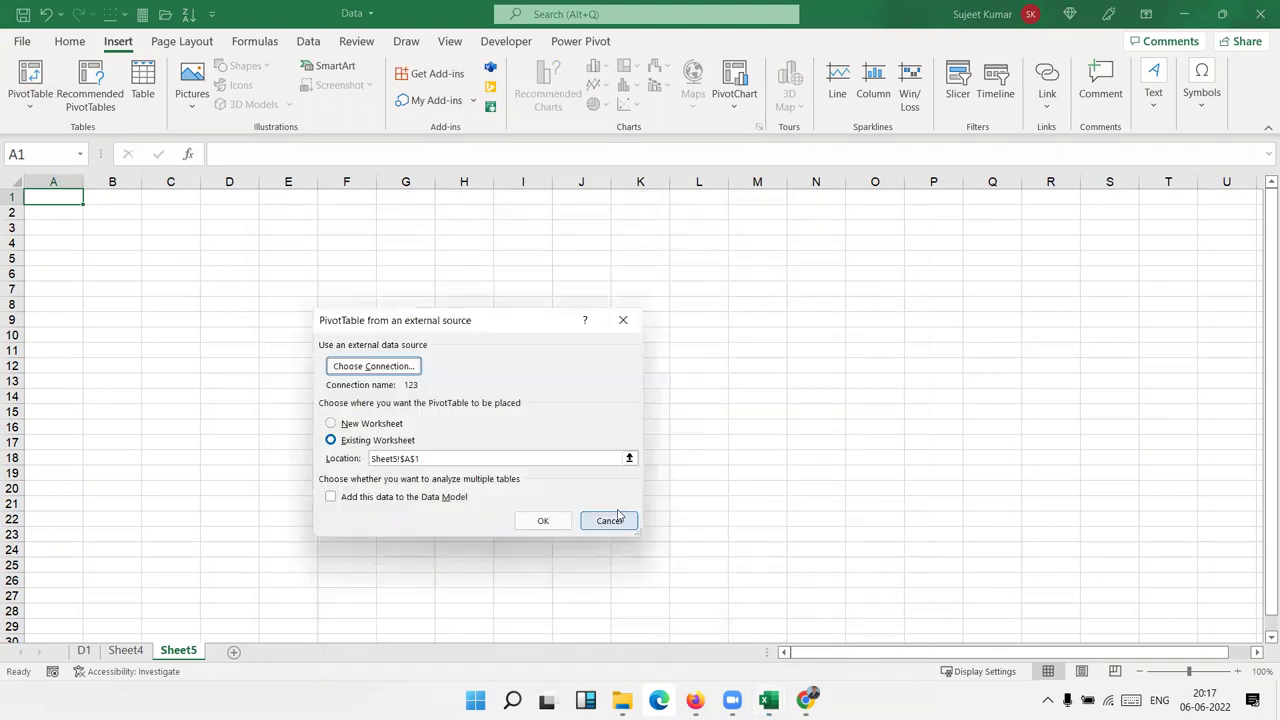
left_click(543, 521)
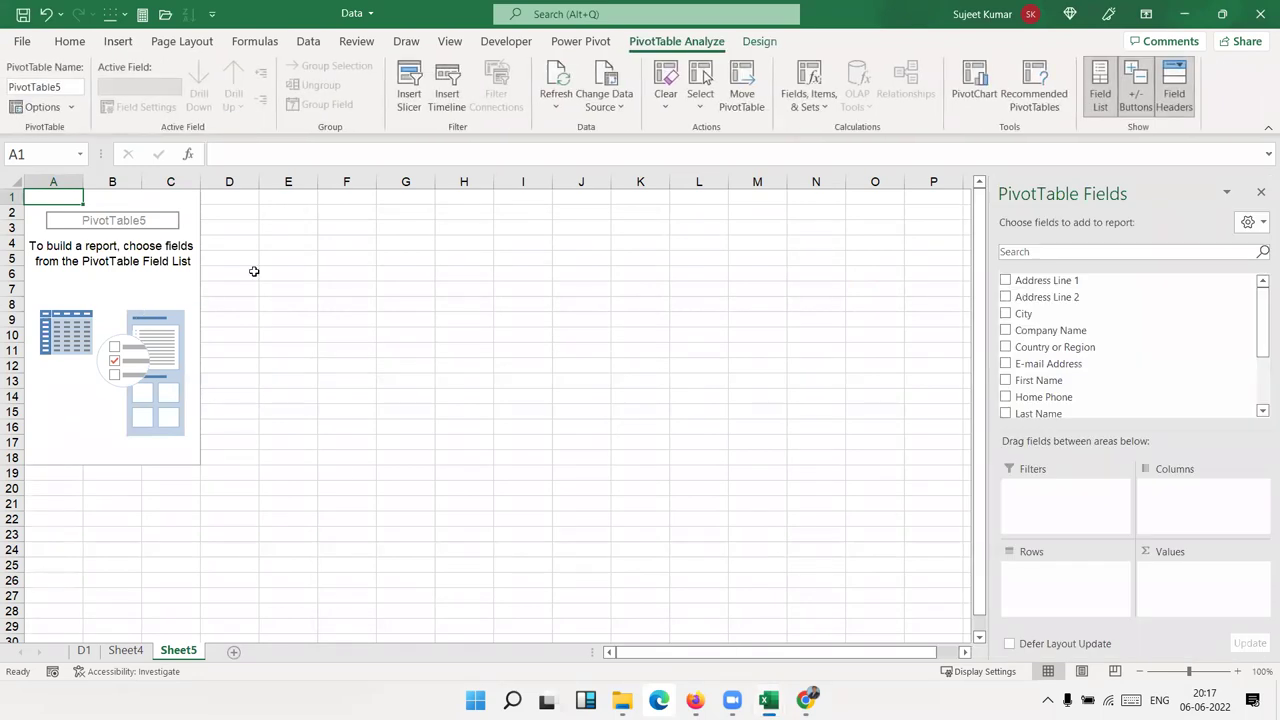
left_click(332, 208)
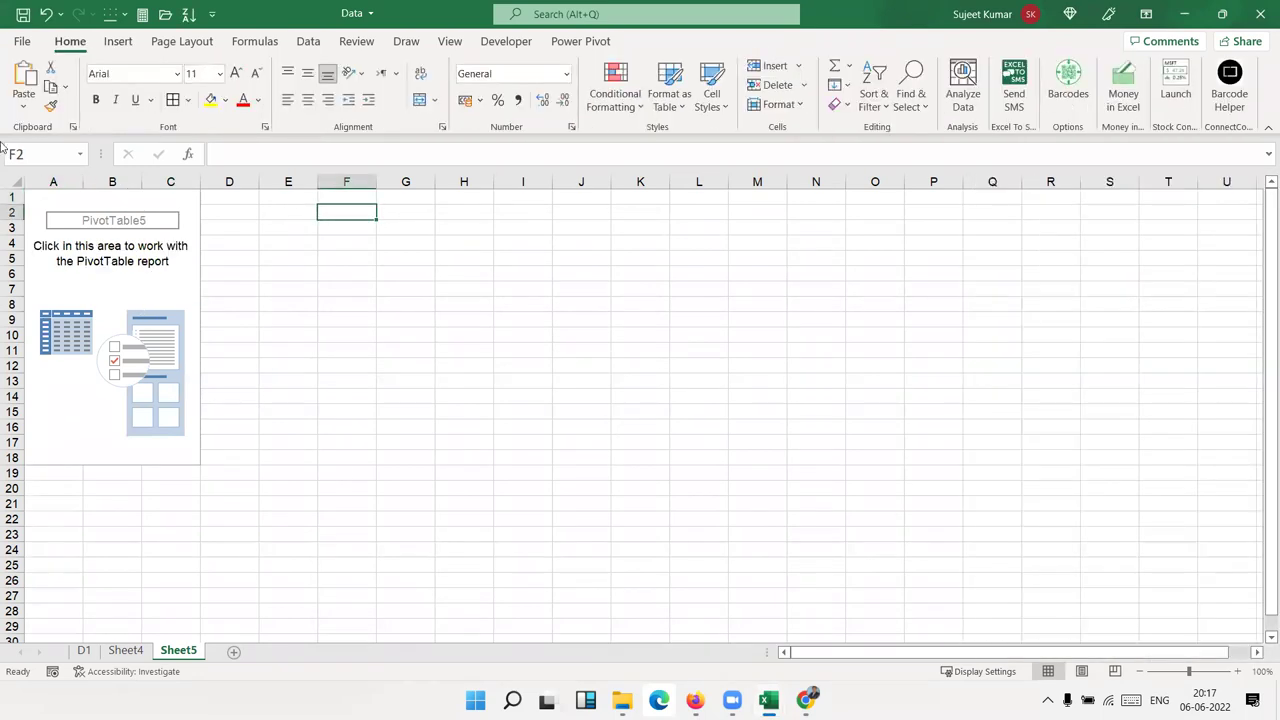
left_click(117, 41)
left_click(42, 105)
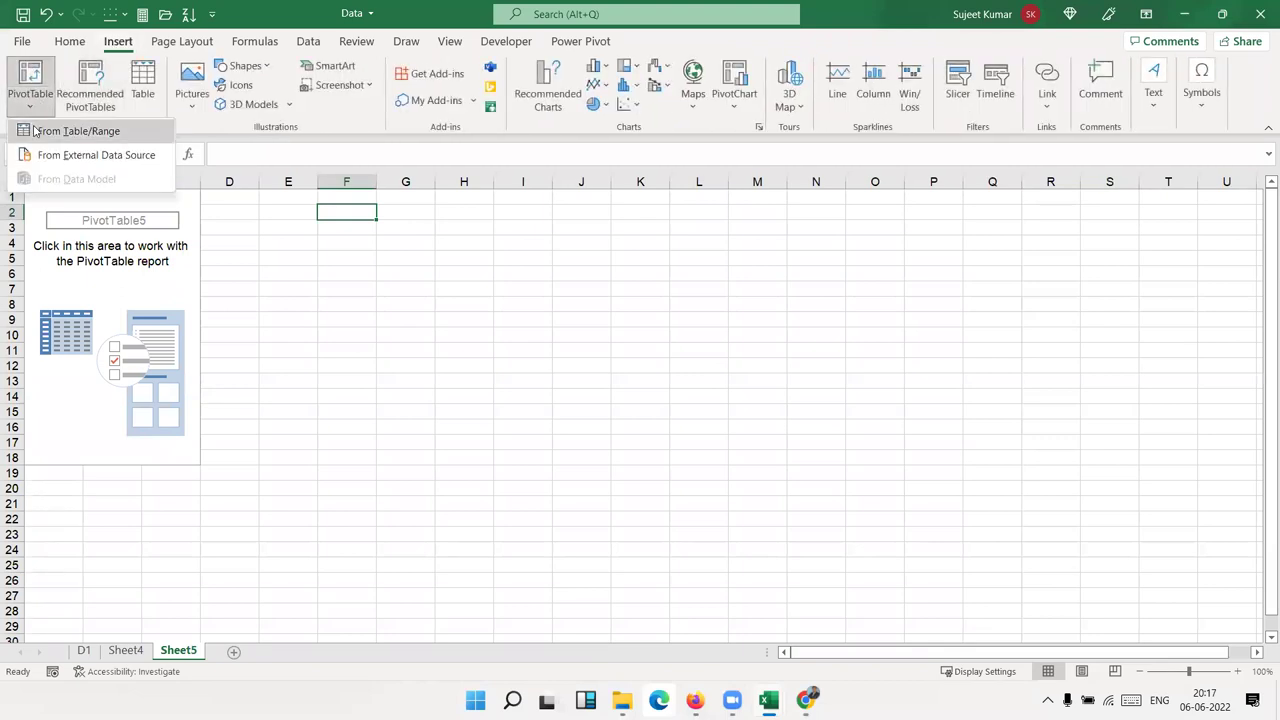
left_click(60, 131)
left_click(609, 511)
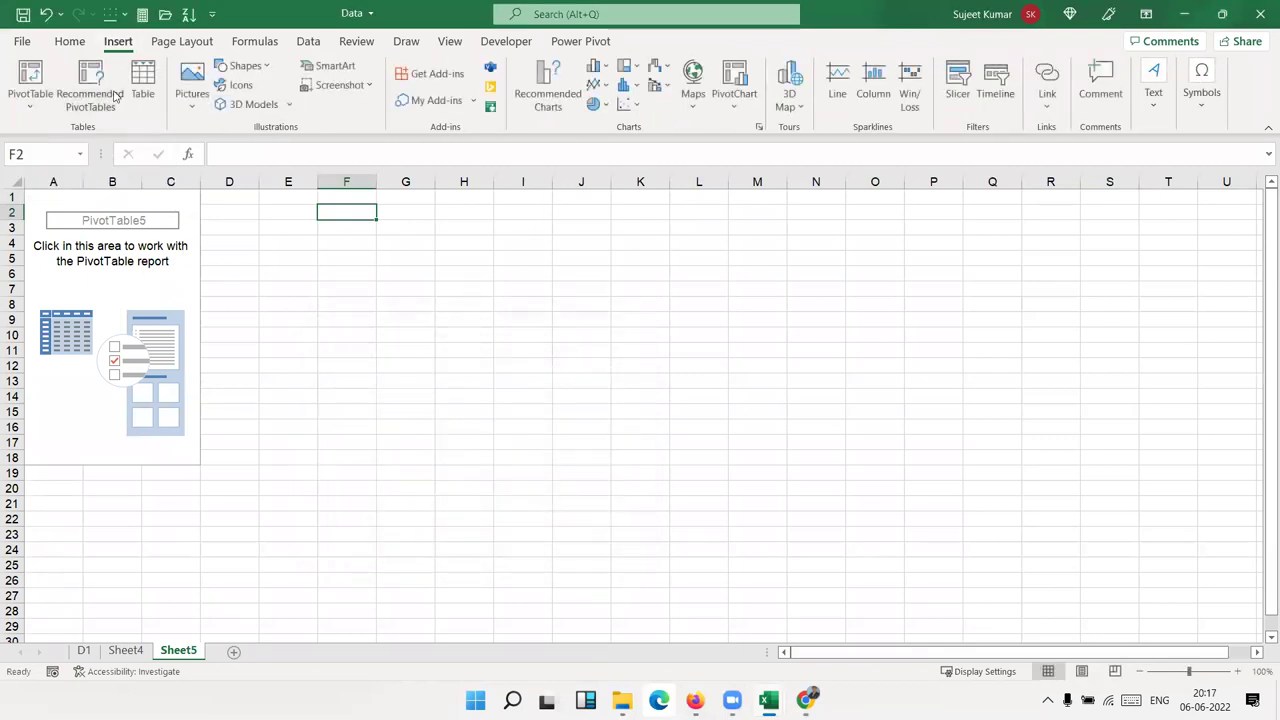
left_click(30, 100)
left_click(58, 160)
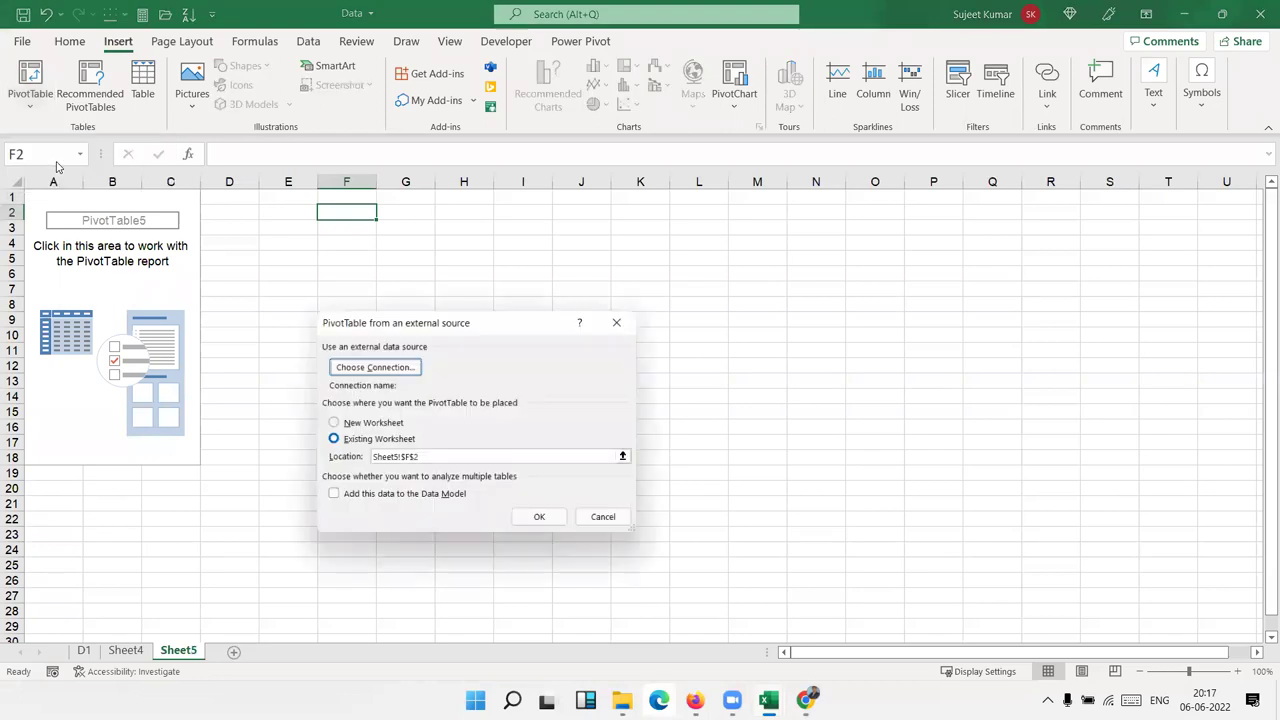
left_click(359, 372)
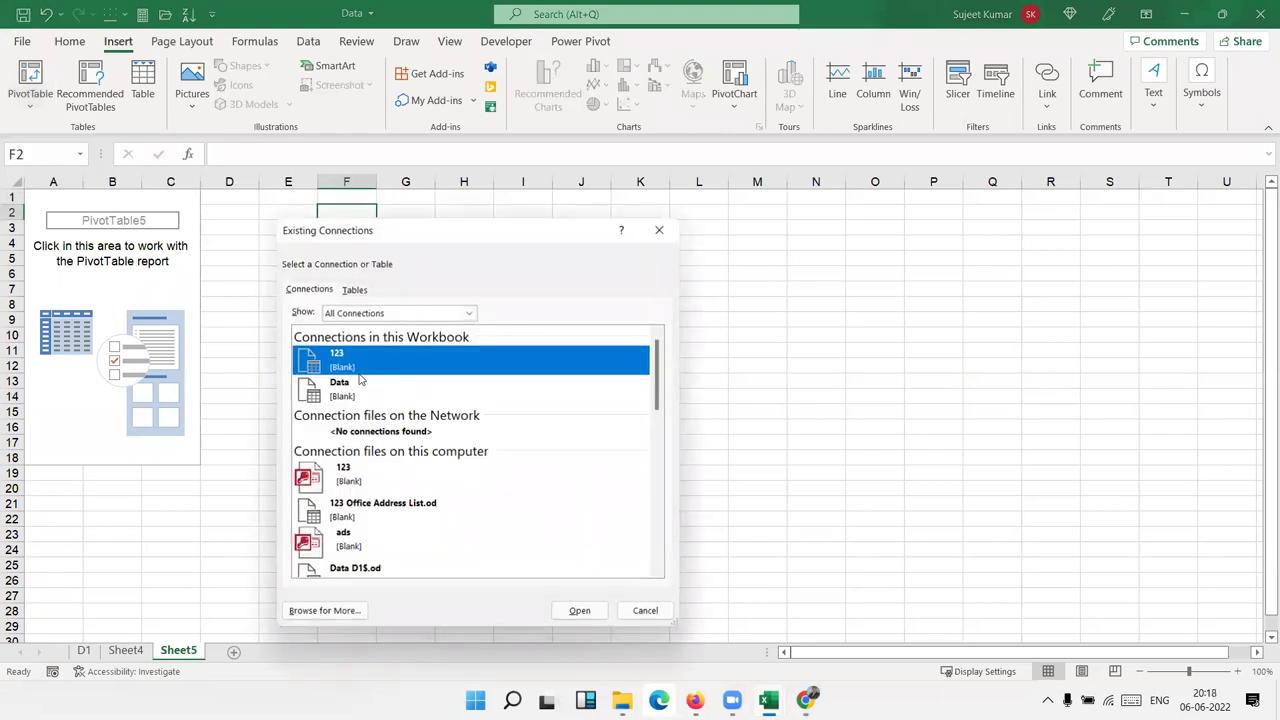
scroll(500, 463, "down", 3)
scroll(425, 456, "down", 3)
left_click(326, 611)
scroll(585, 443, "down", 2)
scroll(585, 443, "down", 2)
scroll(585, 443, "down", 2)
scroll(585, 443, "up", 8)
left_click(500, 548)
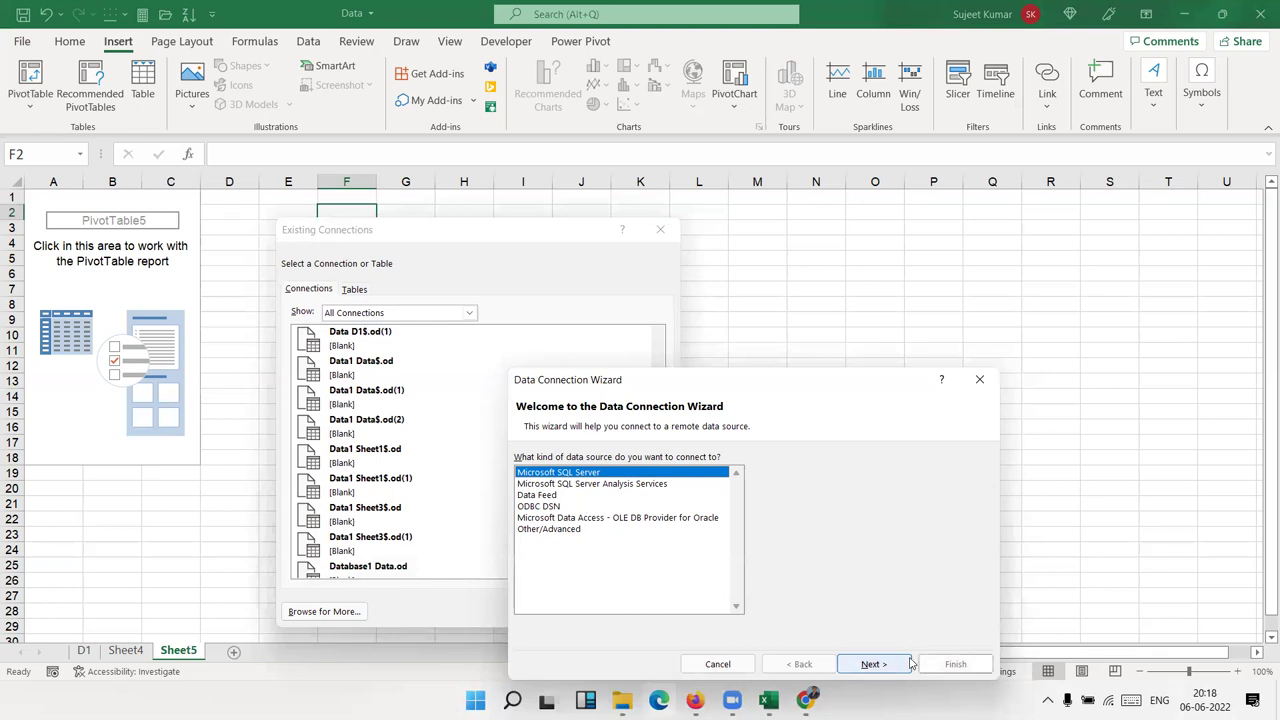
left_click(979, 379)
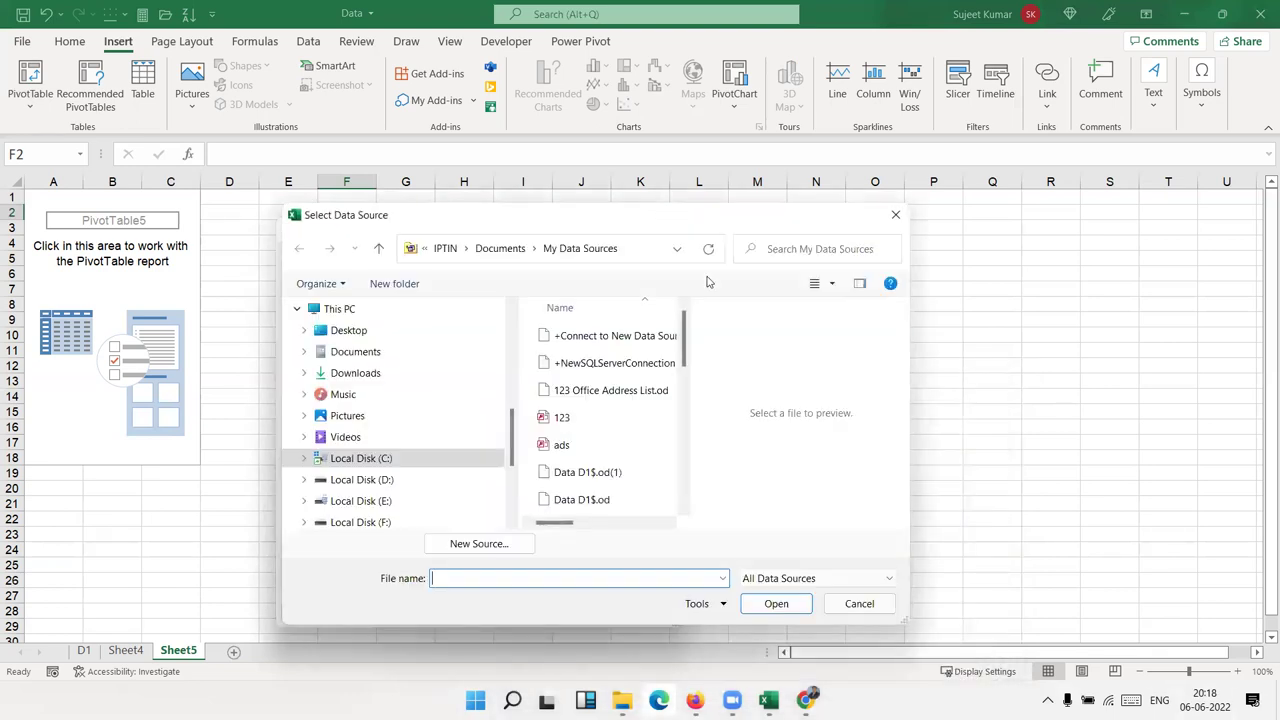
left_click(896, 214)
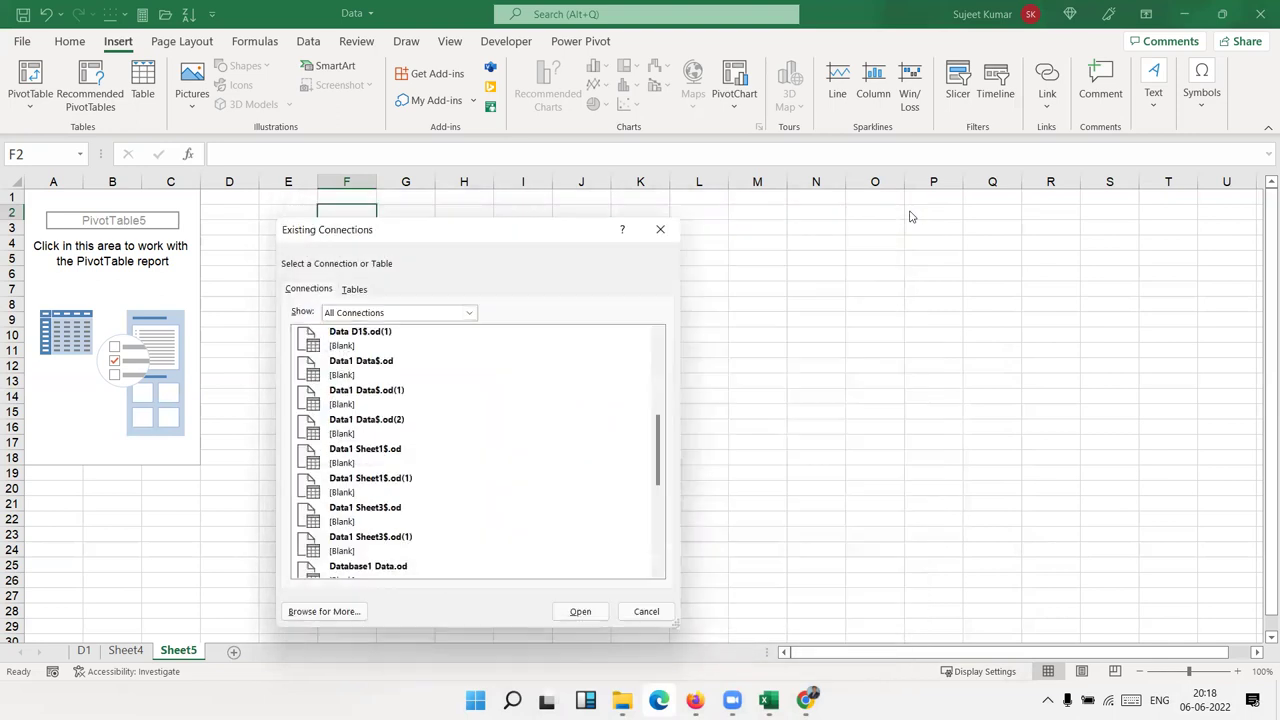
left_click(660, 229)
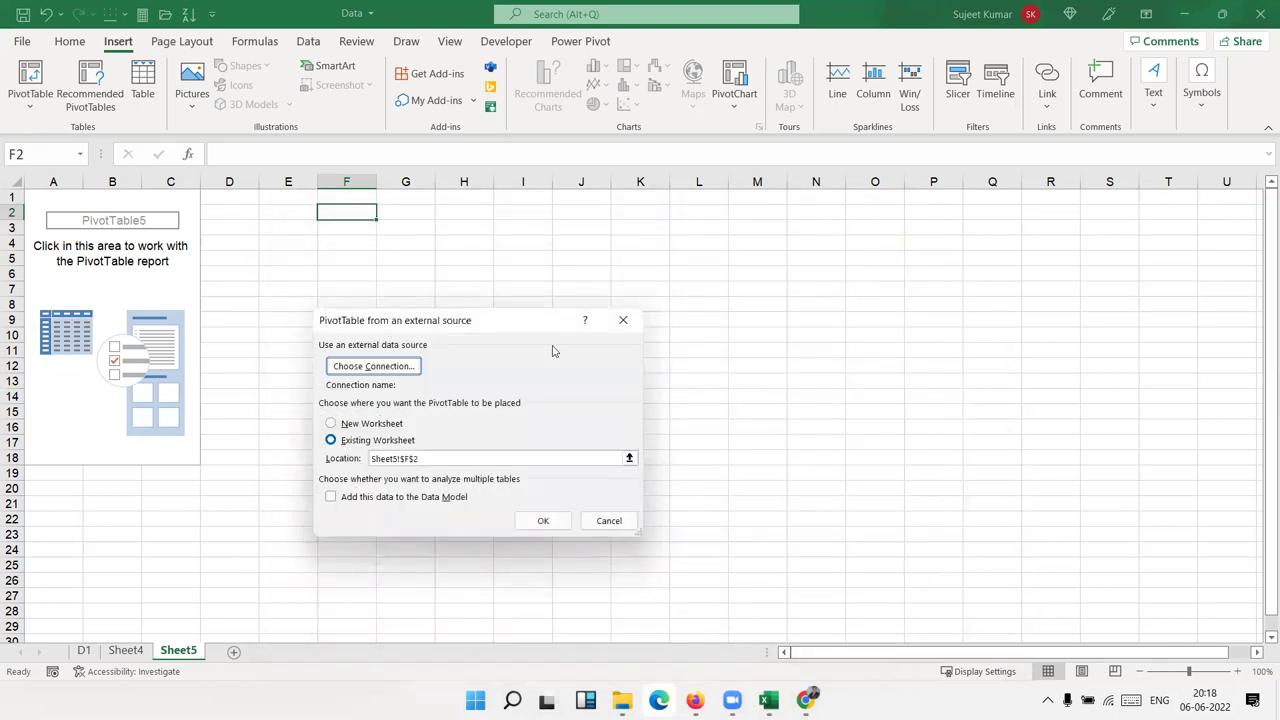
left_click(599, 520)
left_click(114, 306)
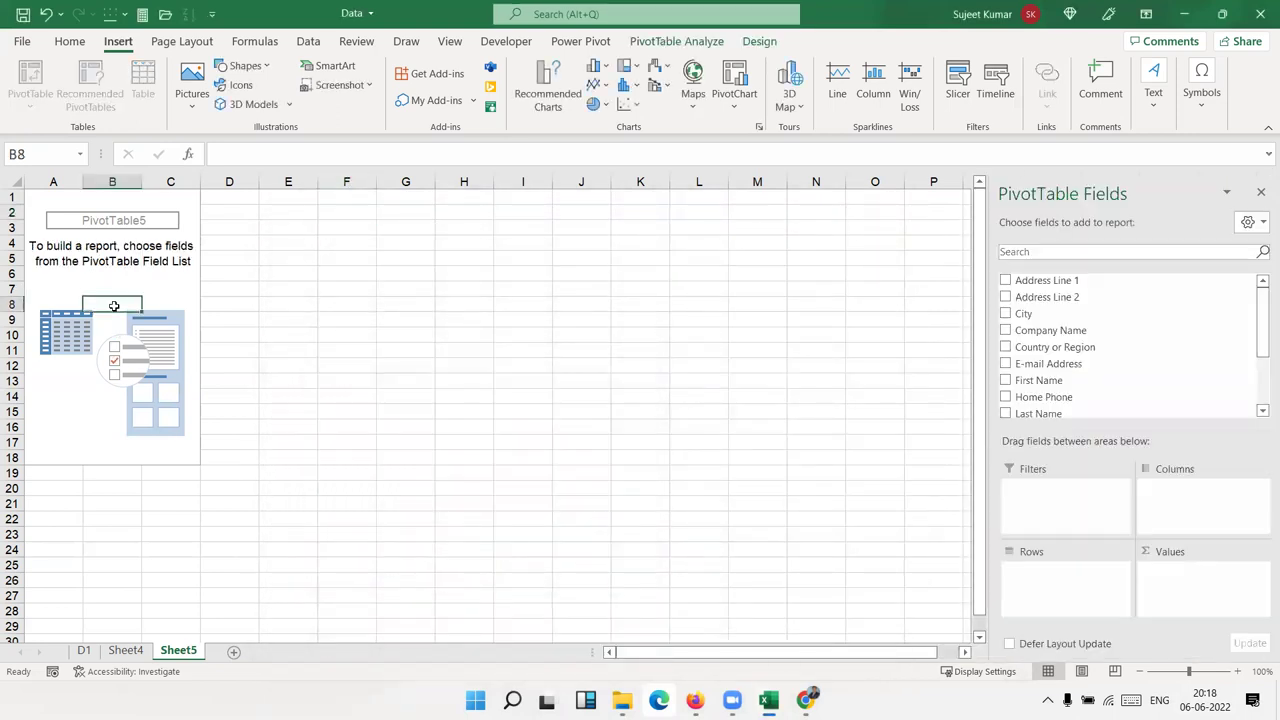